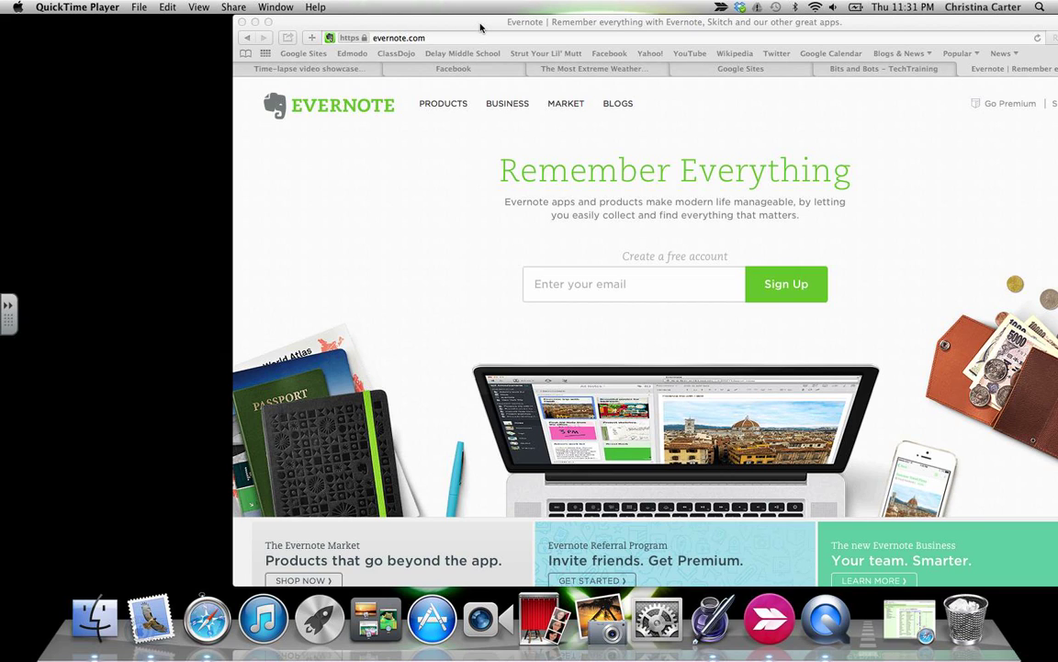
# Drag the Safari window with the Evernote homepage from the right edge to the screen centre.
pyautogui.moveTo(480, 26); pyautogui.dragTo(337, 24)
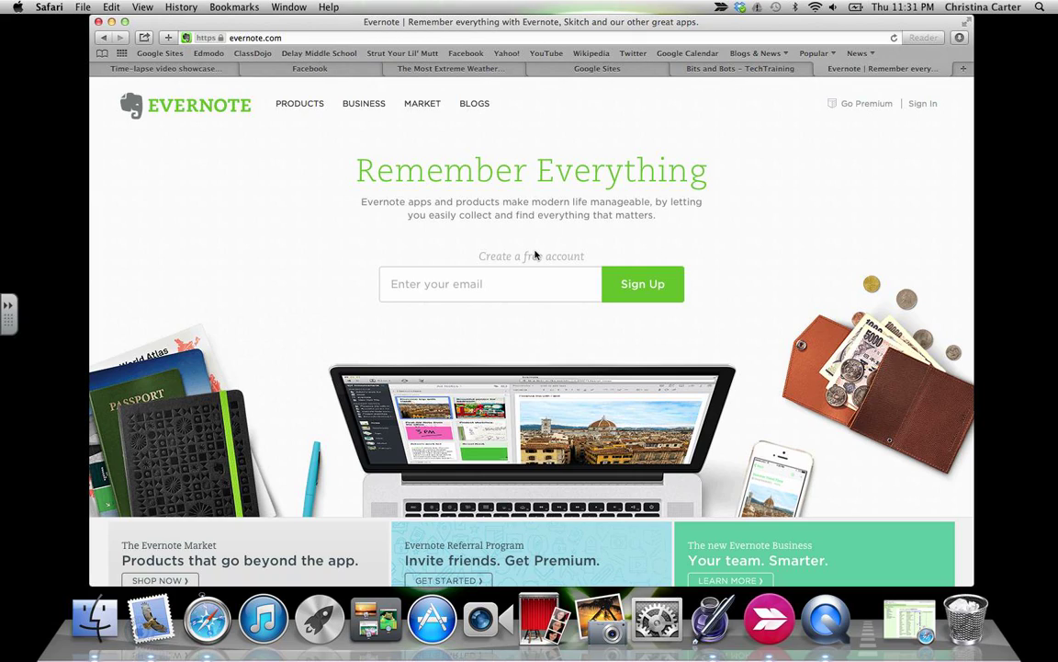
# Sign up for a free Evernote account using your email address and a chosen password.
pyautogui.click(505, 288)
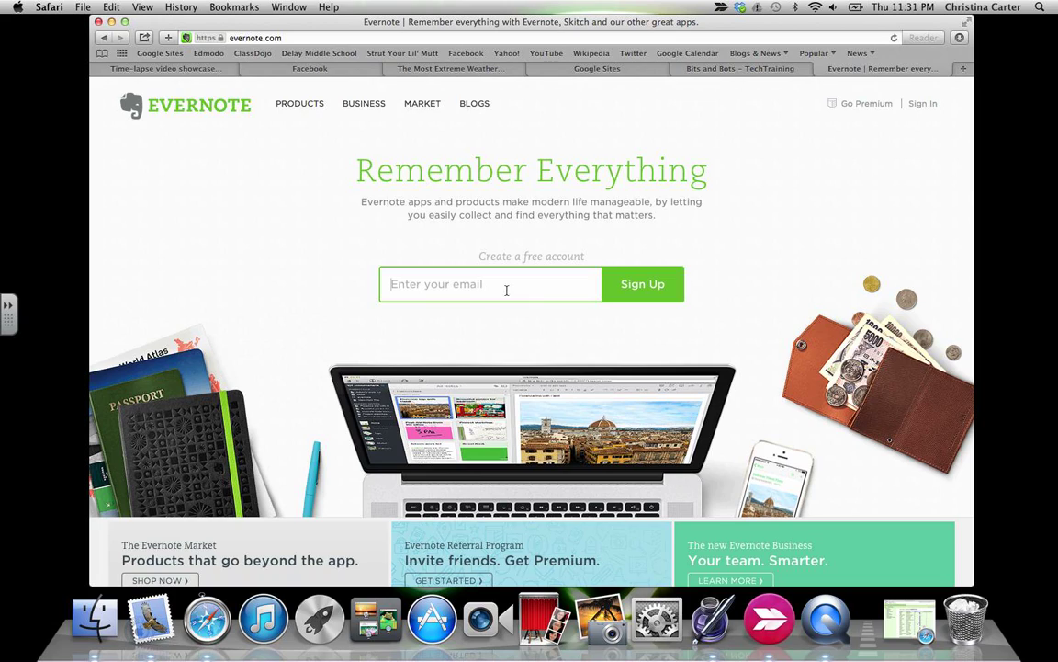
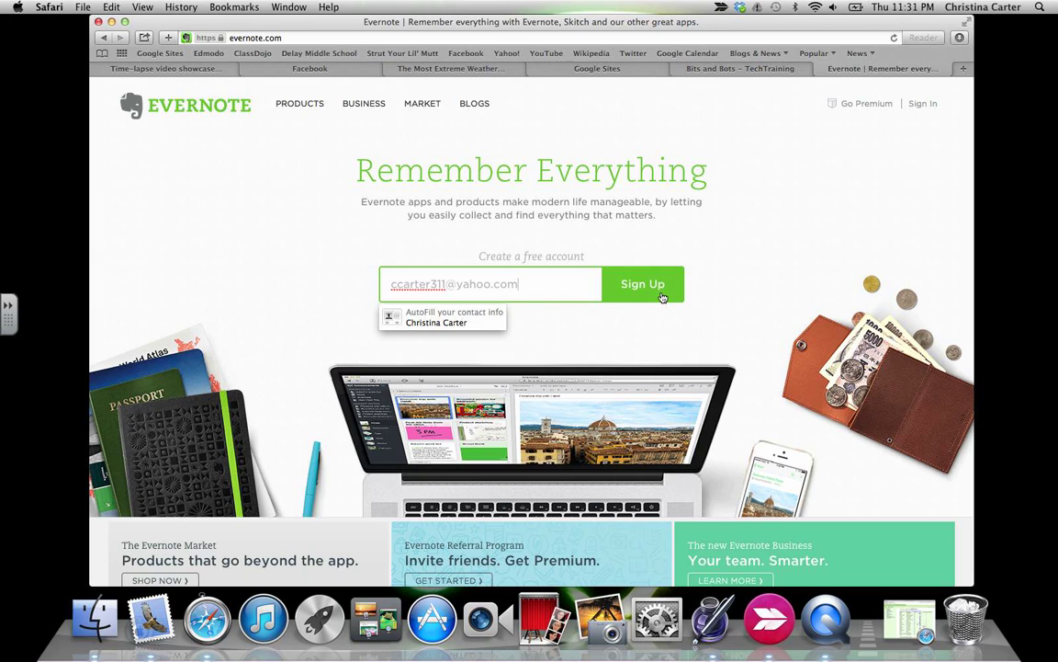
pyautogui.click(662, 297)
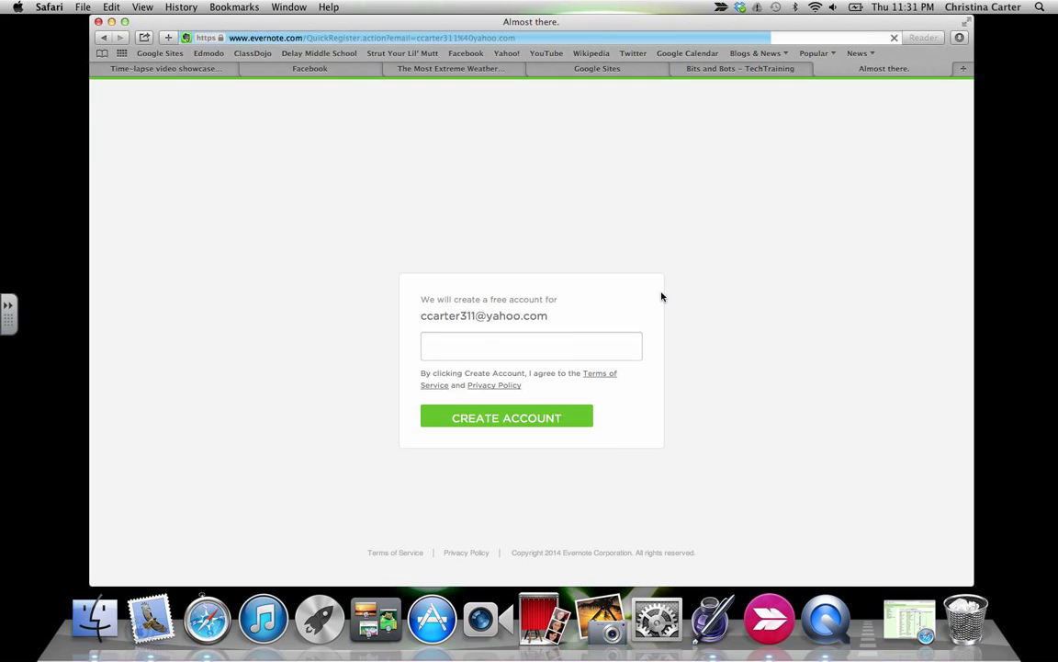
pyautogui.click(530, 357)
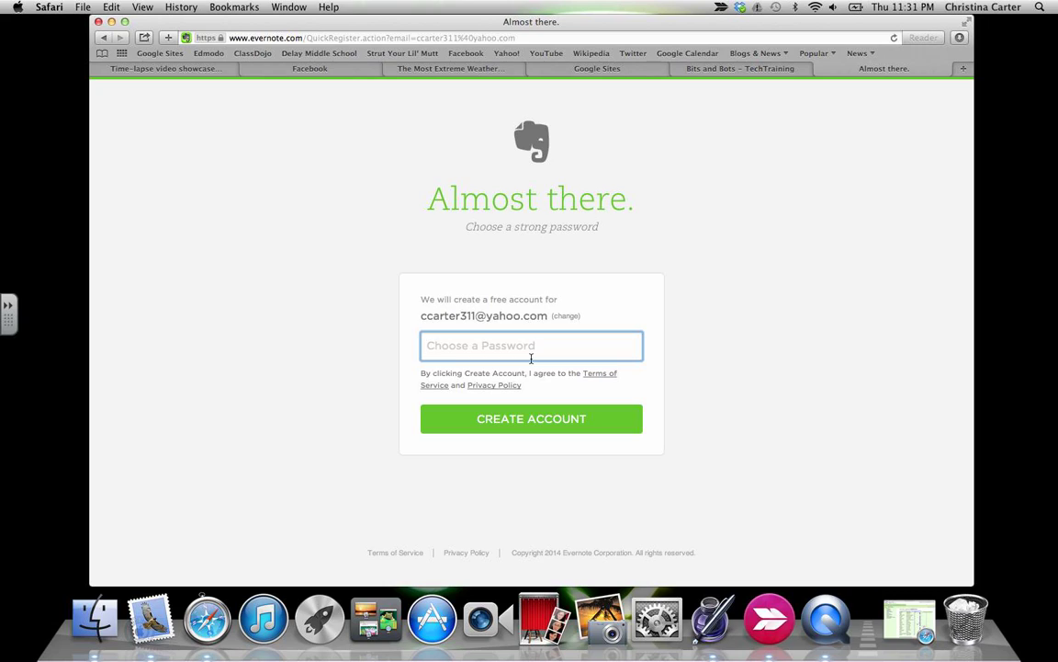
pyautogui.write('••••••••')
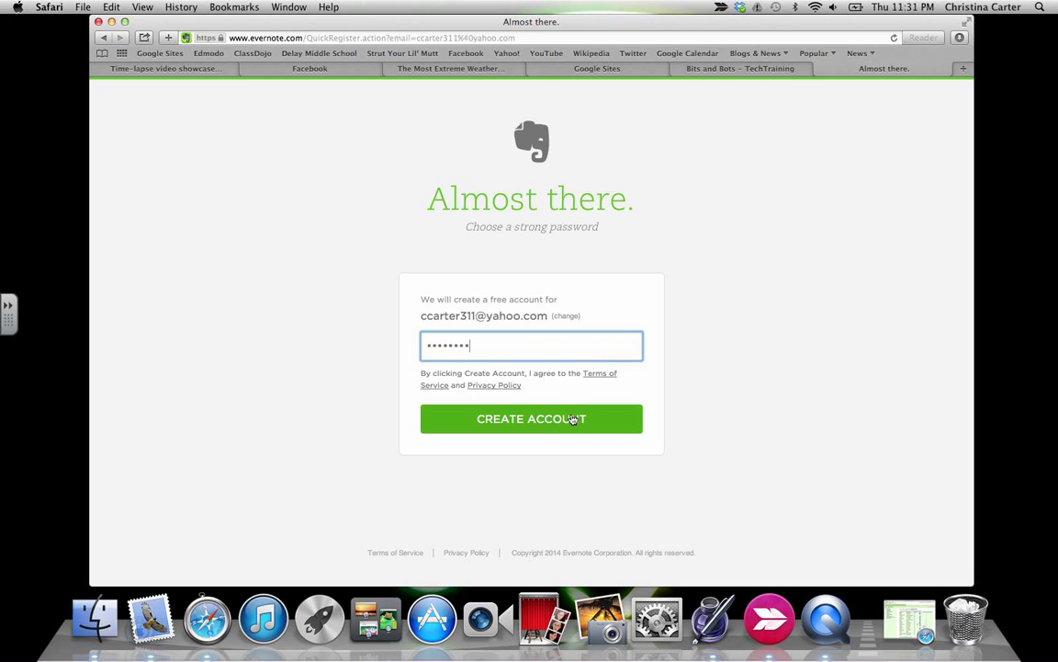
pyautogui.click(572, 419)
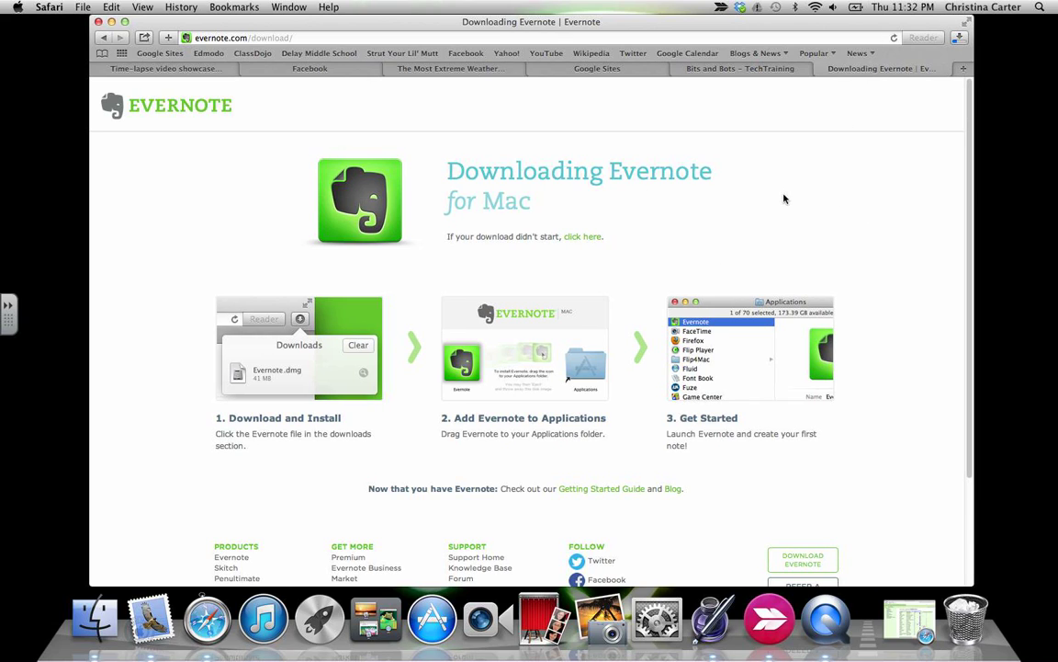
# Stop the Evernote_402491.dmg download at 21.1 MB of 53.8 MB in Safari's Downloads list.
pyautogui.scroll(-1, 787, 221)
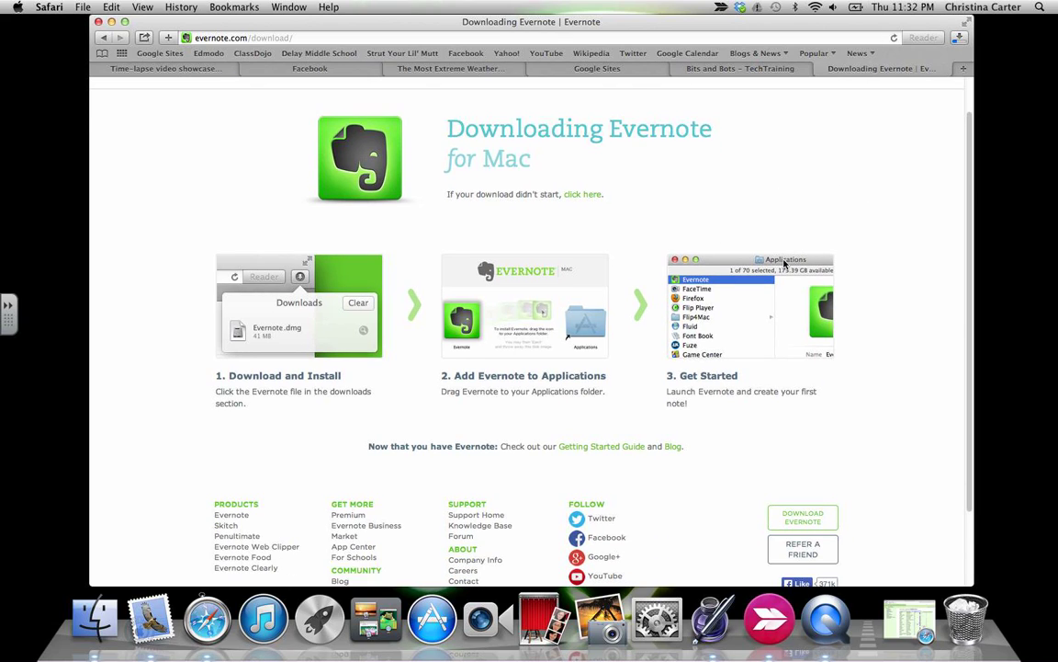
pyautogui.click(960, 38)
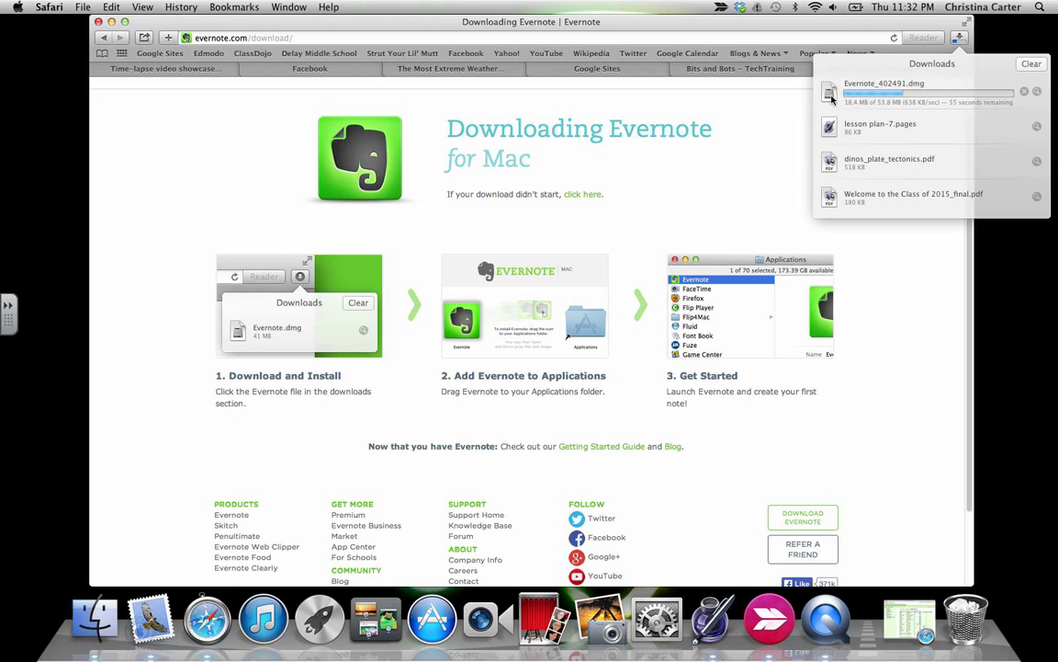
pyautogui.click(1024, 92)
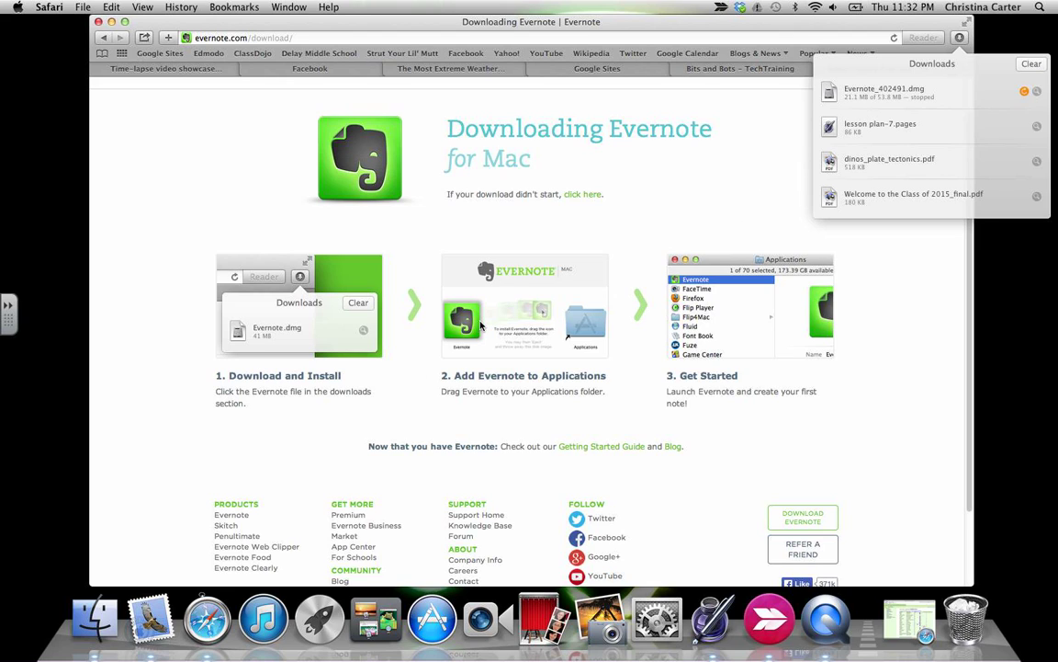
pyautogui.scroll(3, 480, 325)
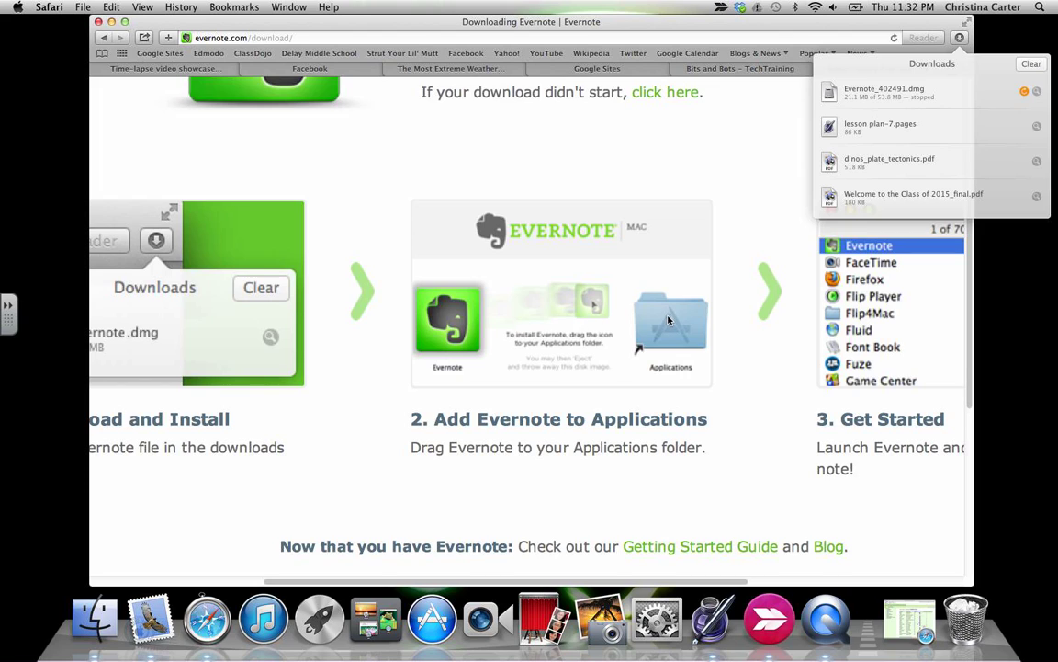
pyautogui.click(746, 354)
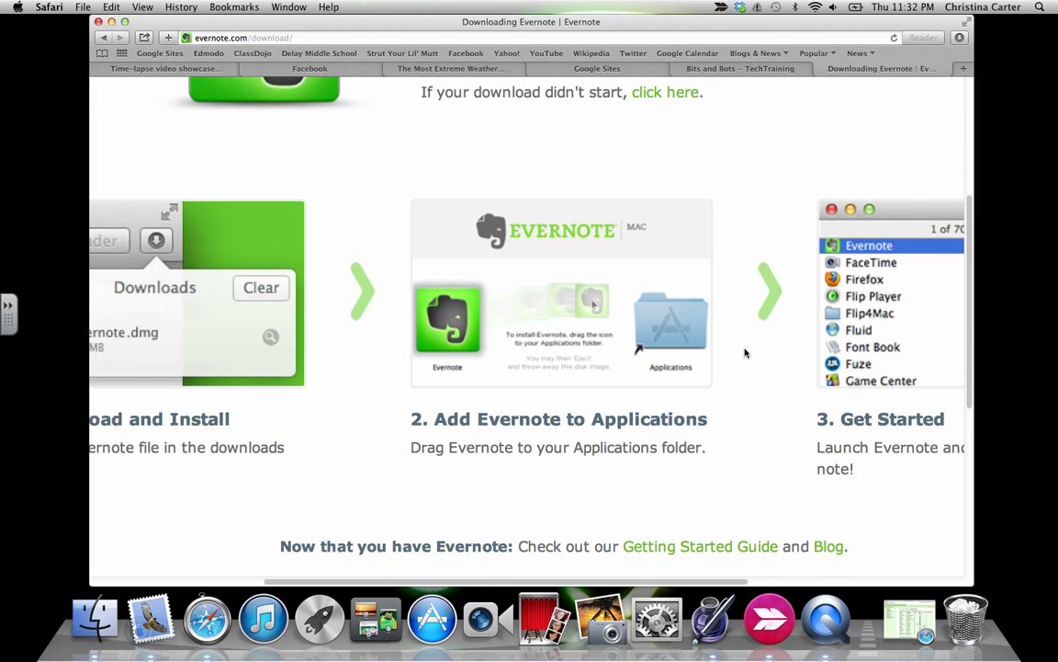
pyautogui.hscroll(5, 744, 350)
pyautogui.hscroll(-2, 746, 350)
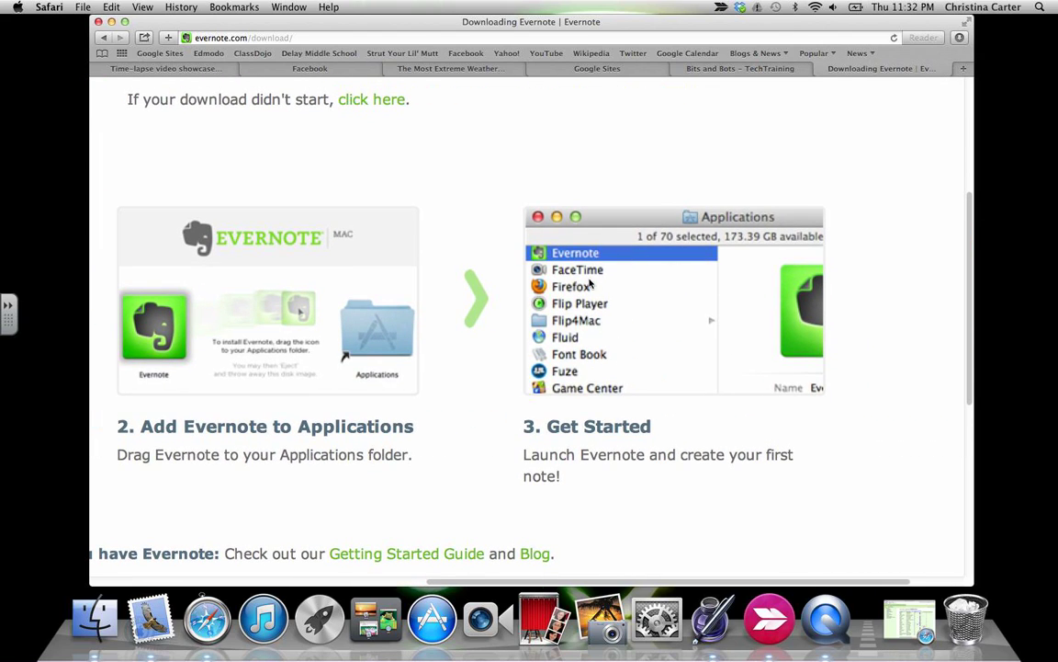
# Return to evernote.com, sign in, and show the Getting Started note's created and modified dates.
pyautogui.click(353, 36)
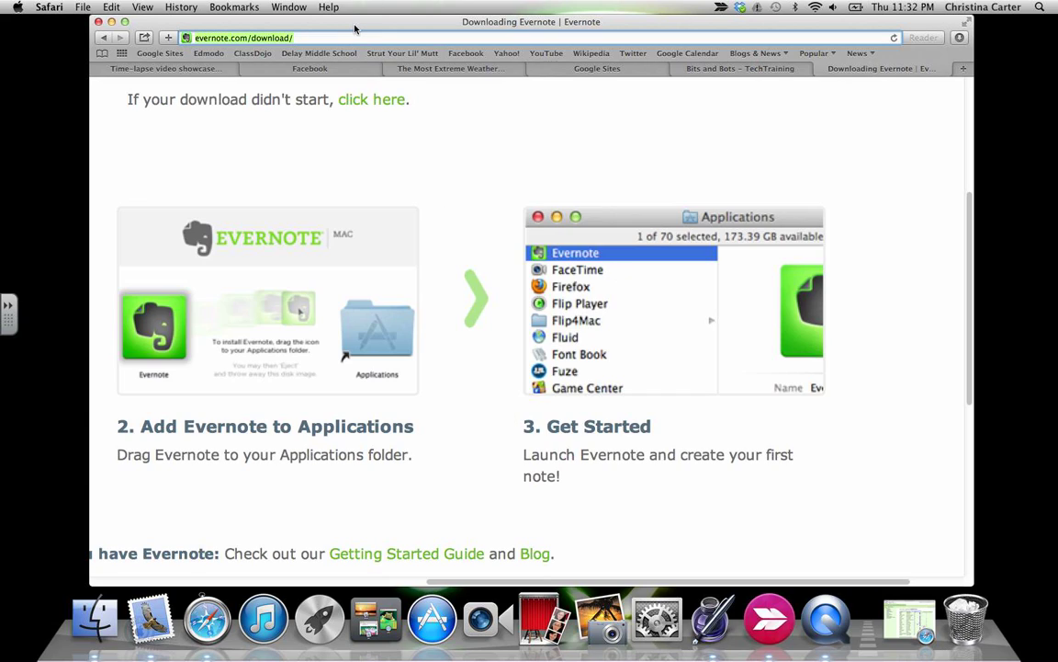
pyautogui.press('Right')
pyautogui.press('BackSpace')
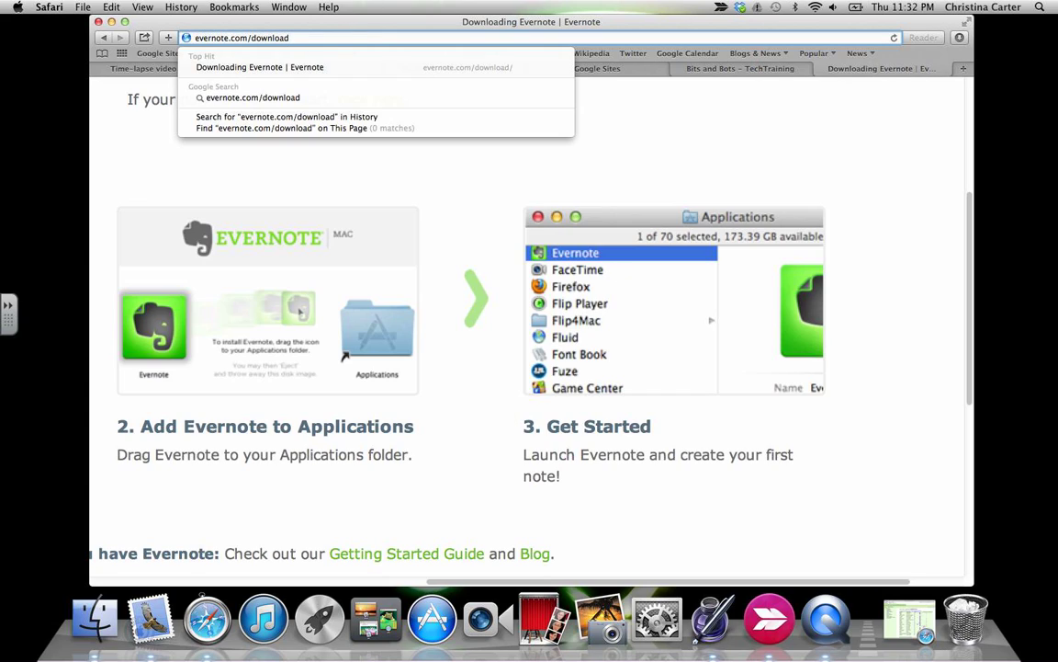
pyautogui.press('BackSpace')
pyautogui.press('BackSpace')
pyautogui.press('BackSpace')
pyautogui.press('BackSpace')
pyautogui.press('BackSpace')
pyautogui.press('BackSpace')
pyautogui.press('BackSpace')
pyautogui.press('BackSpace')
pyautogui.press('BackSpace')
pyautogui.press('Return')
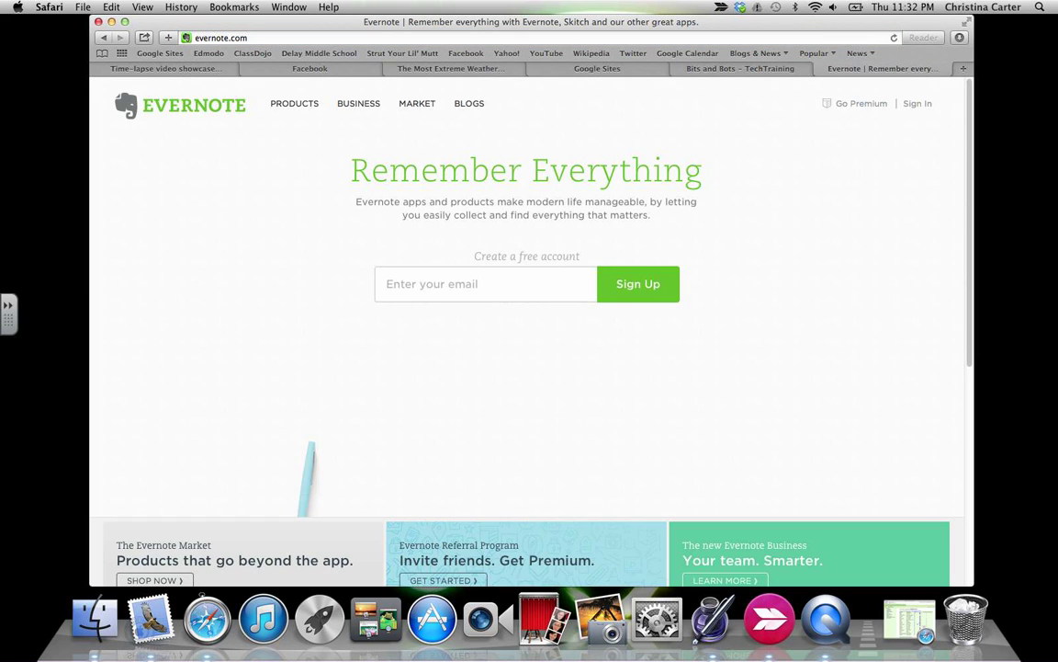
pyautogui.click(917, 104)
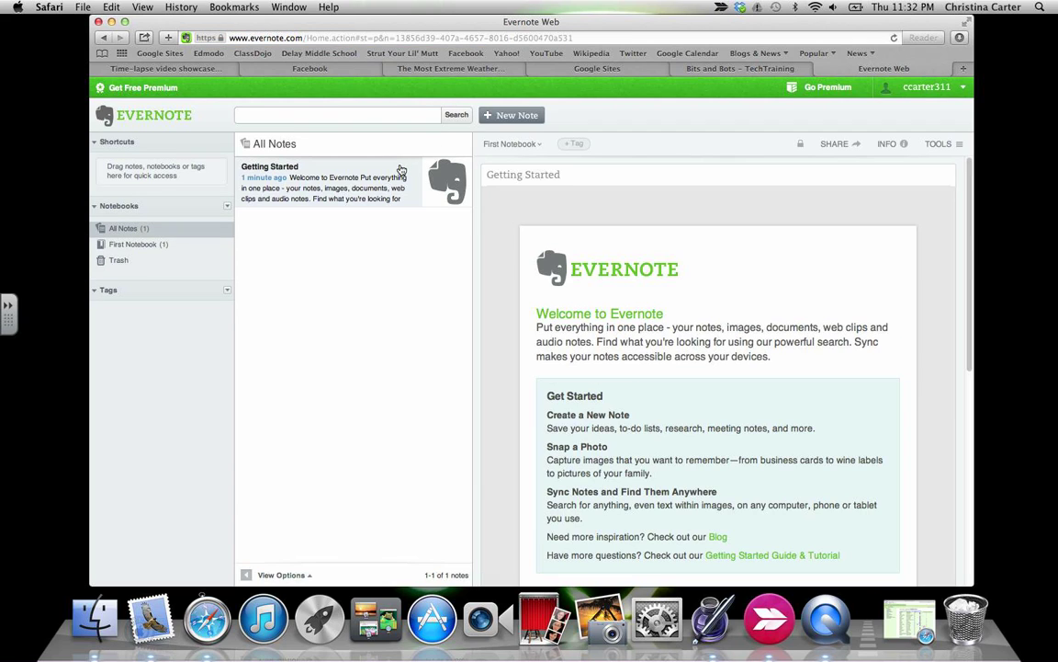
pyautogui.click(889, 144)
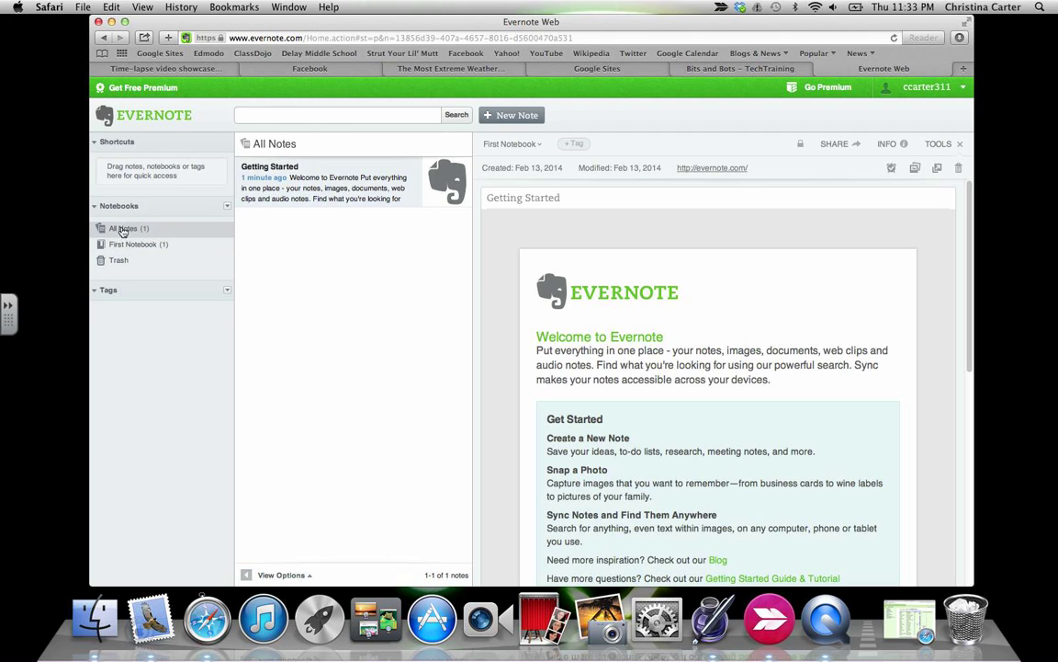
# Move the browser window right and drag the Getting Started note toward Shortcuts.
pyautogui.moveTo(266, 23); pyautogui.dragTo(389, 24)
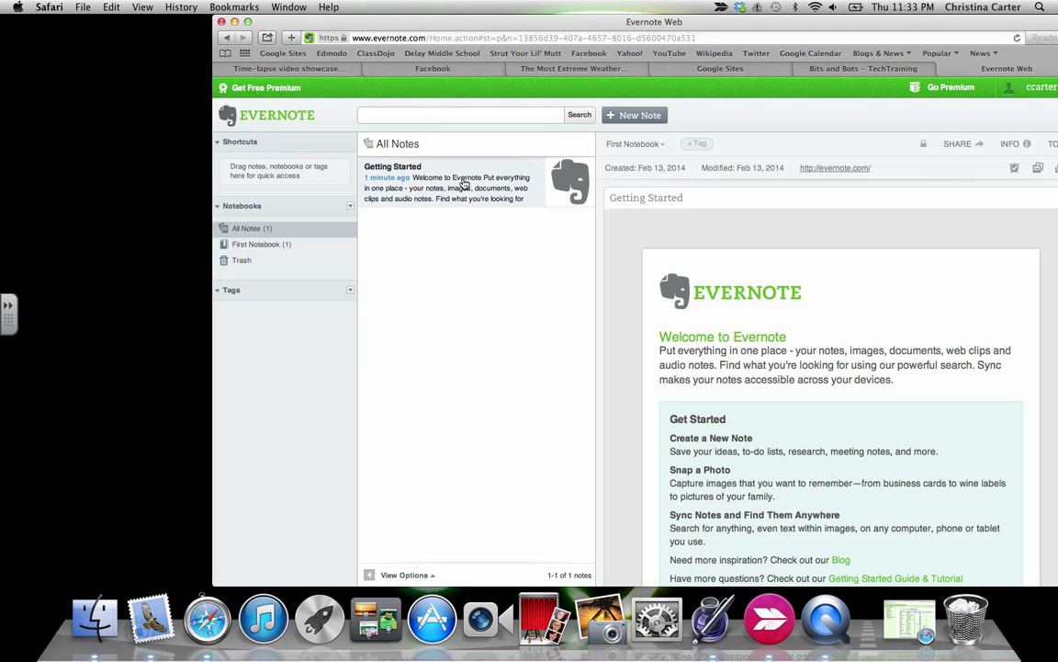
pyautogui.moveTo(415, 166); pyautogui.dragTo(267, 178)
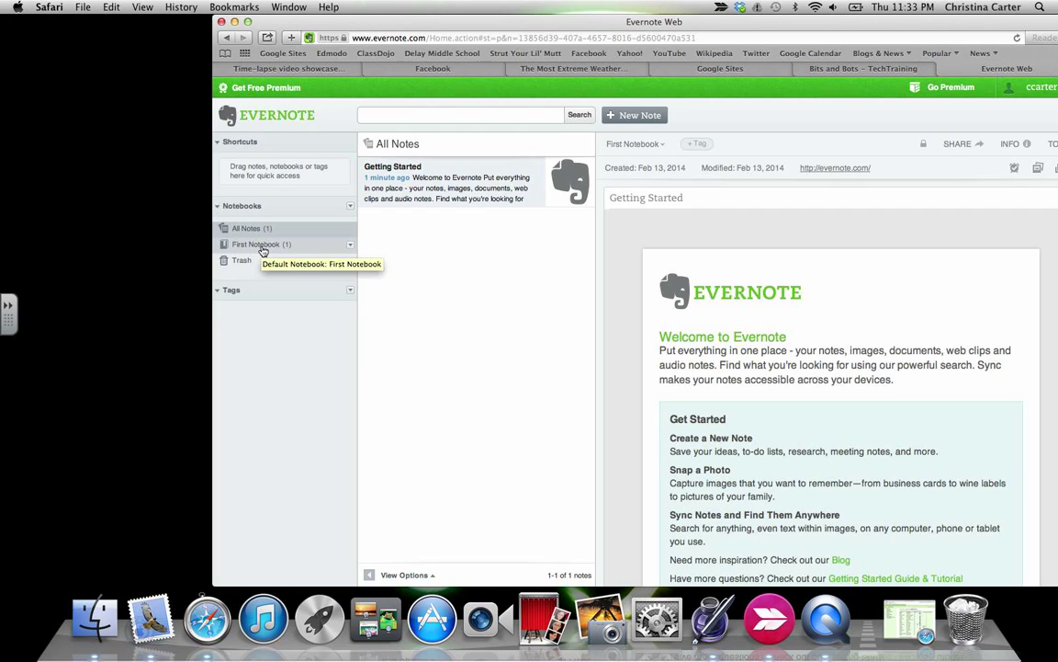
# Rename First Notebook to 'School clubs' from its dropdown menu.
pyautogui.click(350, 246)
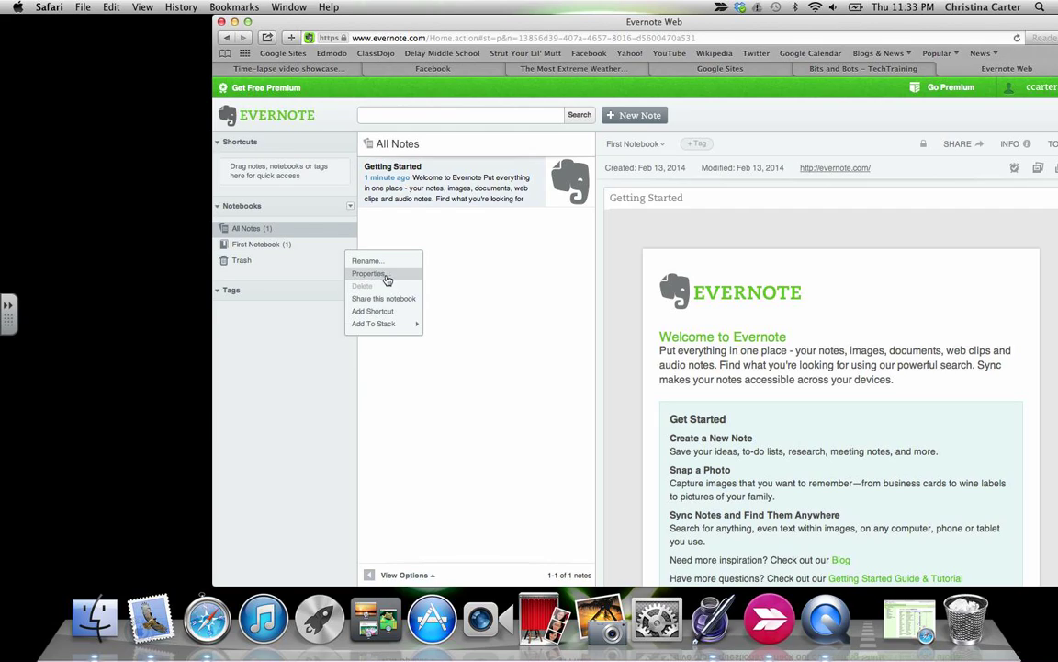
pyautogui.click(317, 243)
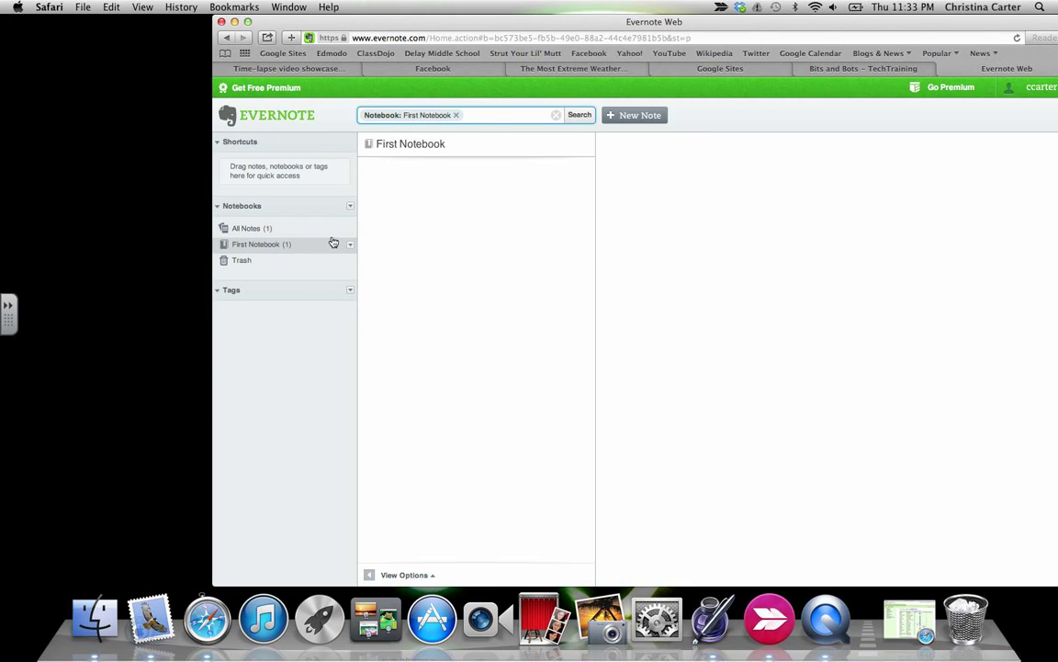
pyautogui.click(355, 235)
pyautogui.click(350, 243)
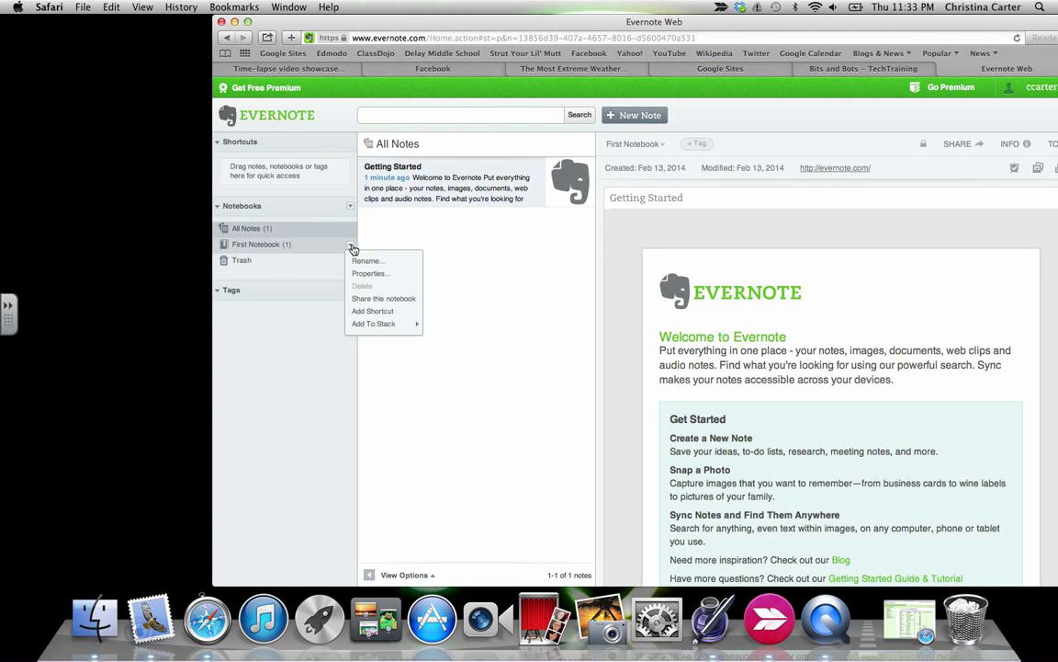
pyautogui.click(360, 260)
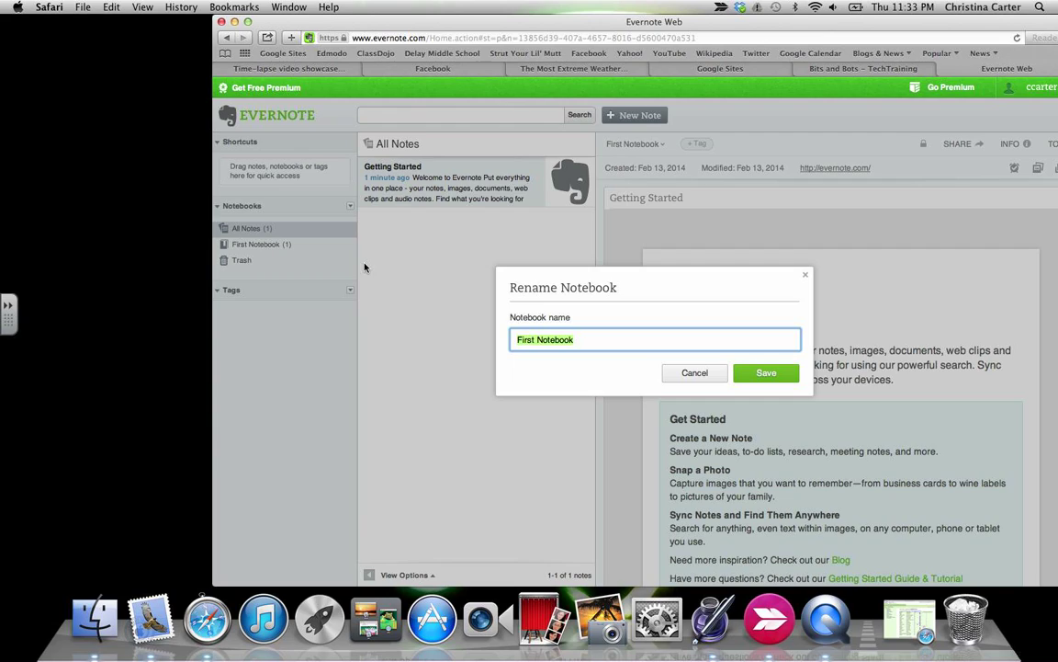
pyautogui.write('School clubs')
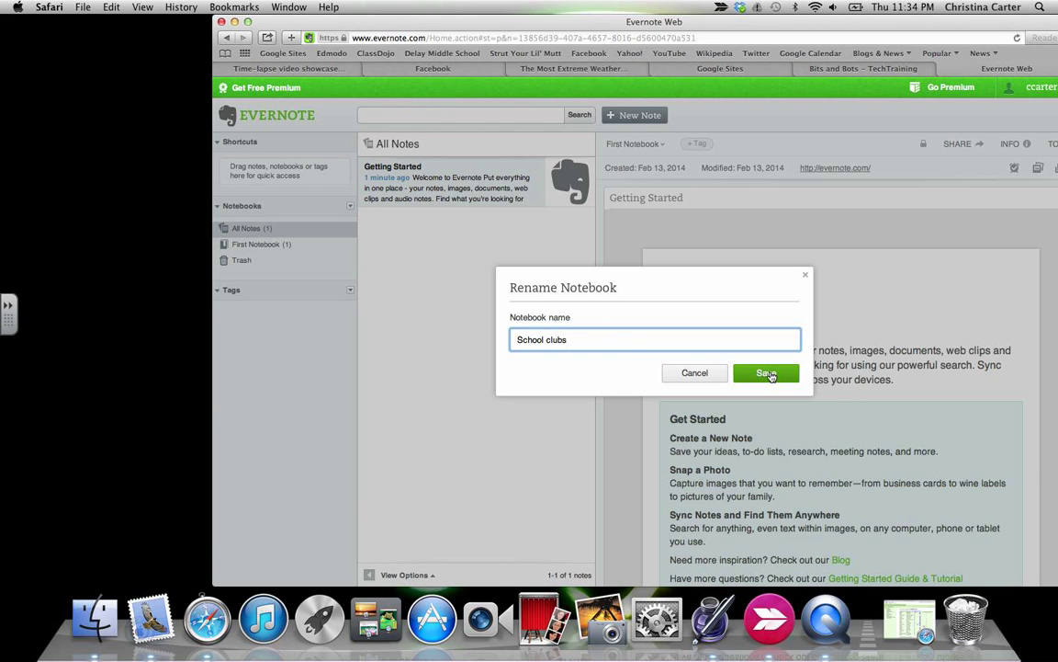
pyautogui.click(763, 373)
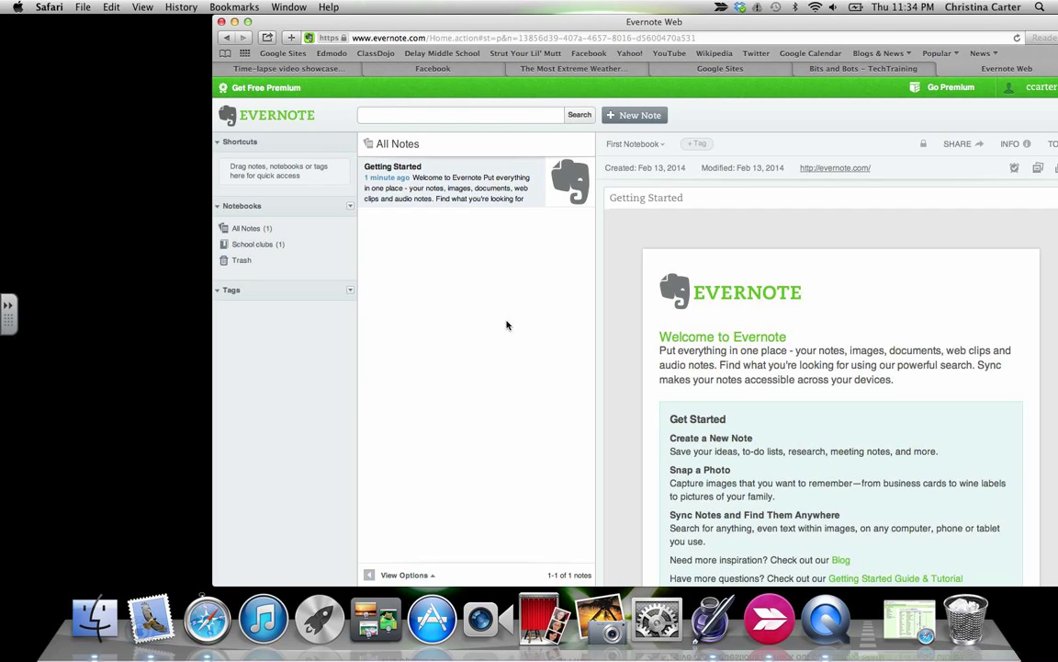
# Delete the Getting Started note and confirm, sending it to Trash.
pyautogui.rightClick(460, 183)
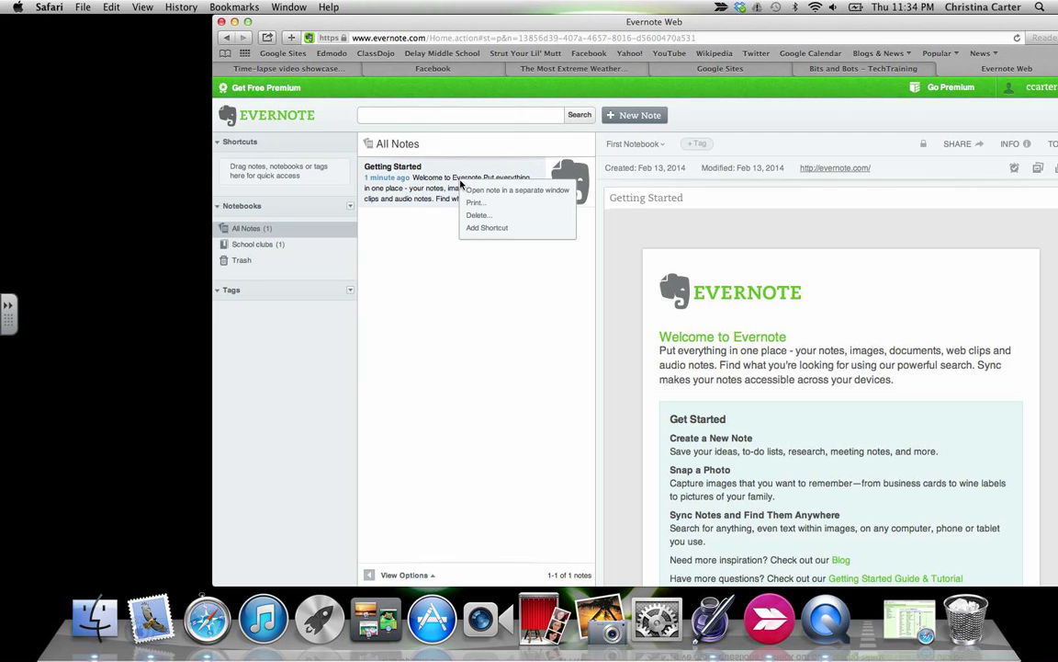
pyautogui.click(477, 215)
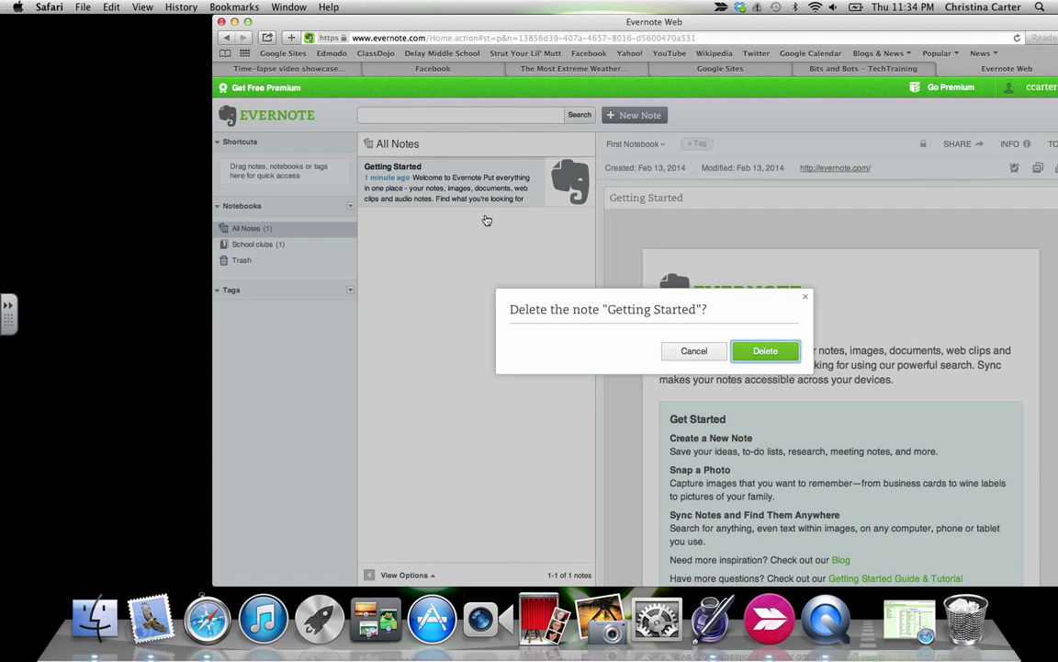
pyautogui.click(778, 351)
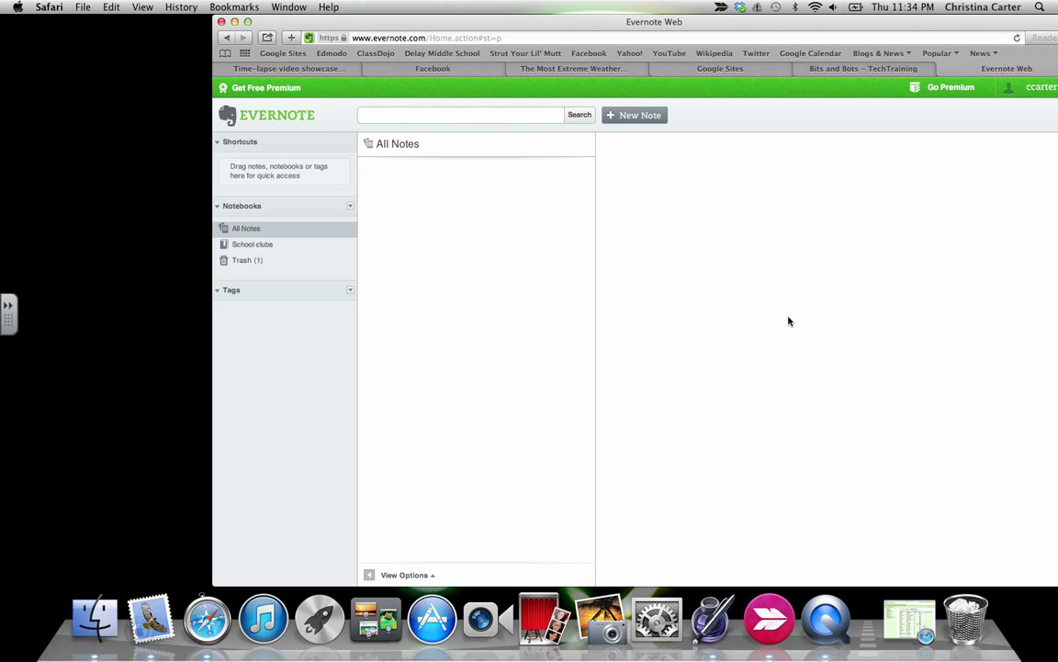
# Create a new Untitled note and confirm it belongs to the School clubs notebook.
pyautogui.click(626, 117)
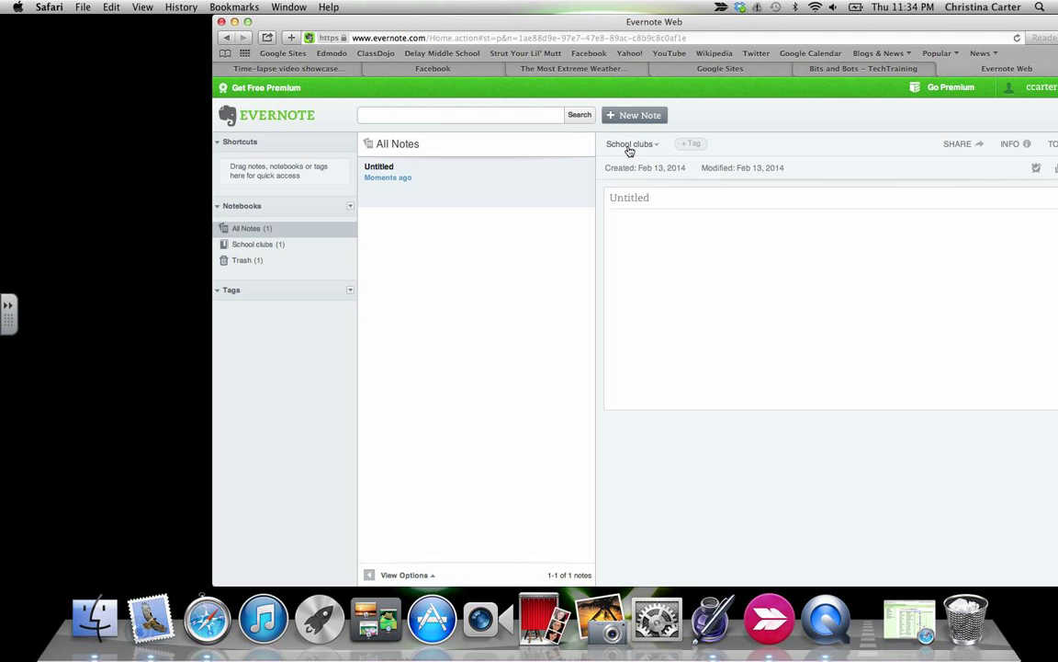
pyautogui.click(630, 147)
pyautogui.click(352, 207)
# Add a notebook named 'Cheese Science', then check which notebook holds the Untitled note.
pyautogui.click(312, 204)
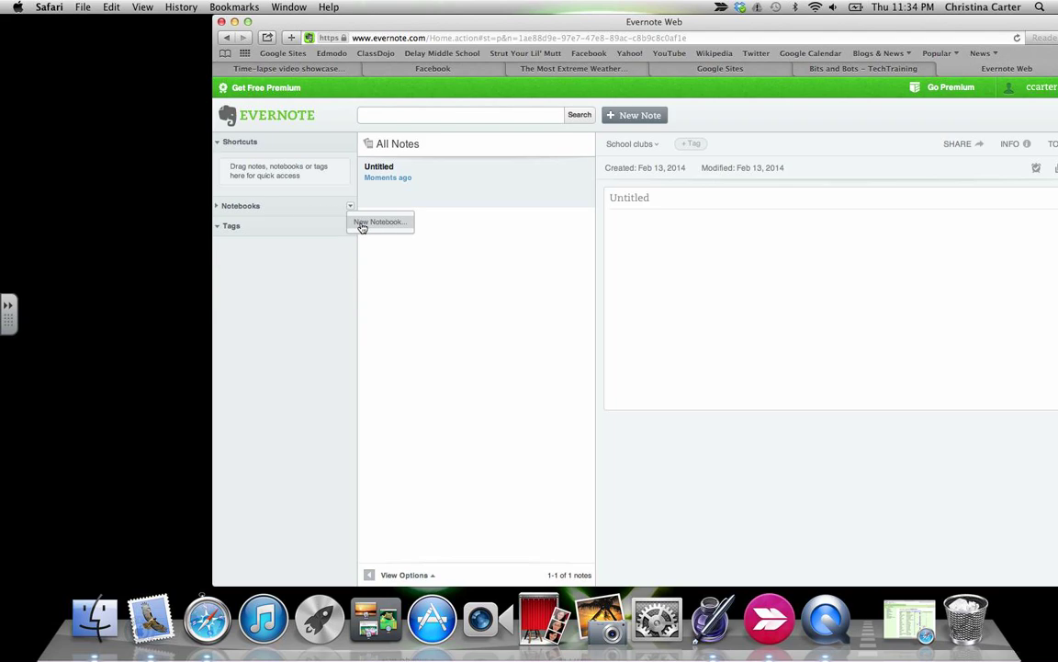
pyautogui.click(362, 225)
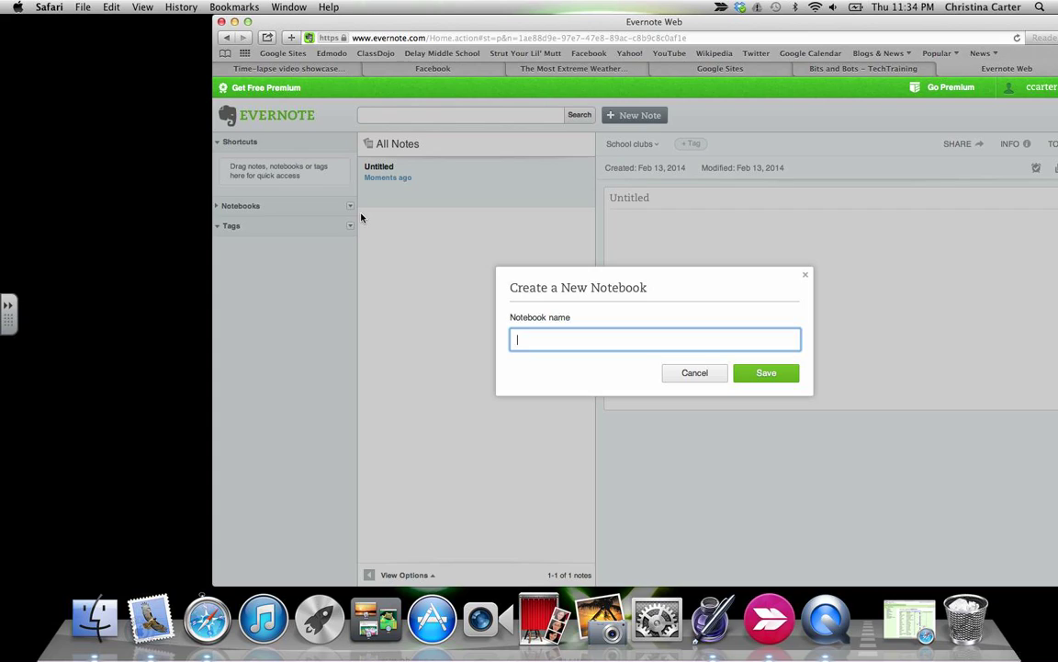
pyautogui.write('C')
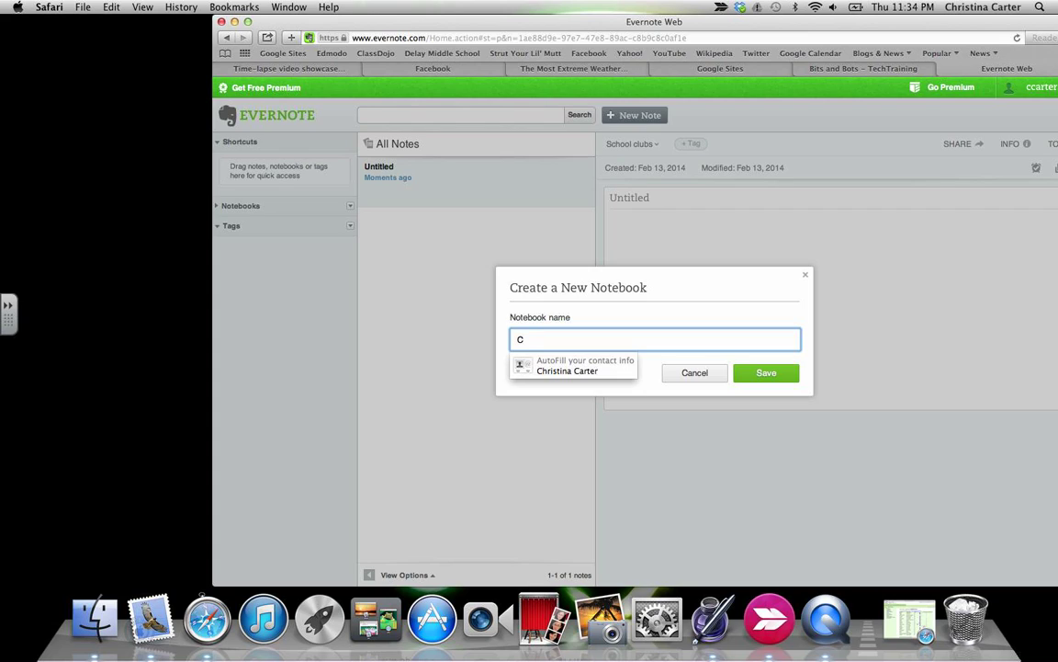
pyautogui.write('Heese')
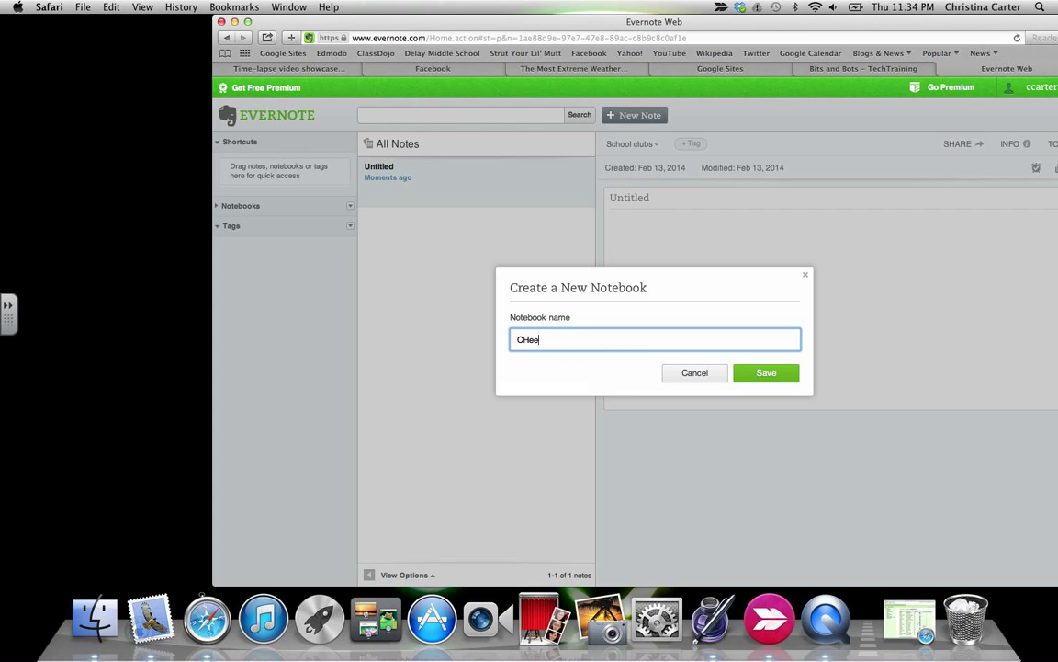
pyautogui.press('BackSpace')
pyautogui.press('BackSpace')
pyautogui.press('BackSpace')
pyautogui.write('heese Science')
pyautogui.click(789, 373)
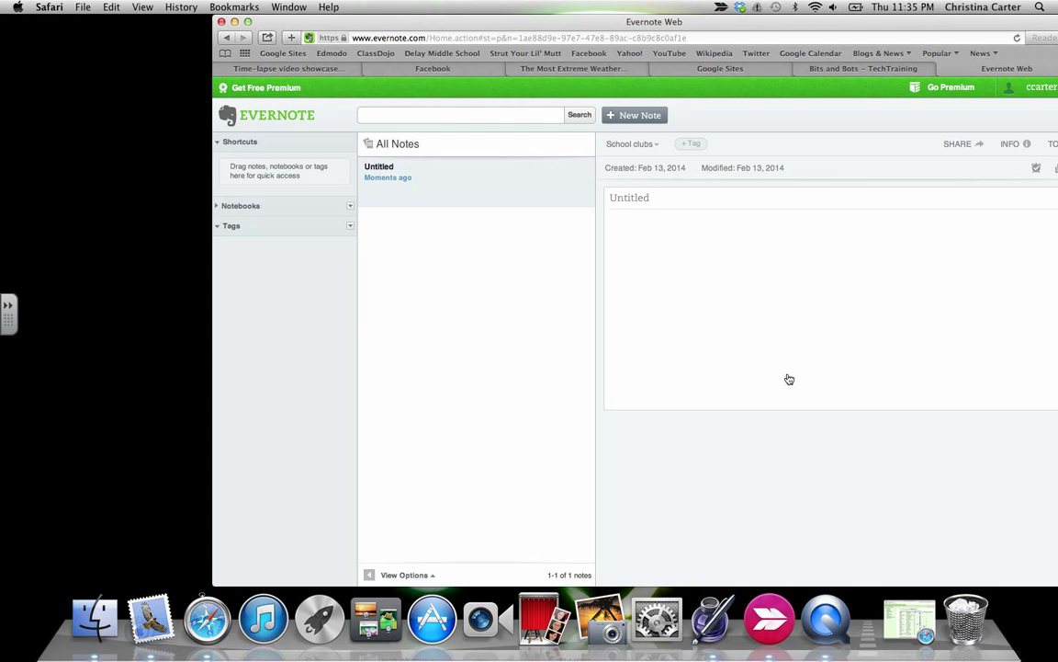
pyautogui.click(658, 213)
pyautogui.click(654, 199)
# Title the new note 'CBA review'.
pyautogui.click(321, 210)
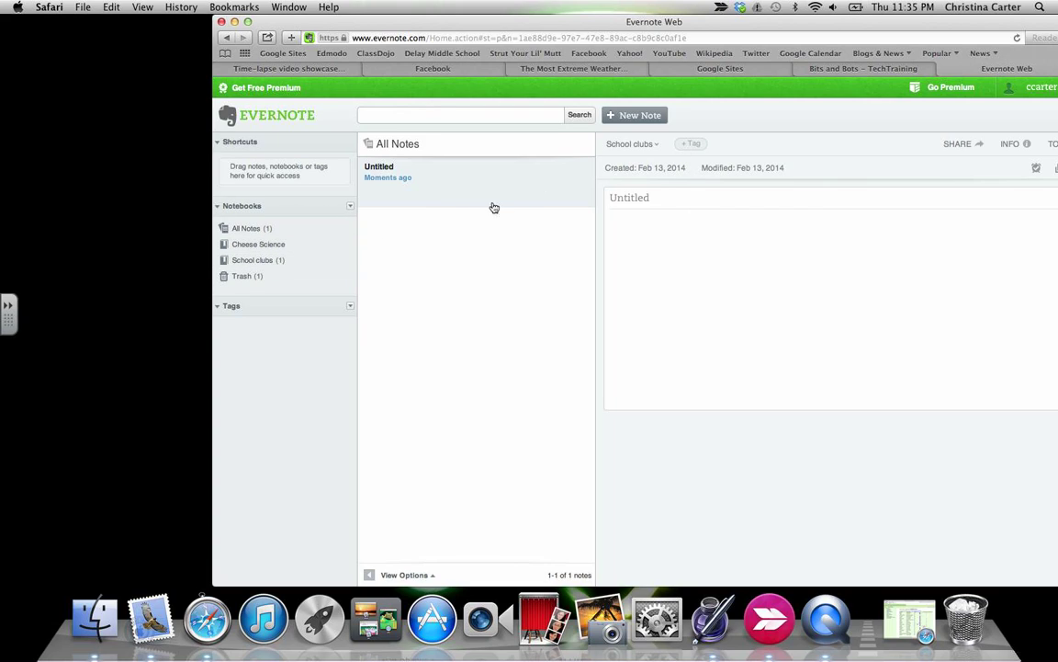
pyautogui.click(697, 253)
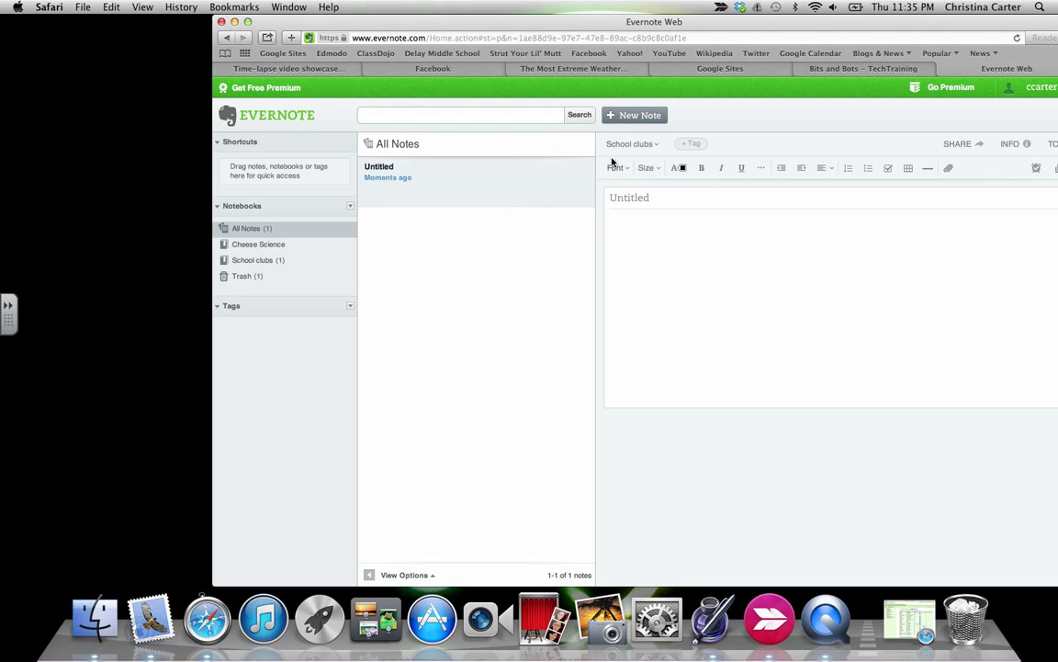
pyautogui.click(667, 199)
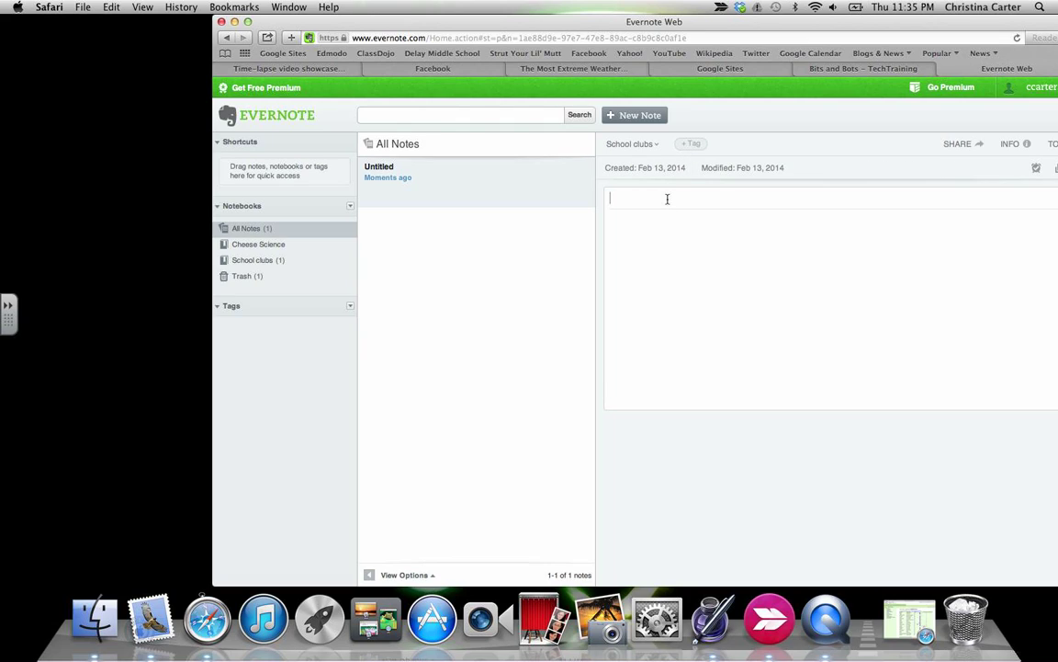
pyautogui.write('CBA review')
pyautogui.press('Return')
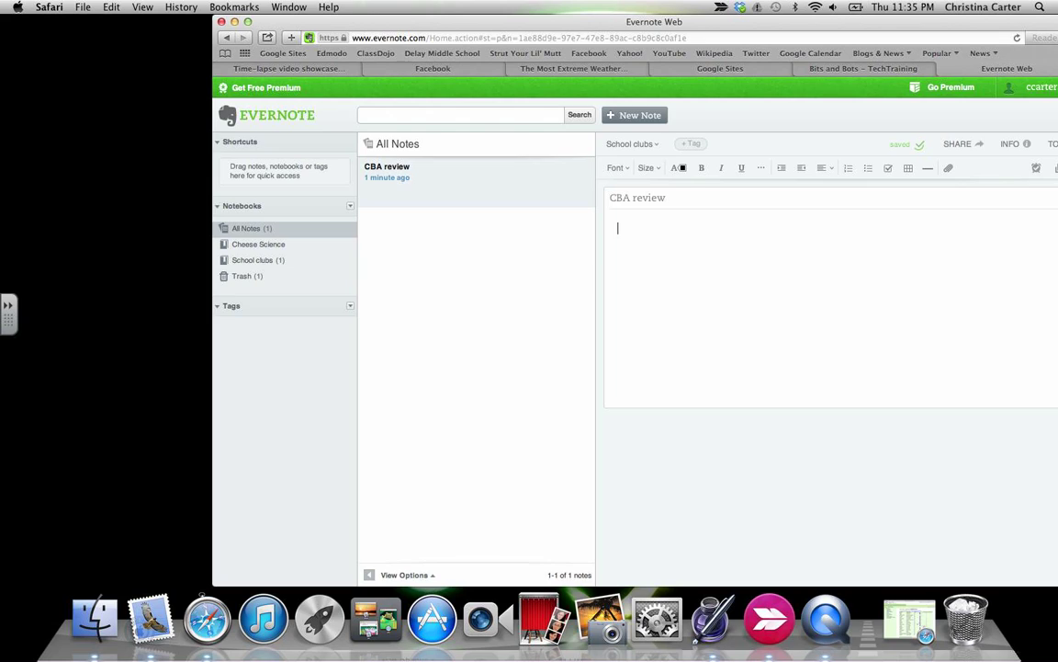
# Write to-do lines about making a note card, studying, and Tuesday after-school tutoring.
pyautogui.write('create a')
pyautogui.write(' note car')
pyautogui.write('d ')
pyautogui.write('stude')
pyautogui.press('BackSpace')
pyautogui.write('y Kim')
pyautogui.write('tutr')
pyautogui.write('oring after s')
pyautogui.write('chool ')
pyautogui.write('Tuesd')
pyautogui.write('ay')
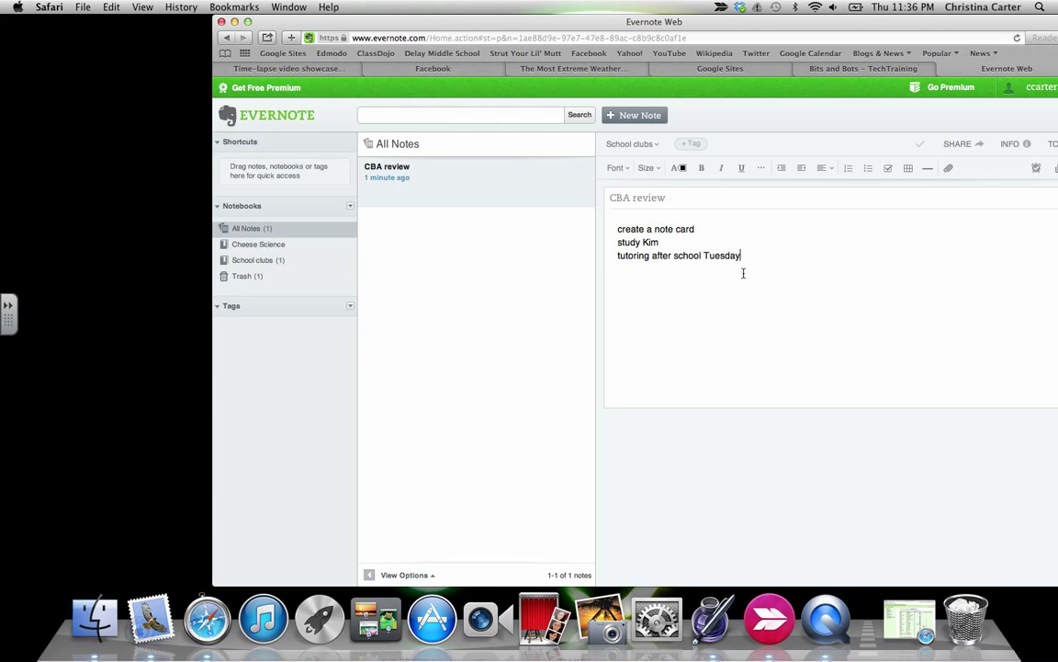
pyautogui.press('Return')
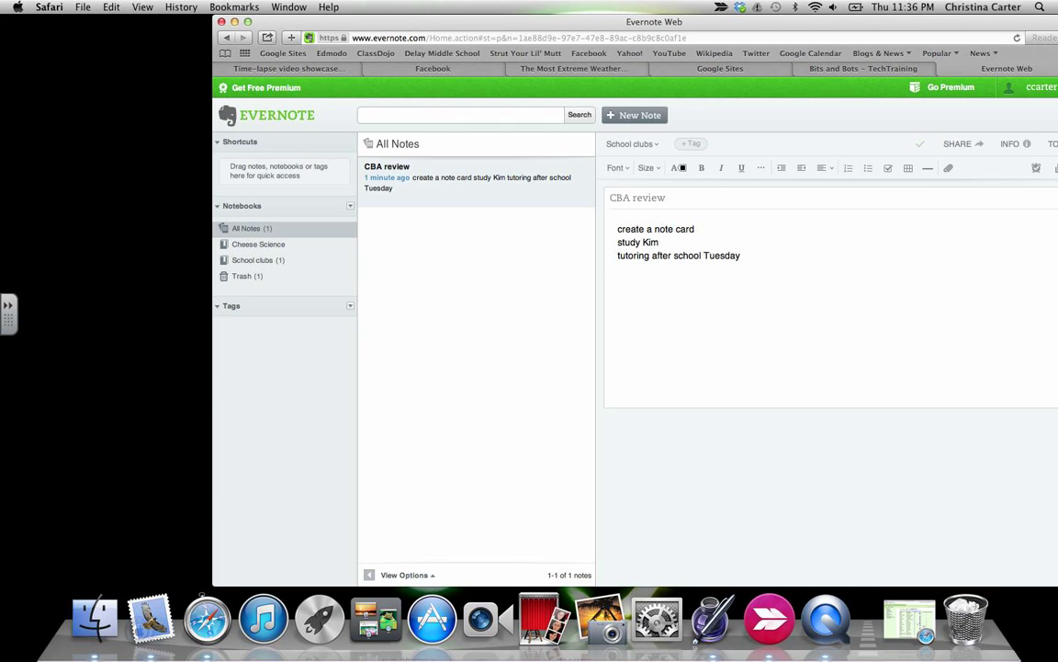
pyautogui.click(763, 169)
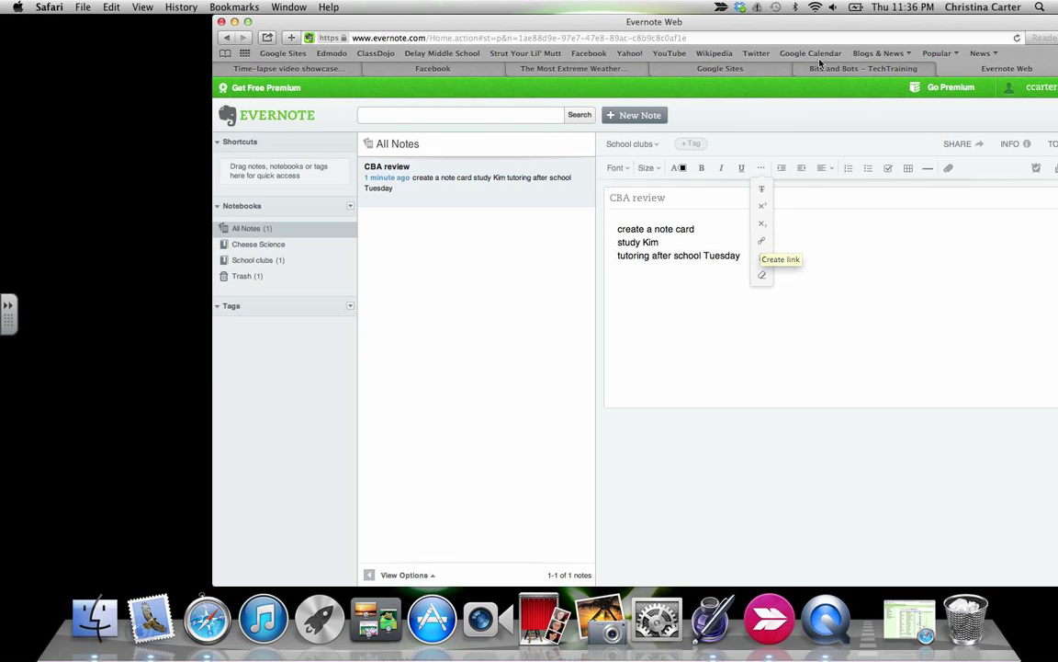
# Go from the TechTraining site to the class site's Change for Children of Haiyan page and copy its URL.
pyautogui.click(854, 71)
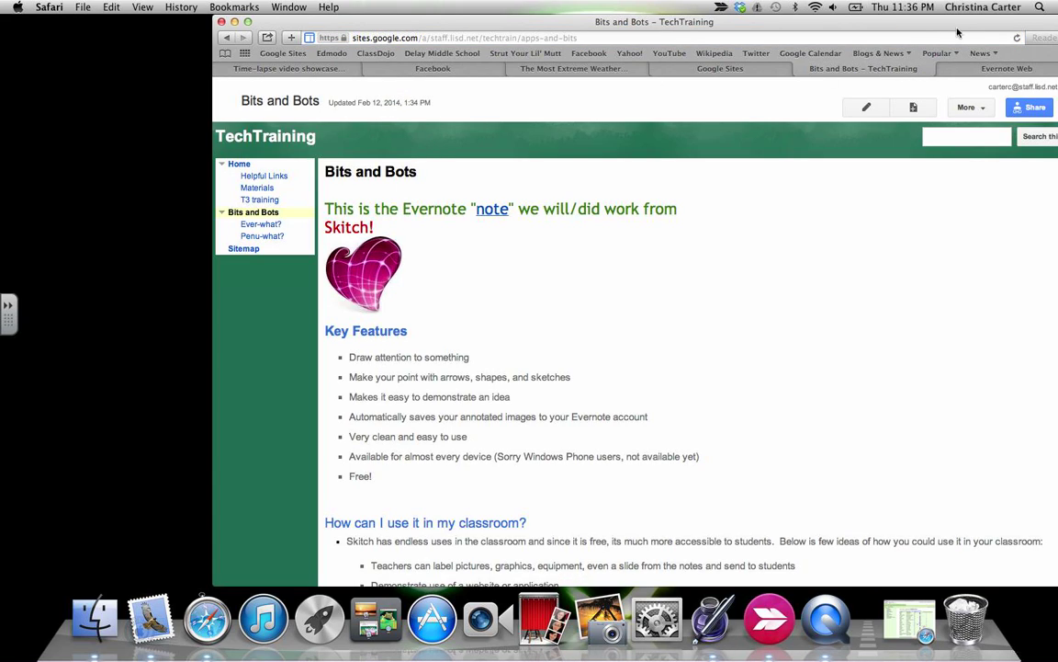
pyautogui.click(763, 72)
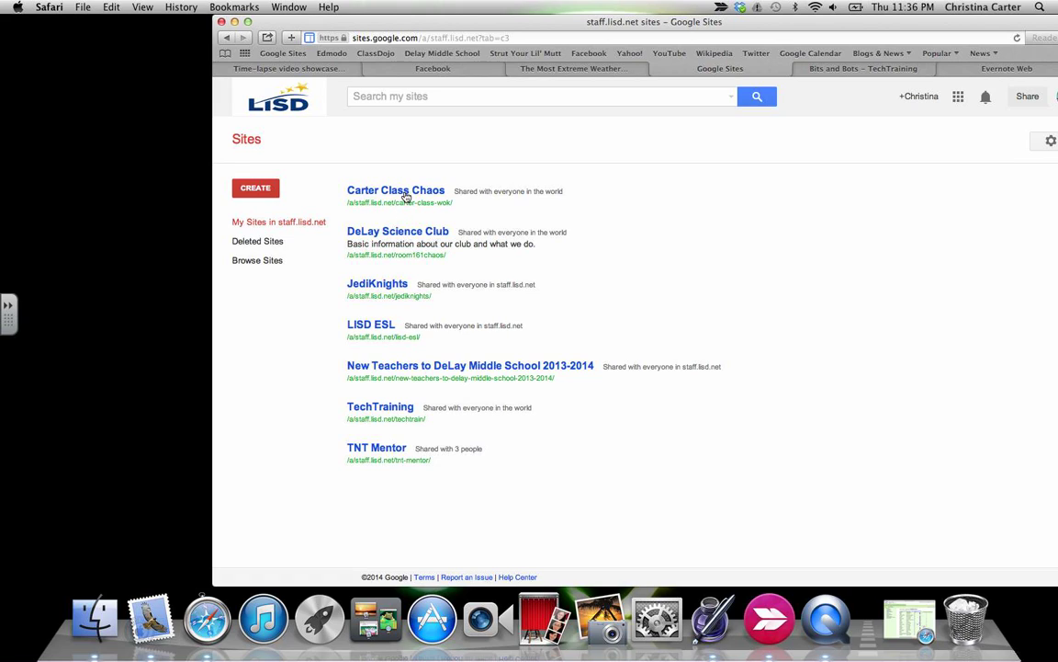
pyautogui.click(446, 121)
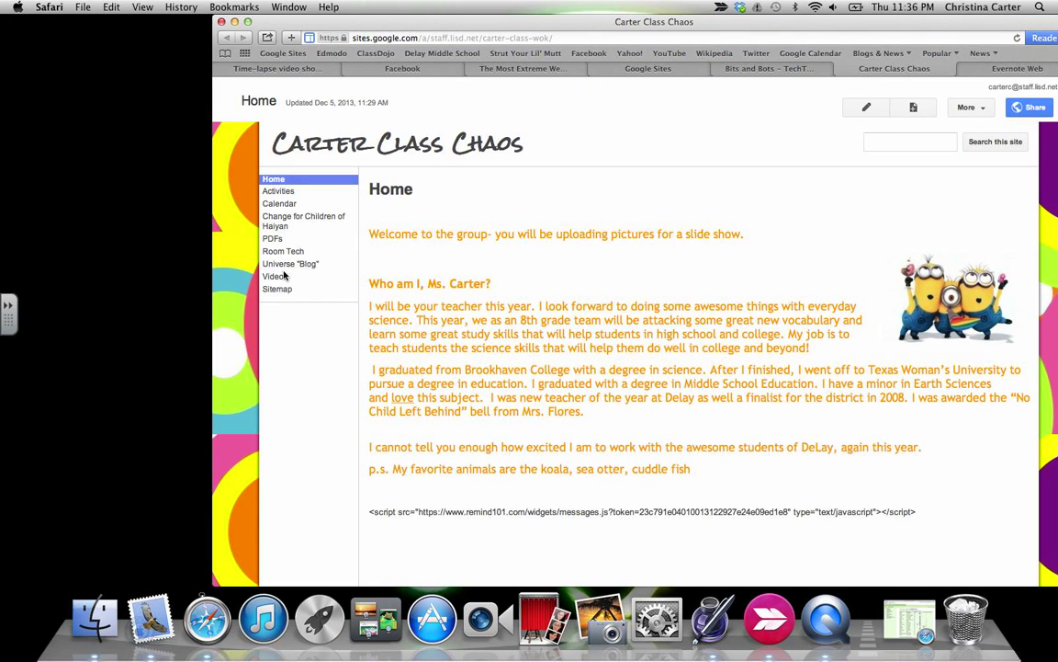
pyautogui.click(273, 216)
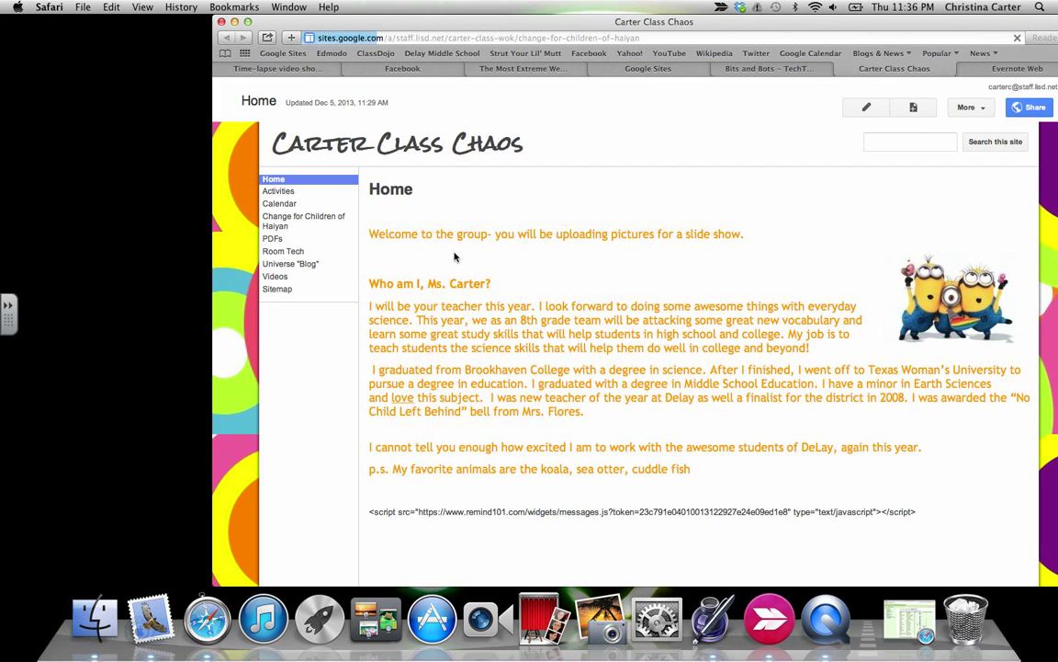
pyautogui.click(543, 39)
pyautogui.press('super+c')
pyautogui.click(543, 38)
pyautogui.click(543, 38)
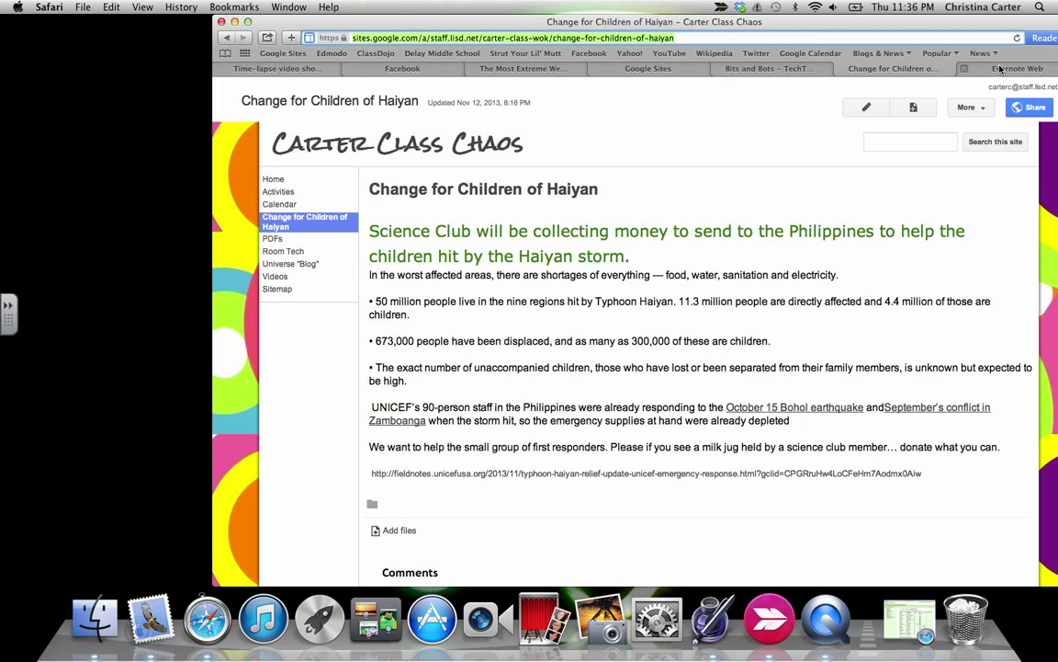
# Create a link in the CBA review note whose address is the copied Haiyan page URL.
pyautogui.hotkey('ctrl', 'Tab')
pyautogui.click(761, 240)
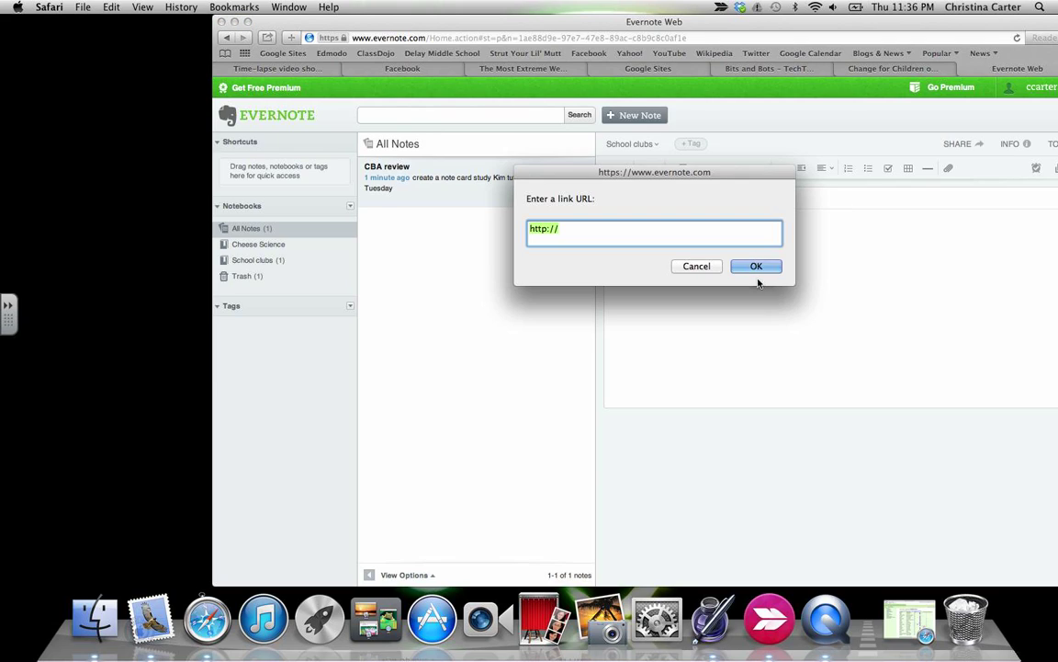
pyautogui.press('super+a')
pyautogui.press('super+v')
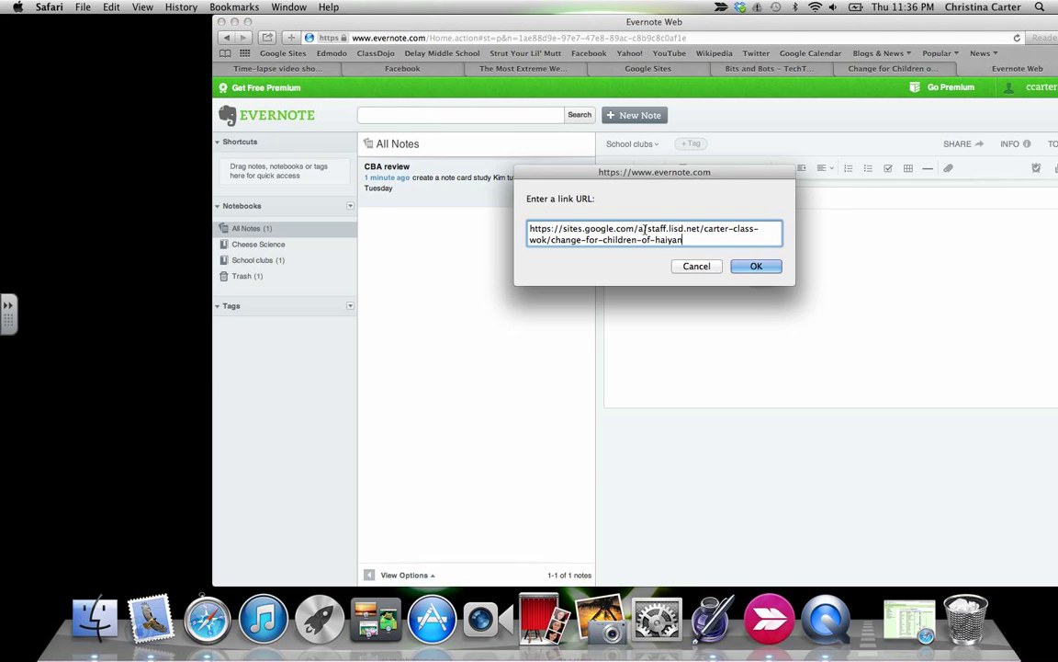
pyautogui.click(743, 271)
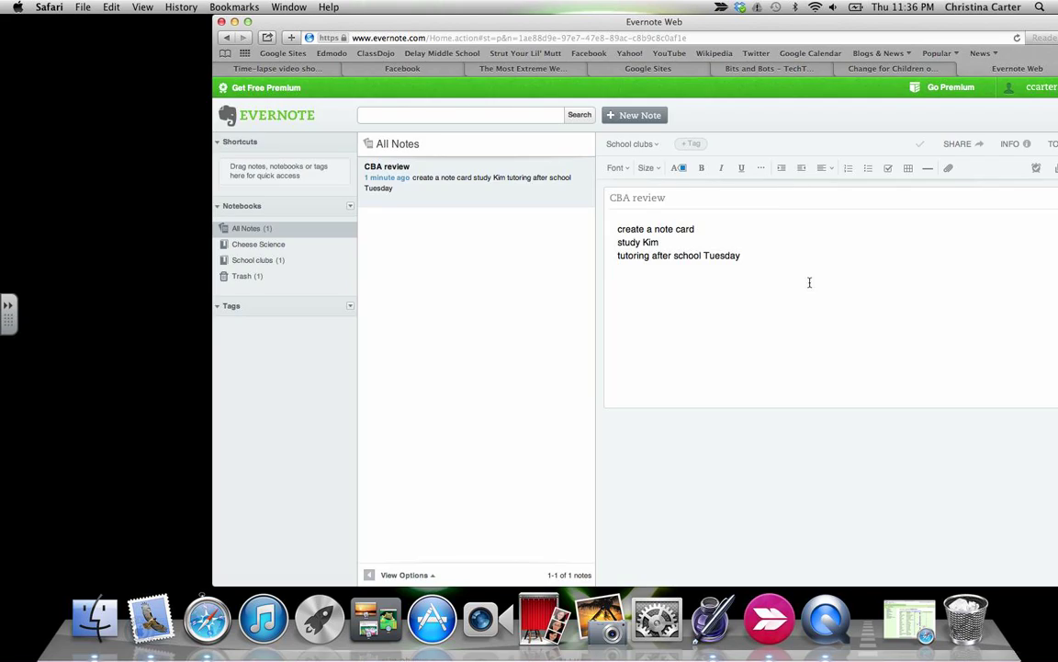
# Paste the Haiyan page address on a new line below the list so it becomes a link.
pyautogui.click(775, 295)
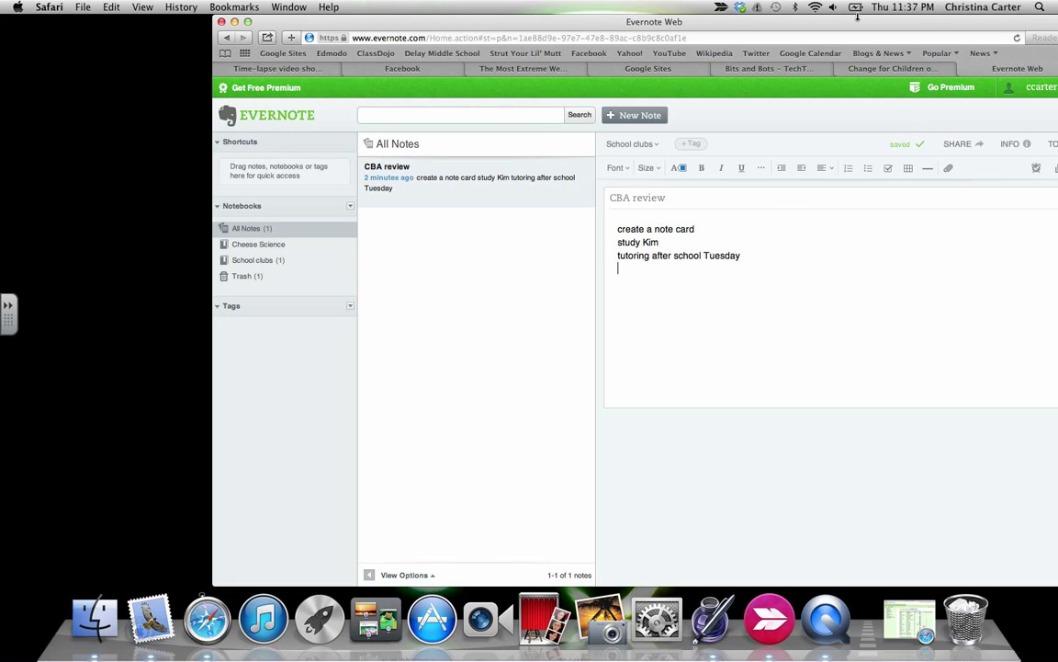
pyautogui.moveTo(856, 24); pyautogui.dragTo(799, 24)
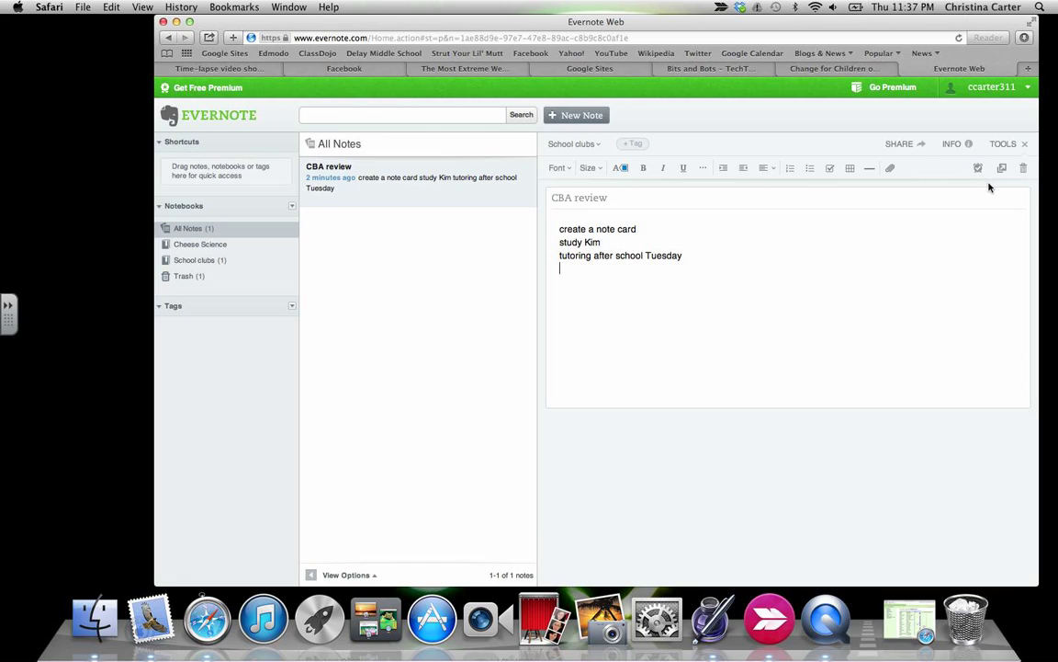
pyautogui.click(892, 170)
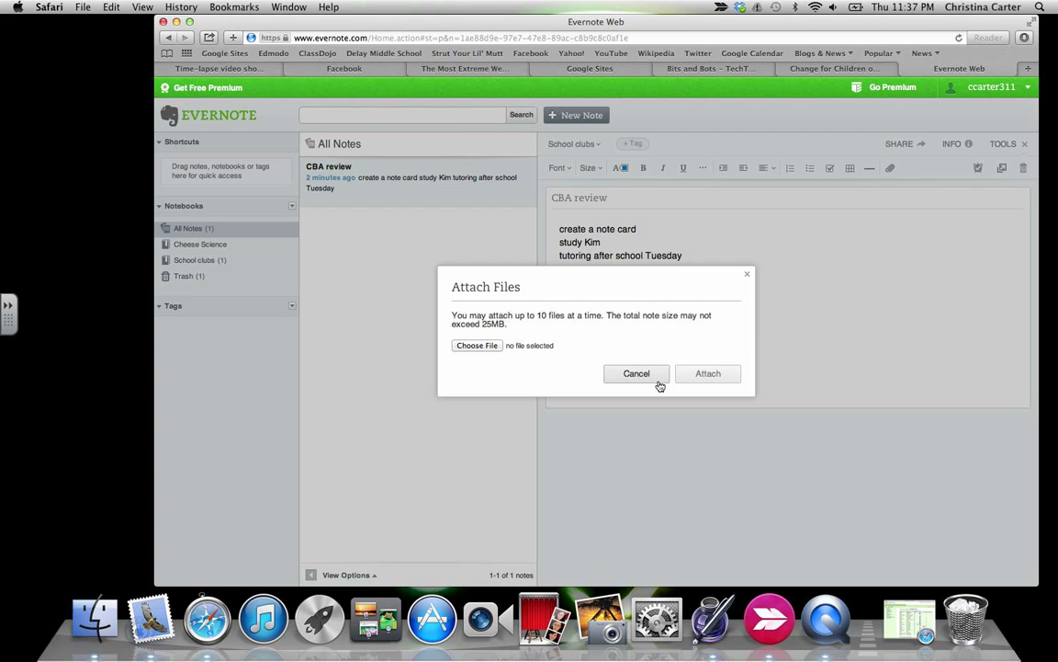
pyautogui.click(657, 385)
pyautogui.rightClick(703, 289)
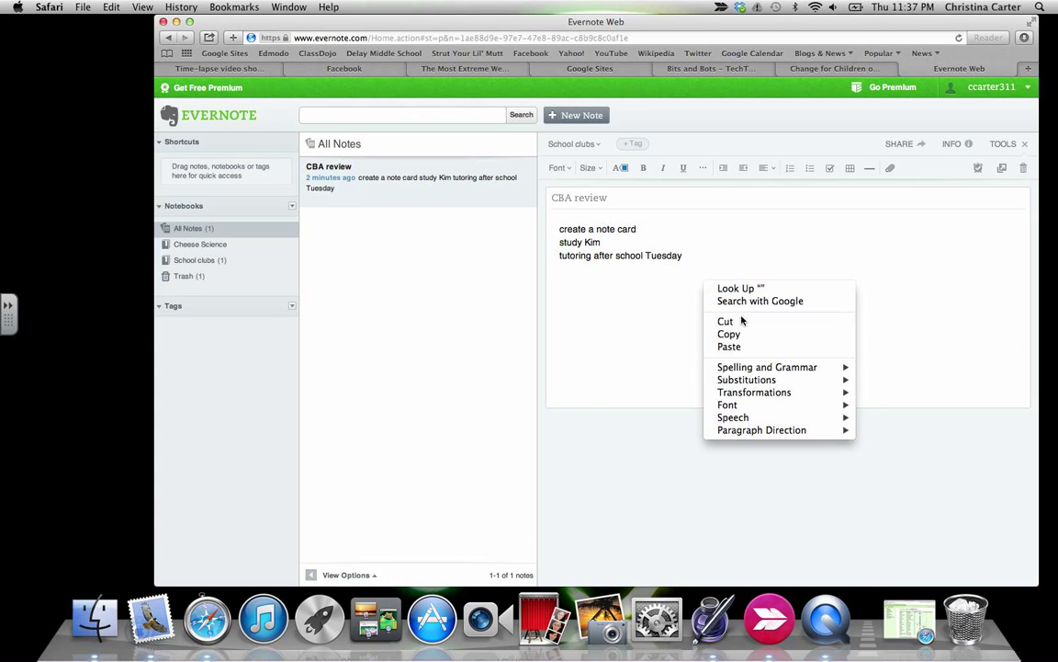
pyautogui.click(735, 346)
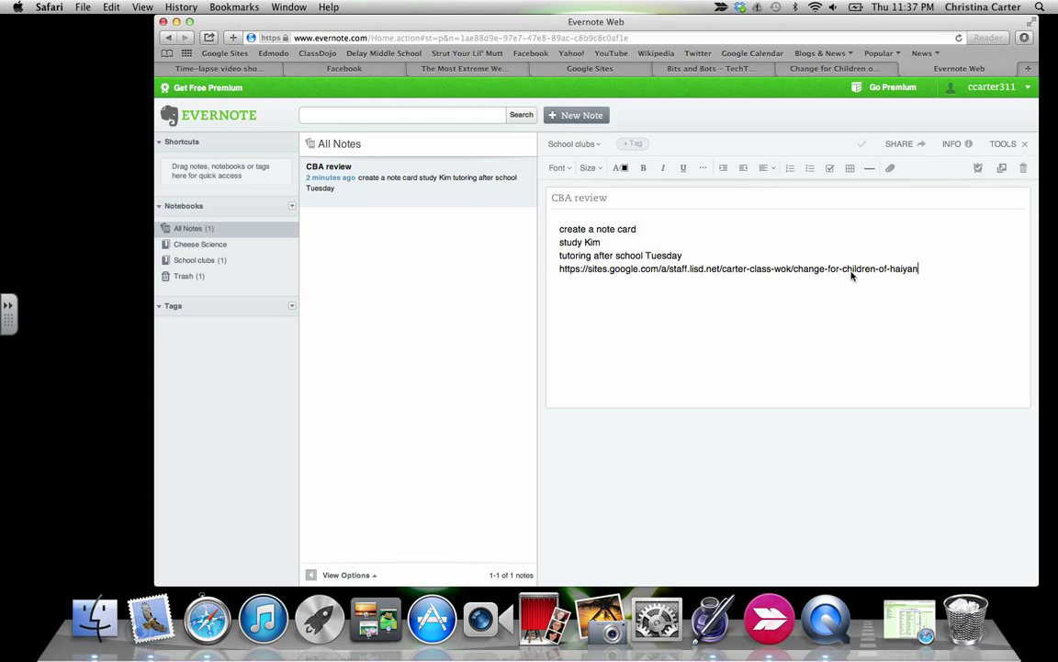
pyautogui.press('Return')
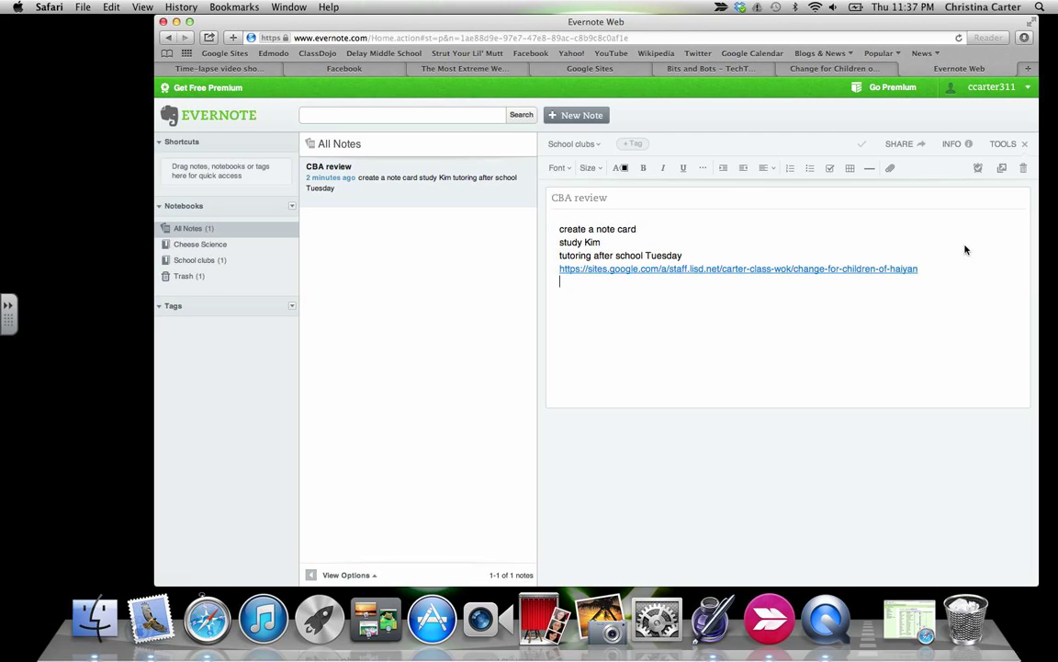
# Tag the CBA review note with 'testing' and 'cba'.
pyautogui.click(634, 144)
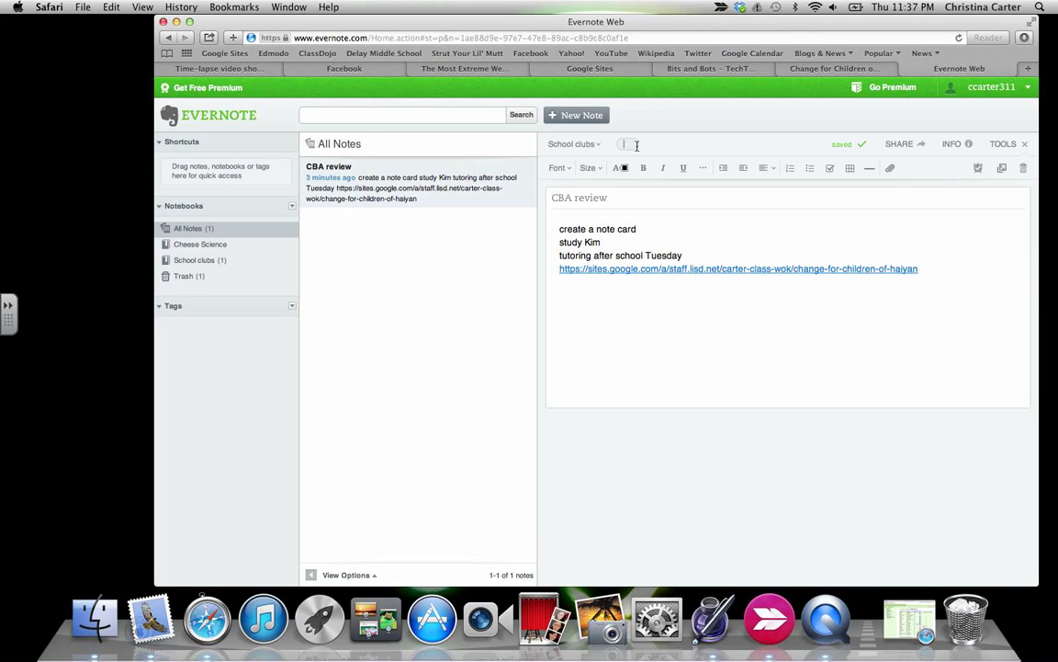
pyautogui.write('testing')
pyautogui.press('Return')
pyautogui.write('cba')
pyautogui.press('Return')
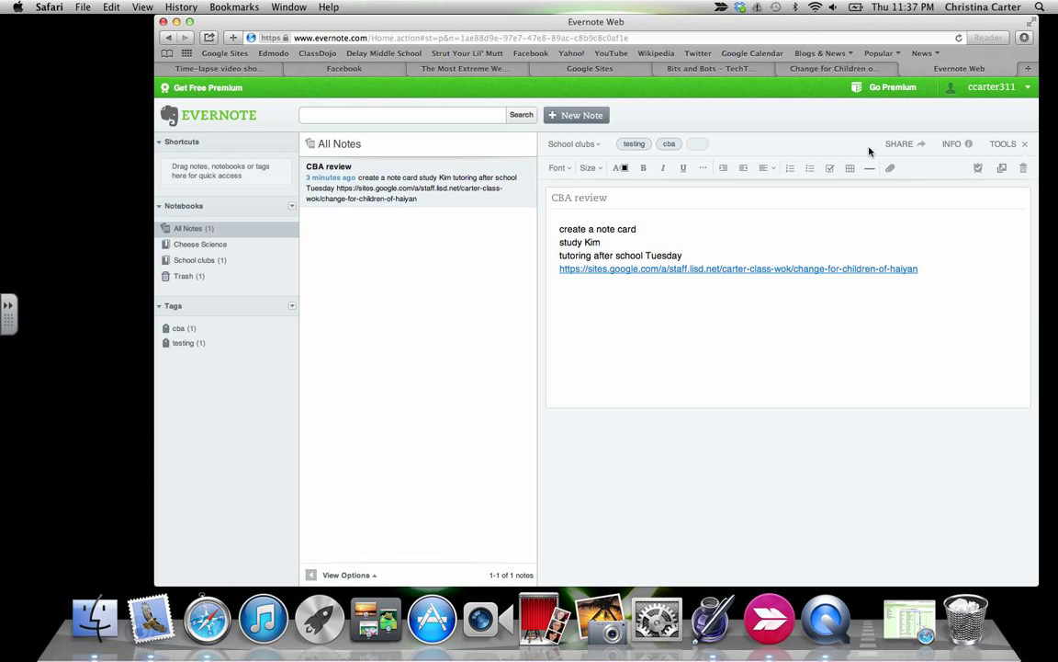
pyautogui.click(976, 281)
# Reassign the CBA review note from School clubs to Cheese Science and confirm it appears there.
pyautogui.click(197, 244)
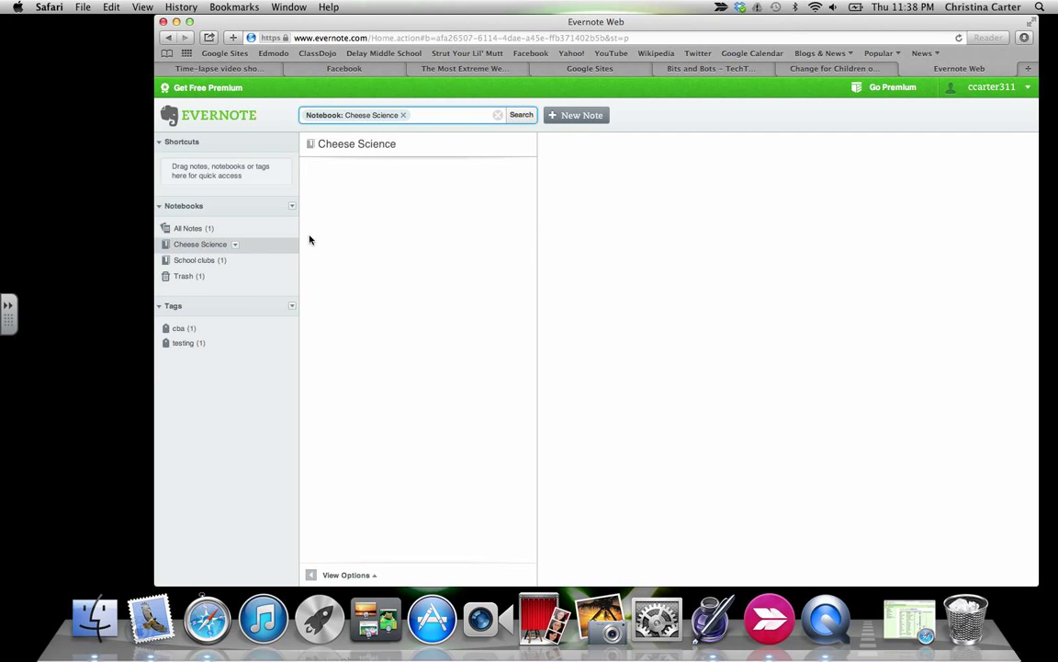
pyautogui.click(203, 260)
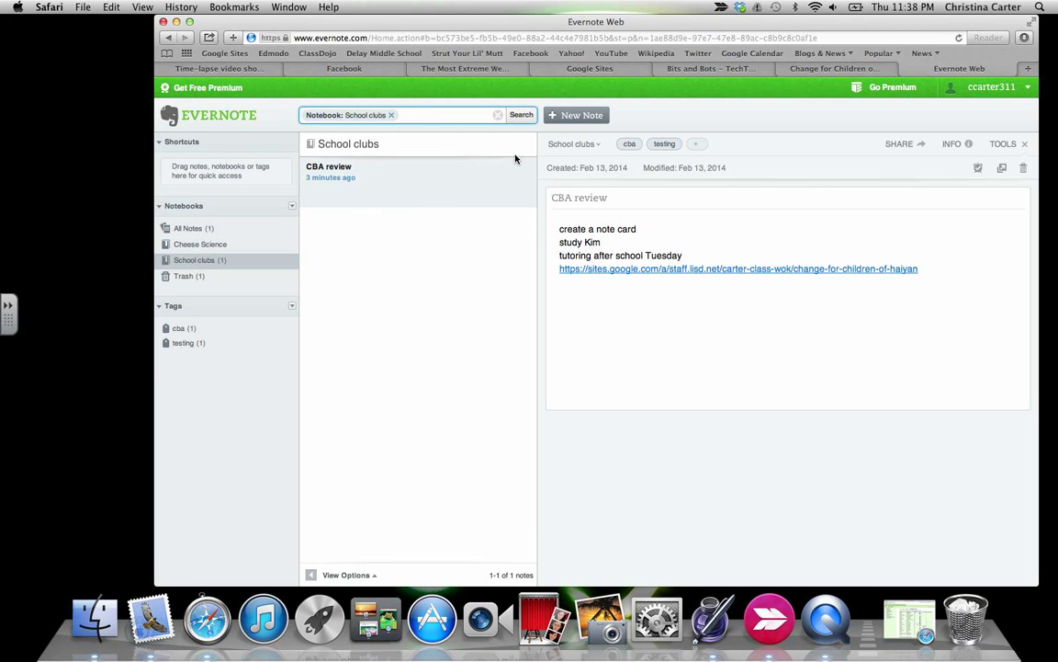
pyautogui.click(571, 145)
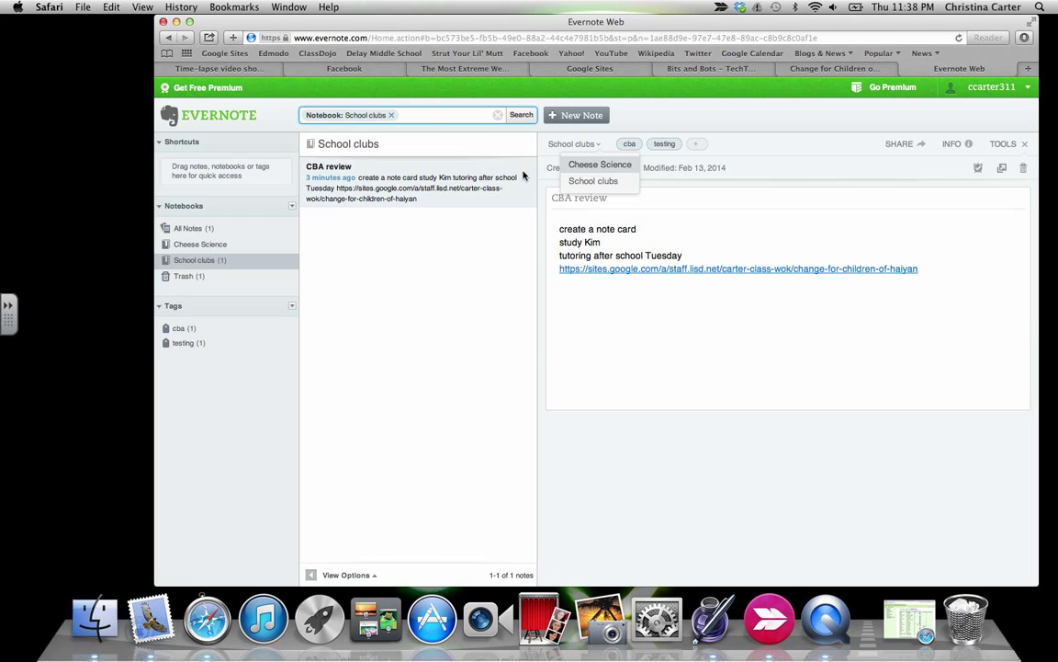
pyautogui.click(347, 204)
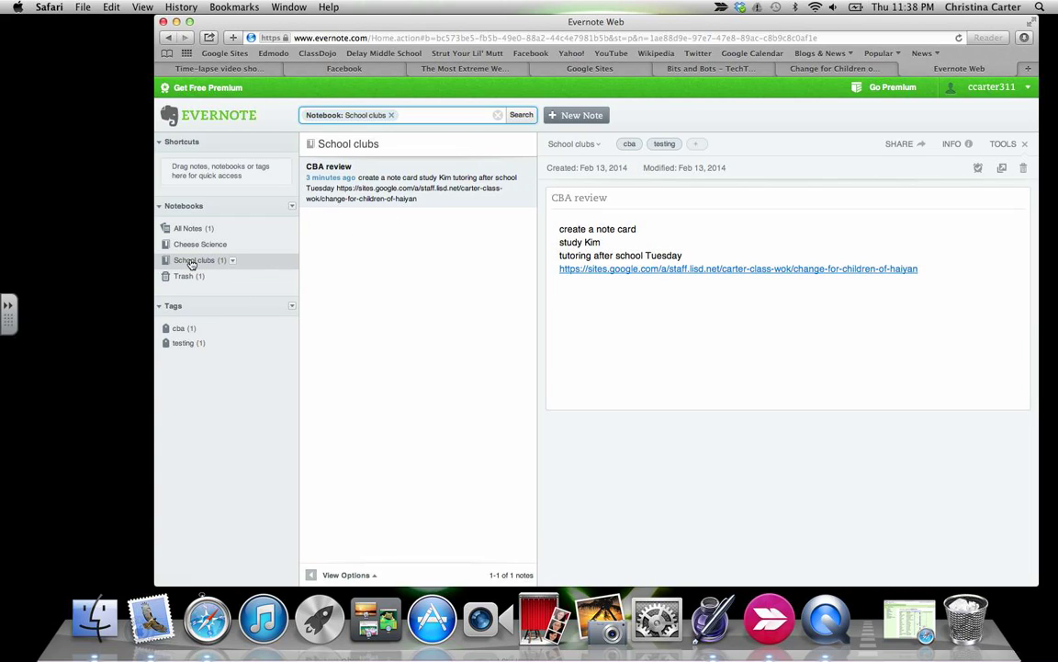
pyautogui.click(567, 147)
pyautogui.click(599, 164)
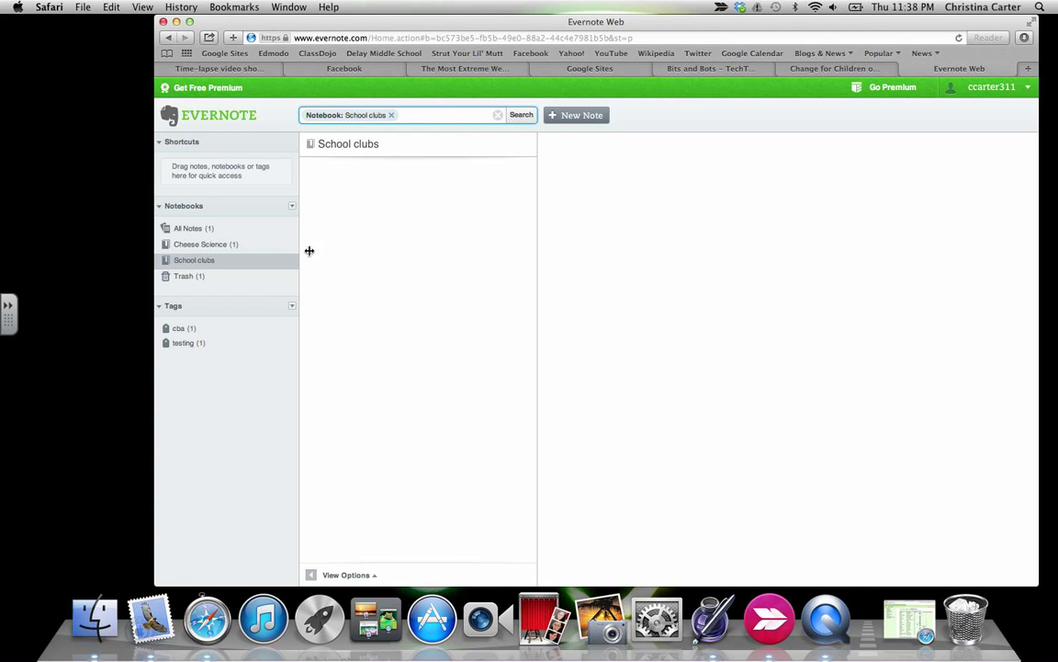
pyautogui.click(205, 243)
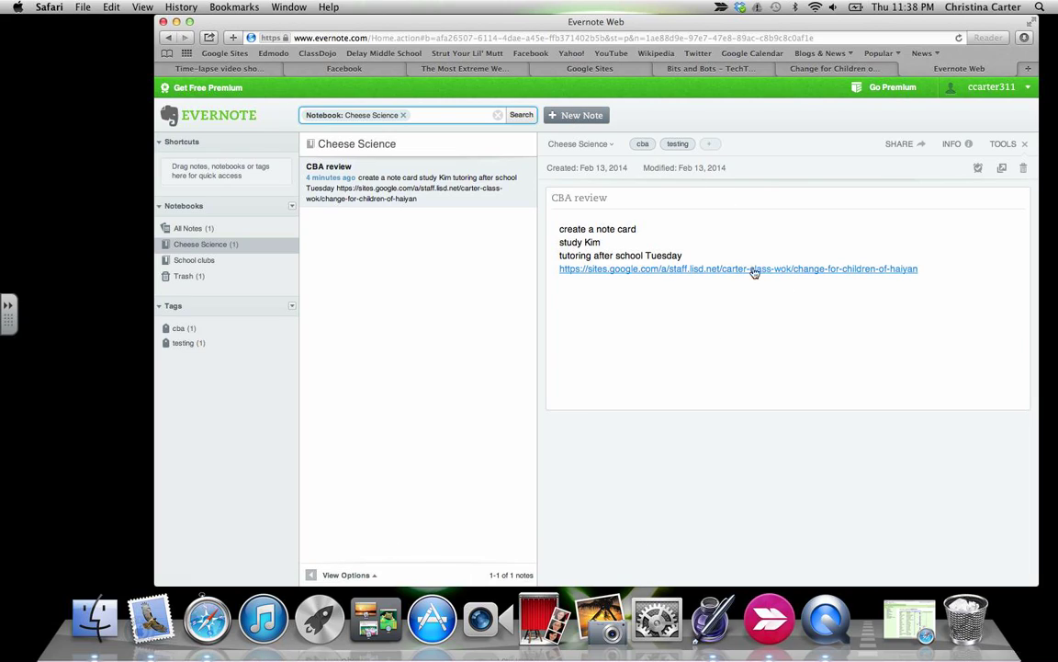
# Log out of the student account and sign in to the teacher's account with the saved credentials.
pyautogui.click(1001, 86)
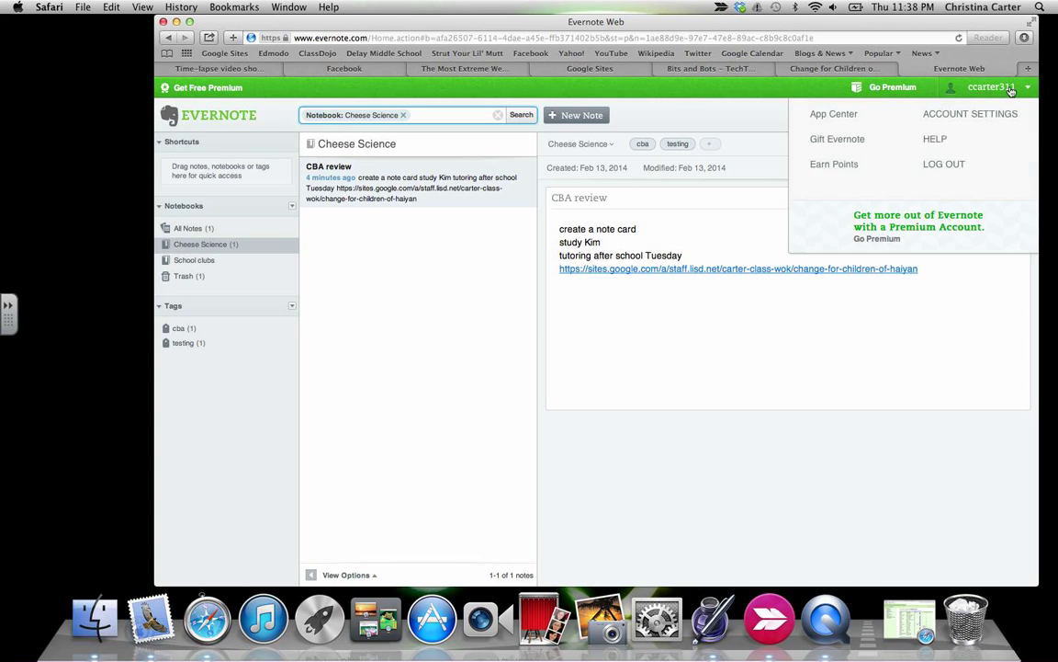
pyautogui.click(954, 173)
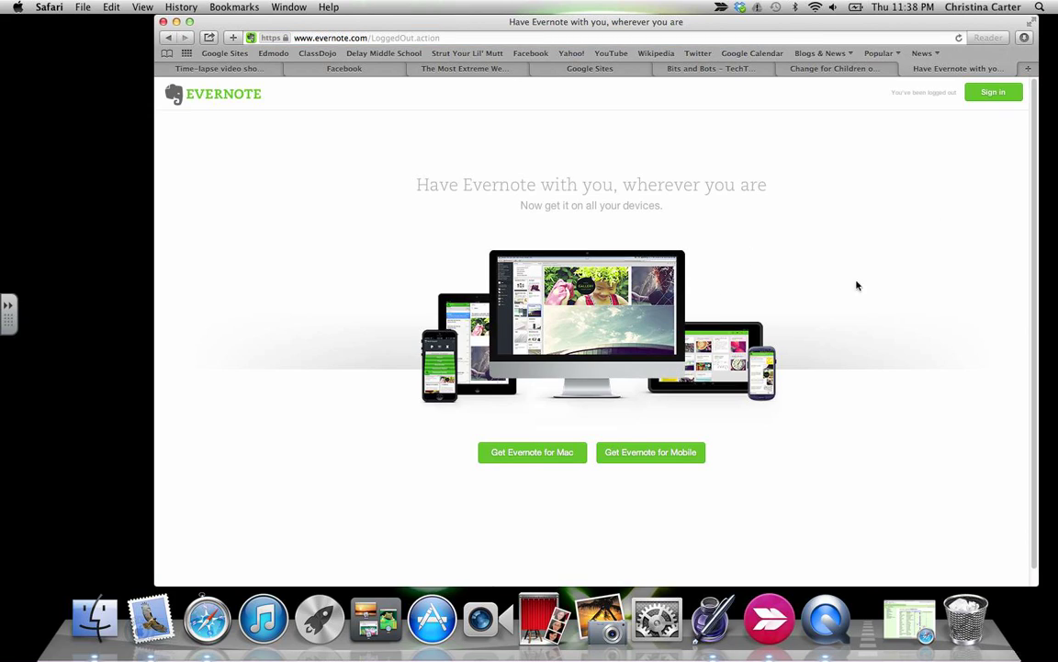
pyautogui.click(1017, 92)
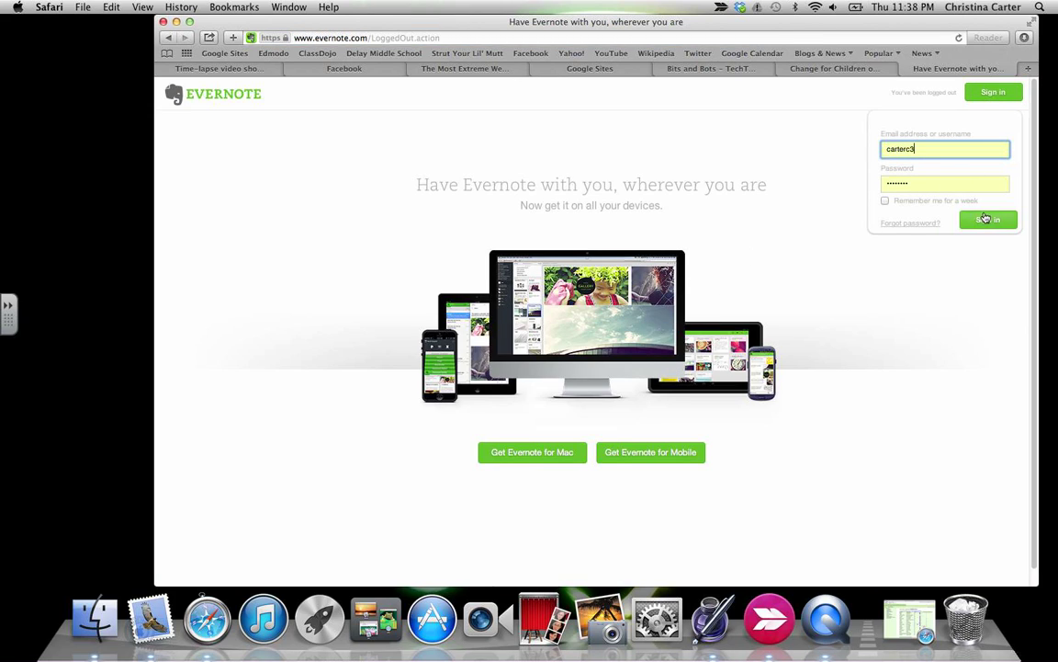
pyautogui.click(989, 221)
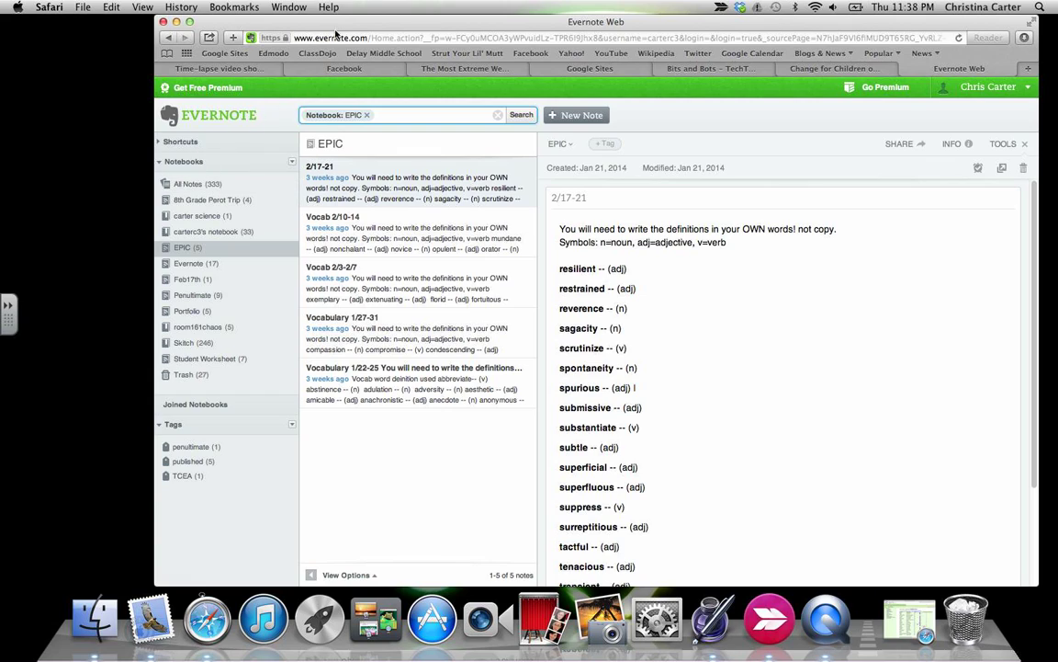
pyautogui.moveTo(338, 29); pyautogui.dragTo(373, 28)
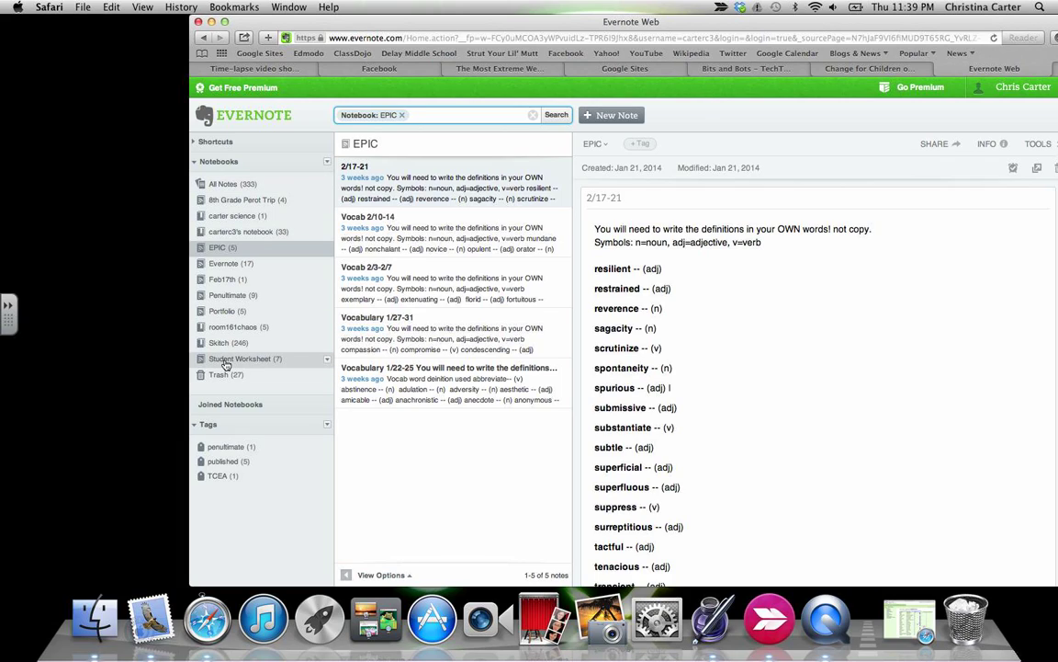
# Browse a student's shared science notebook under Joined Notebooks, including its Untitled and eclipse notes.
pyautogui.click(241, 405)
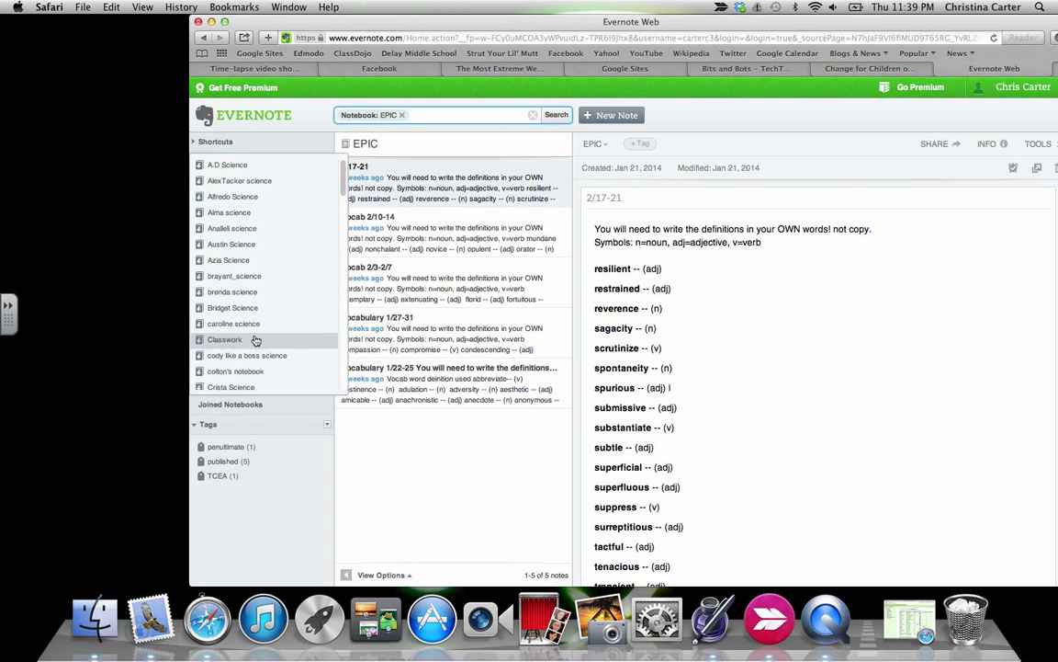
pyautogui.scroll(-3, 264, 386)
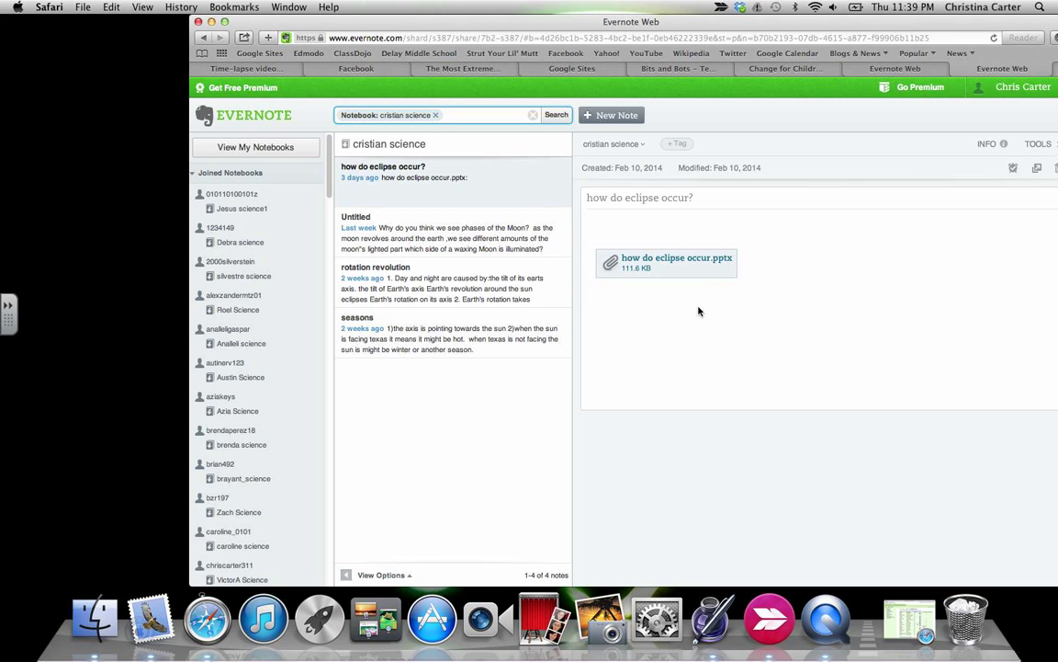
pyautogui.click(504, 246)
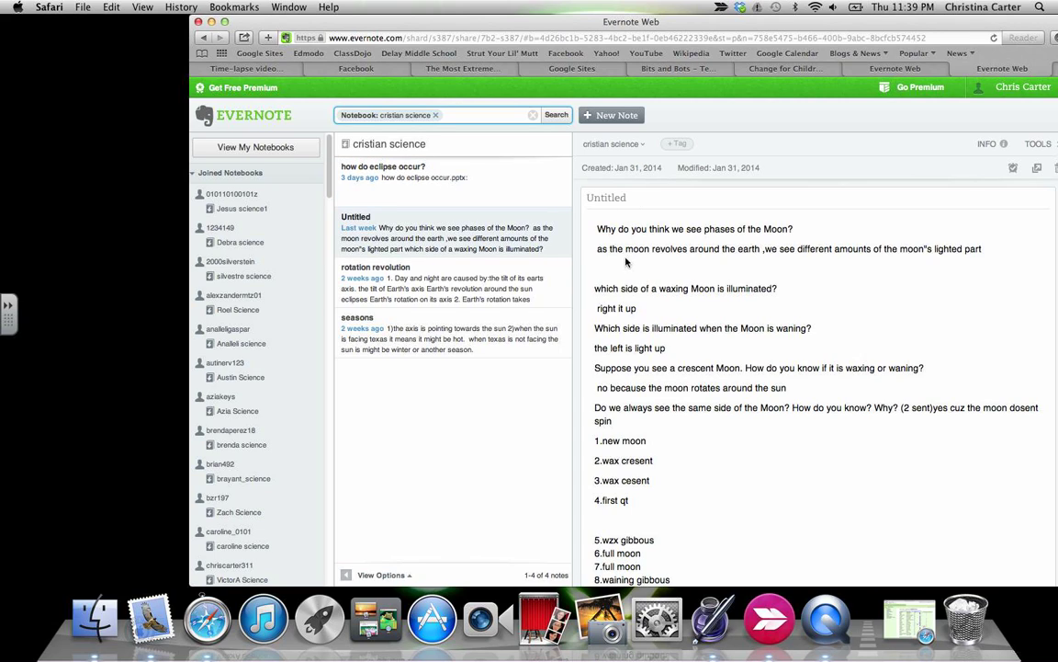
pyautogui.scroll(-3, 718, 309)
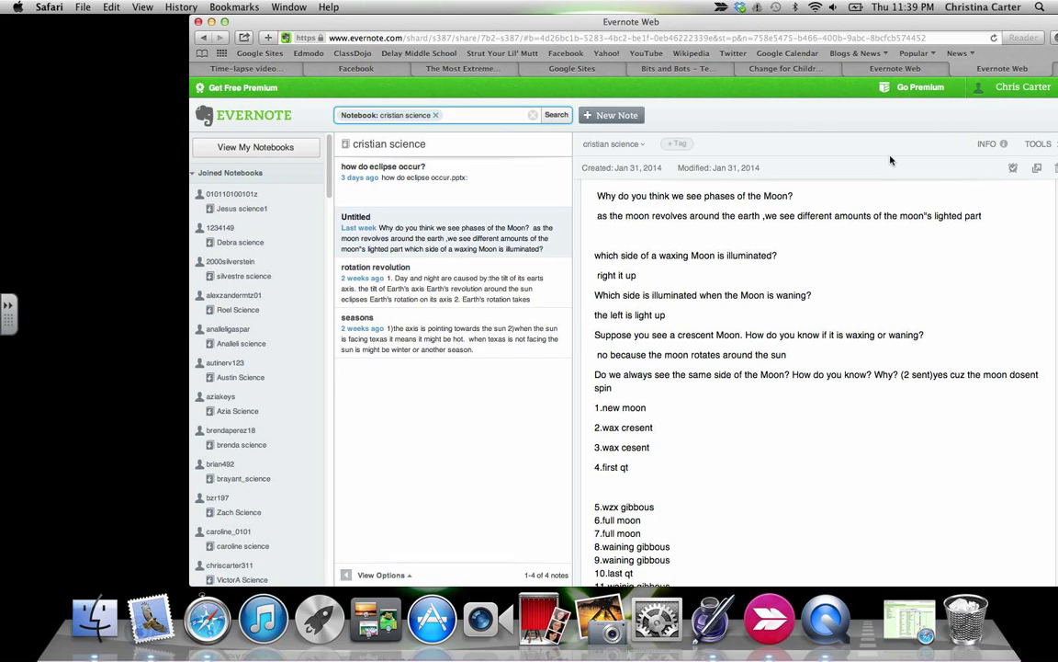
pyautogui.click(1015, 91)
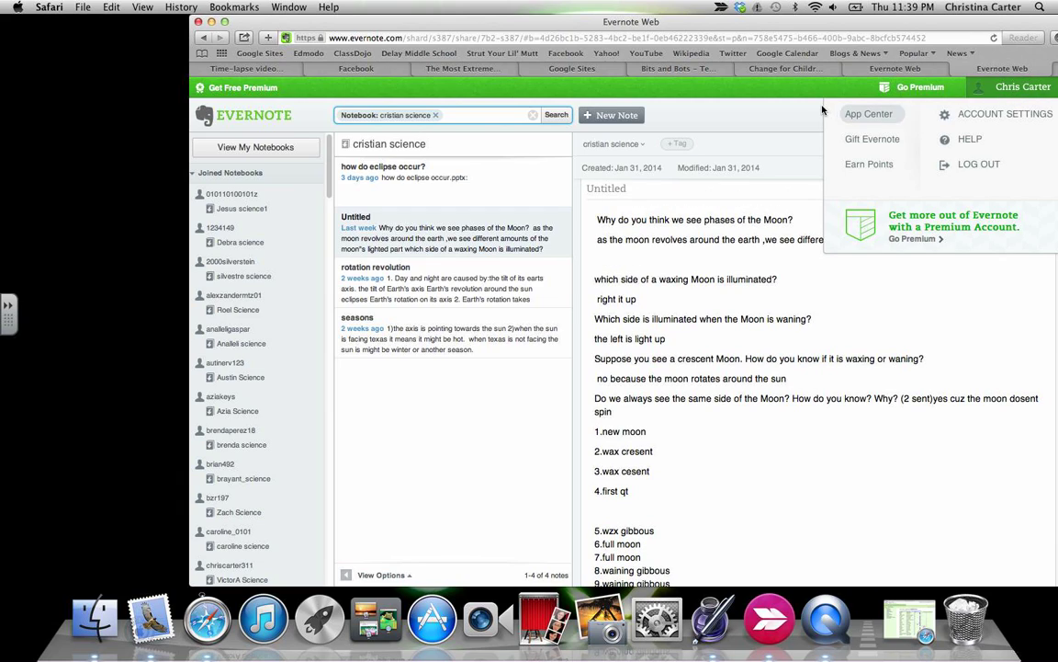
pyautogui.click(204, 38)
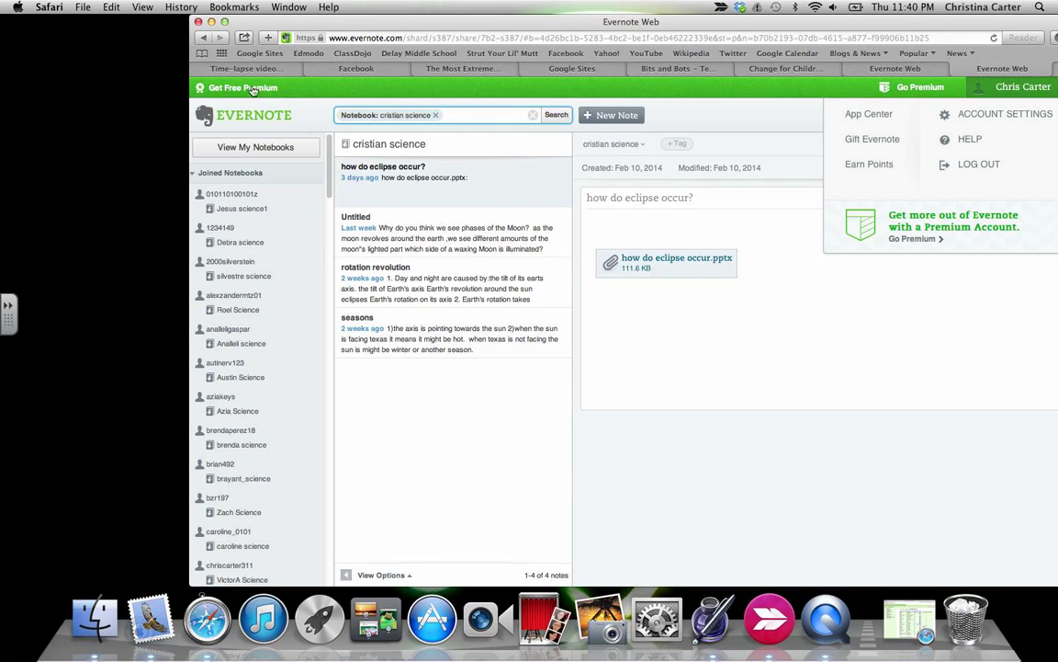
# Open the teacher's carter science notebook and choose Share this notebook from its options.
pyautogui.click(303, 154)
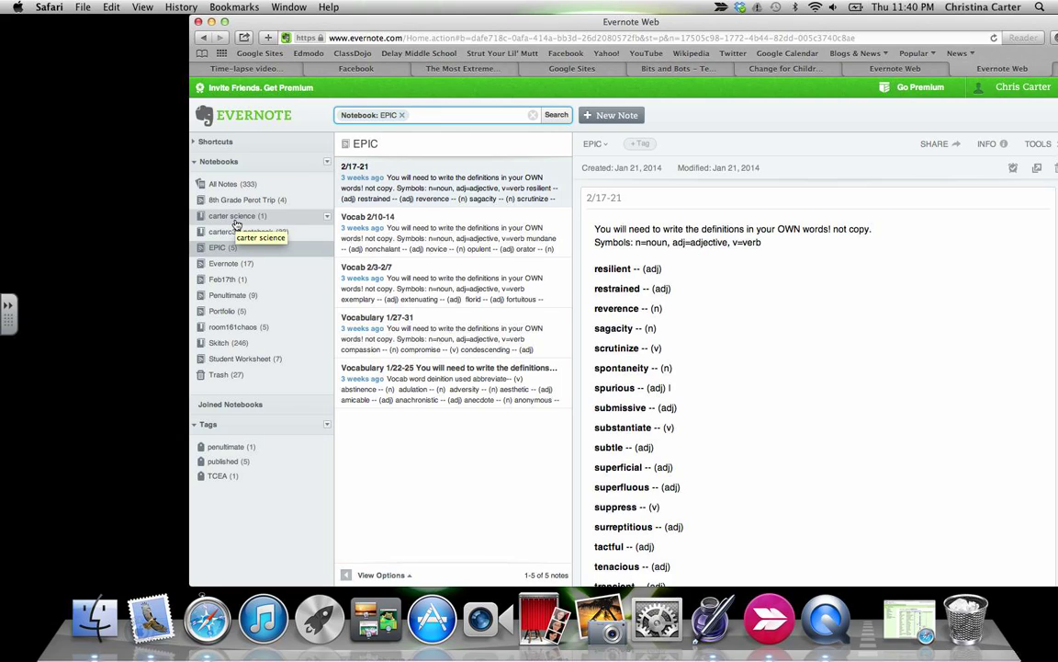
pyautogui.click(236, 217)
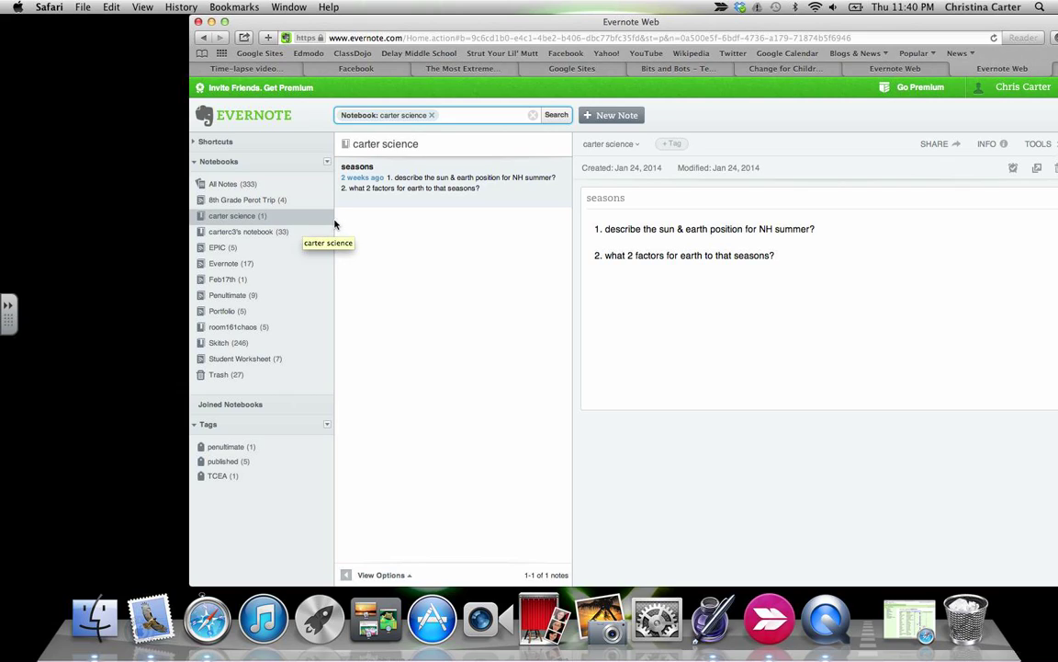
pyautogui.click(328, 219)
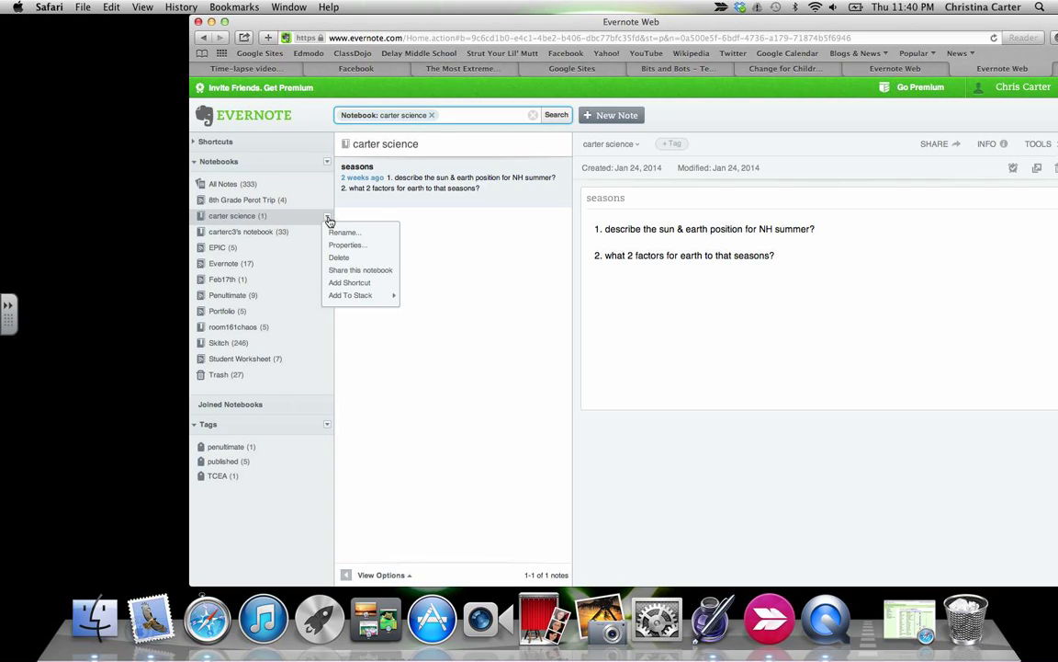
pyautogui.click(348, 273)
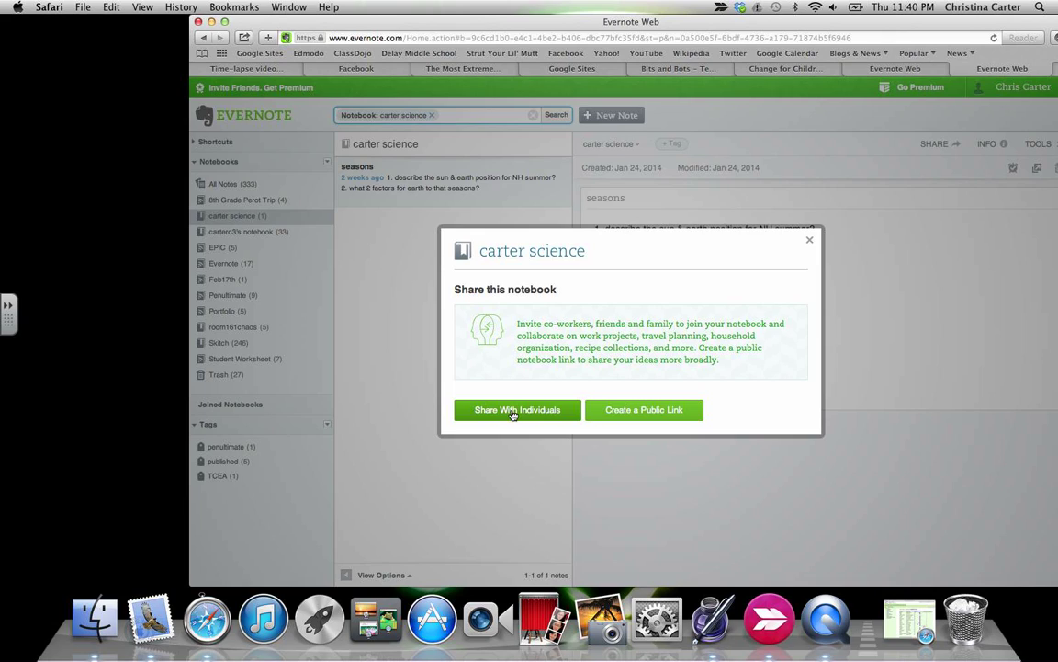
# Check the view-only permission for sharing with individuals, then cancel and close the share dialog.
pyautogui.click(514, 410)
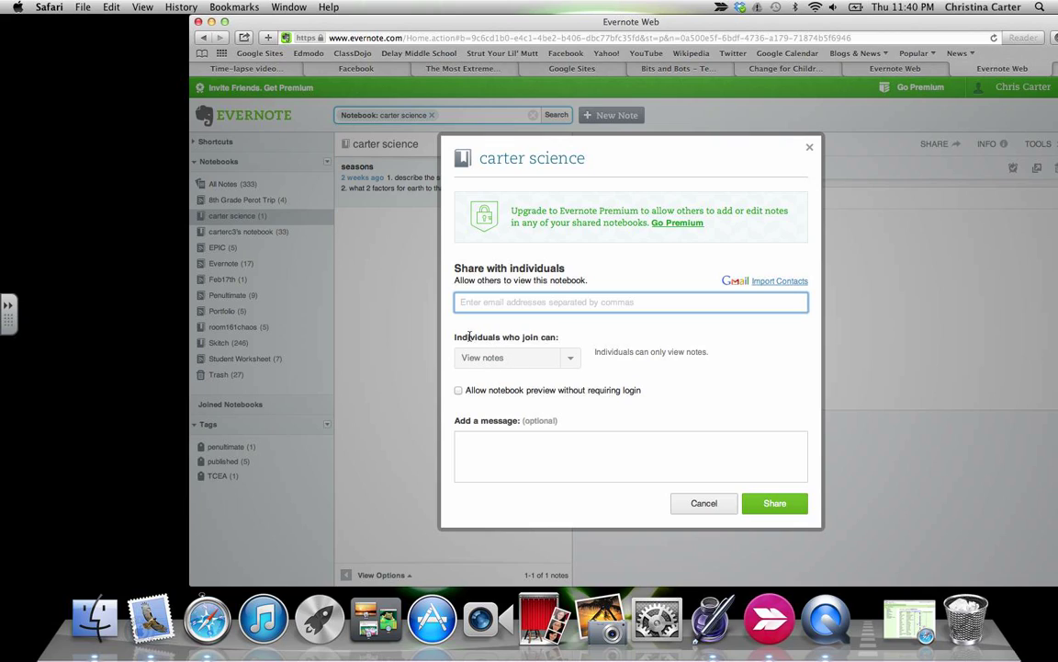
pyautogui.click(568, 360)
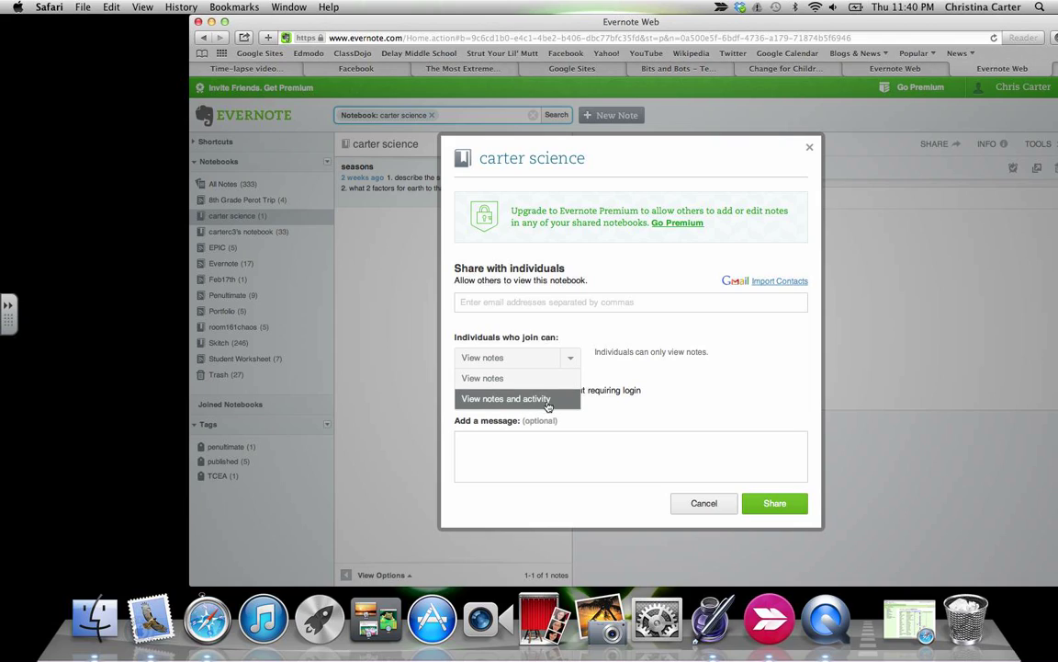
pyautogui.click(627, 380)
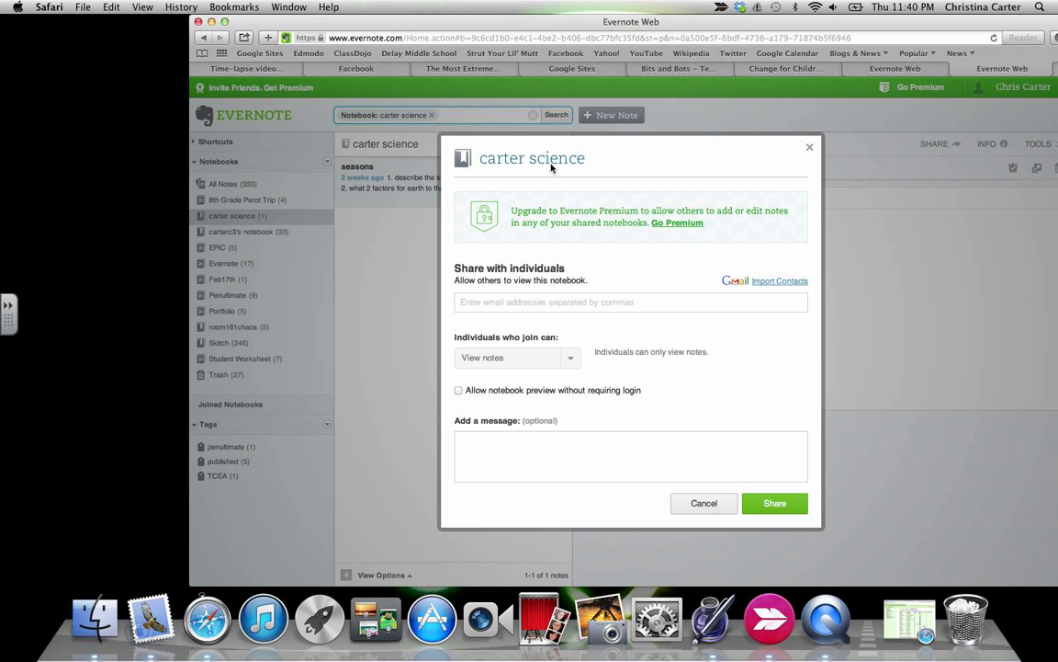
pyautogui.click(696, 505)
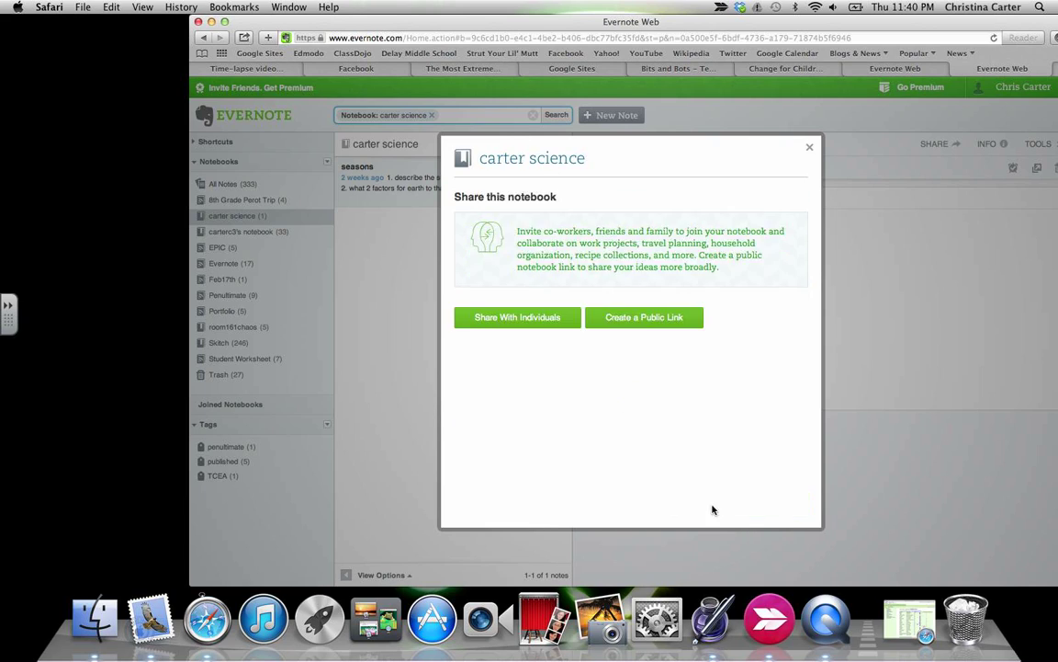
pyautogui.click(809, 239)
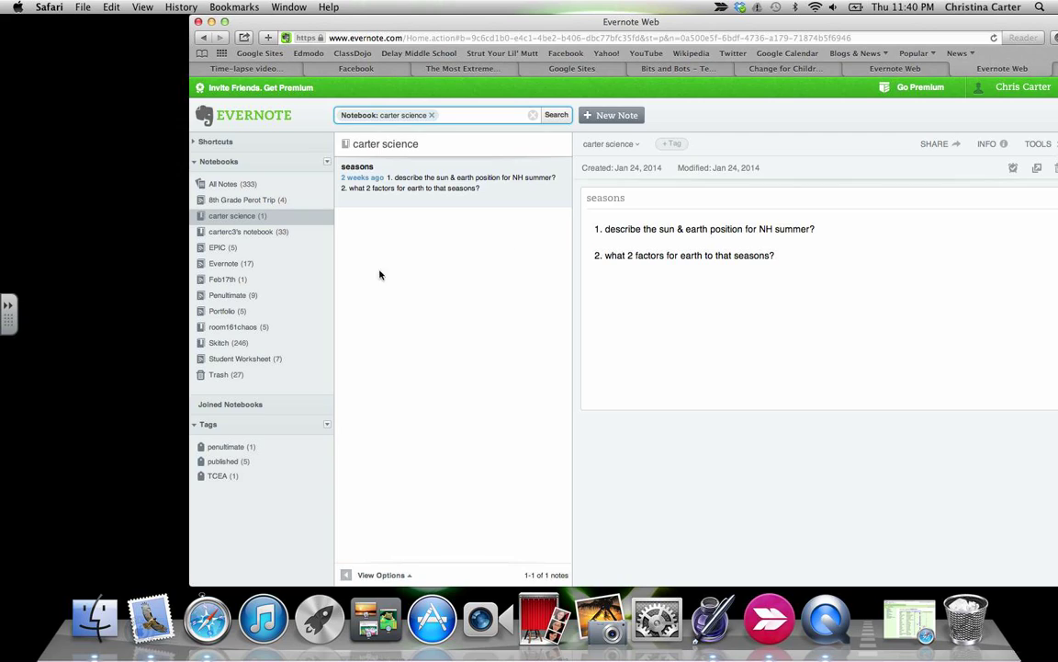
# Review the EPIC notebook's individual sharing options at view-only, then cancel without sharing.
pyautogui.click(236, 248)
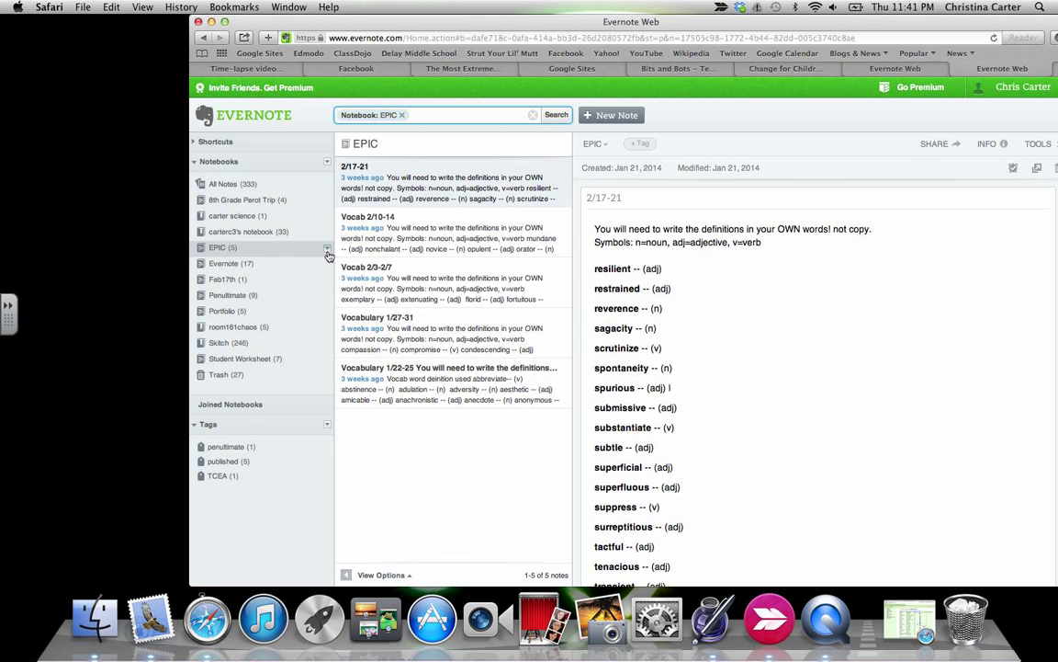
pyautogui.click(327, 248)
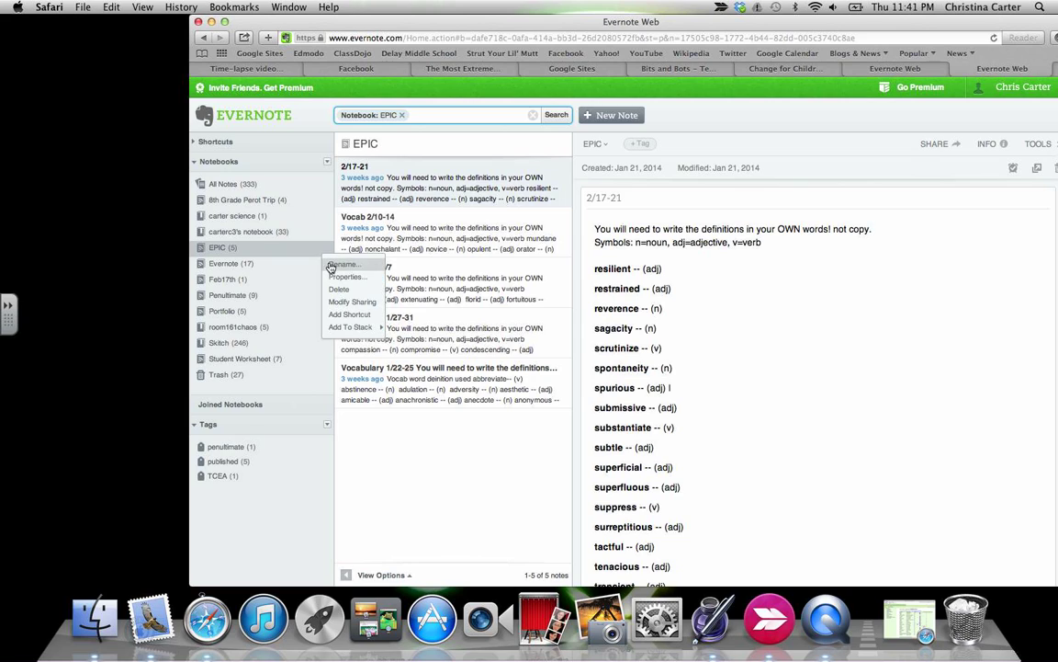
pyautogui.click(363, 302)
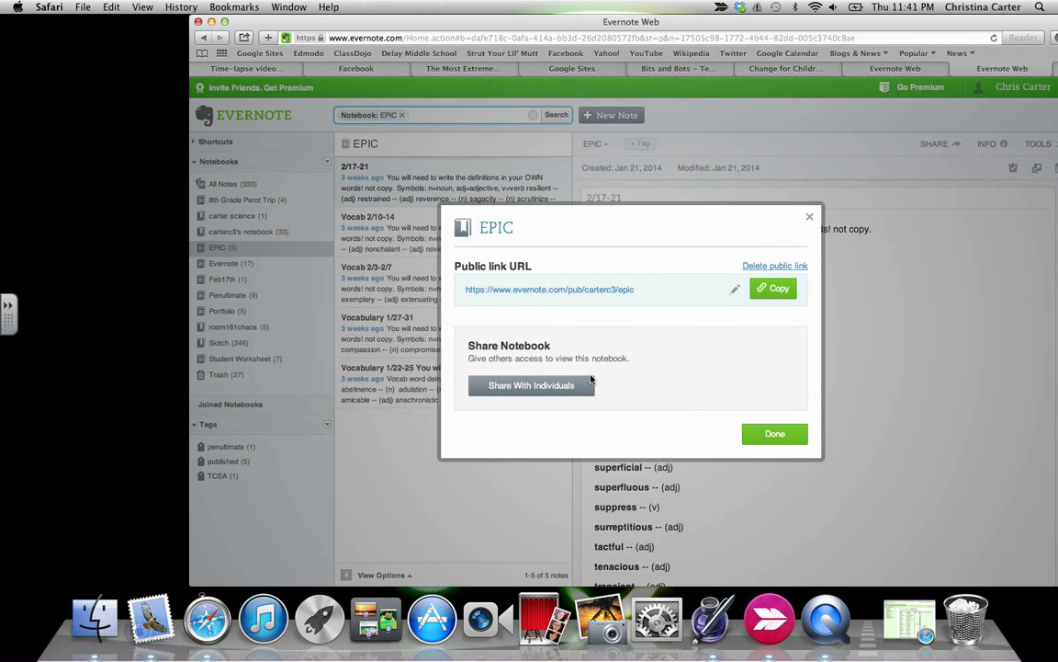
pyautogui.click(558, 391)
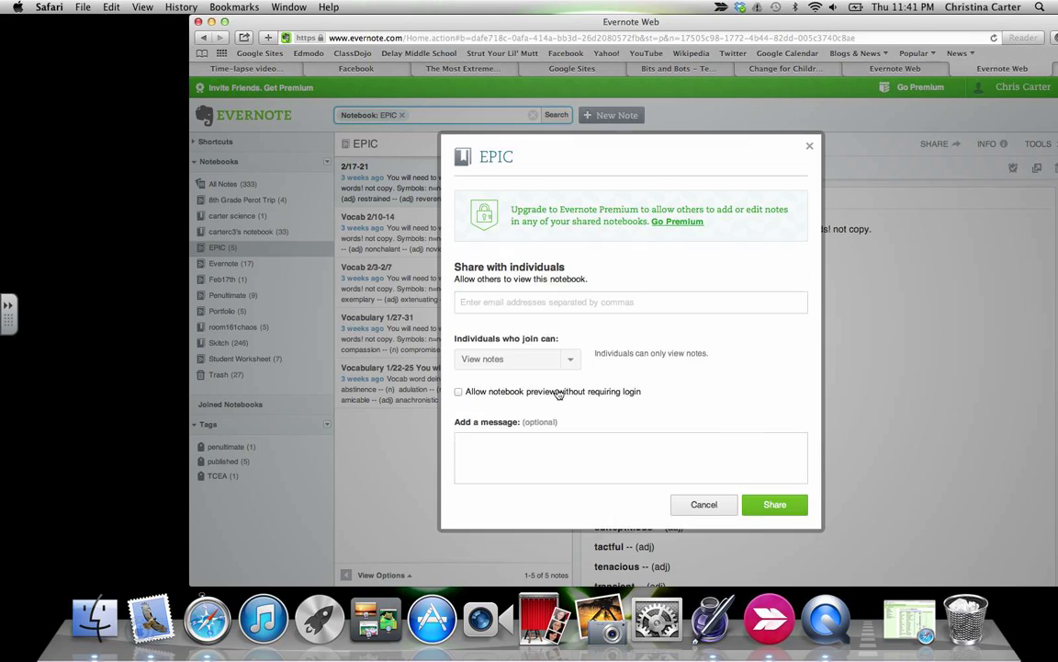
pyautogui.click(519, 363)
pyautogui.click(515, 377)
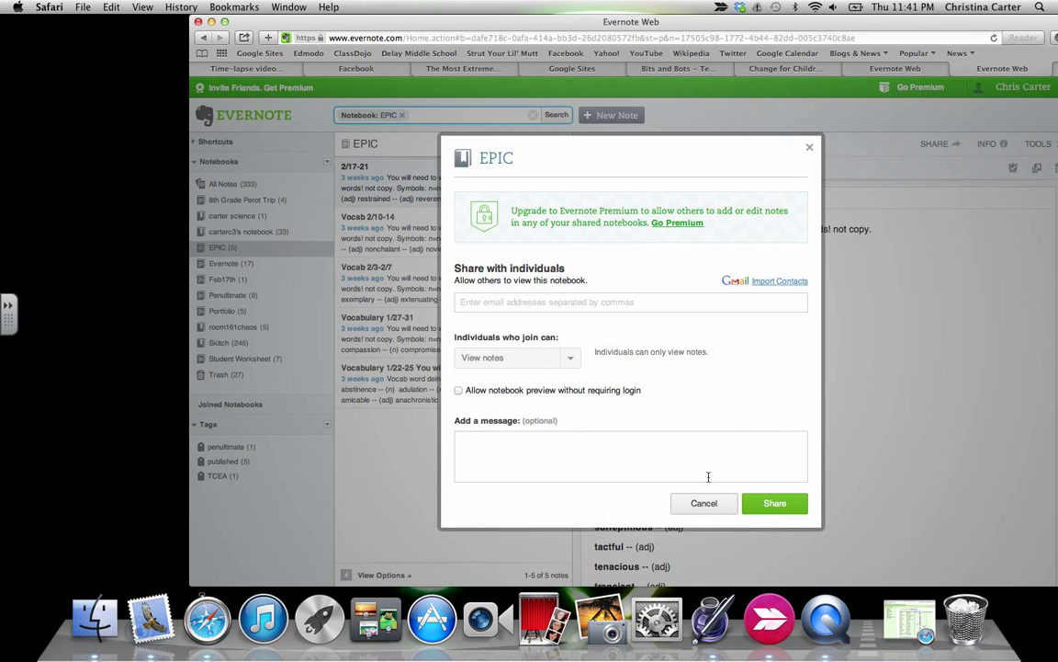
pyautogui.click(704, 502)
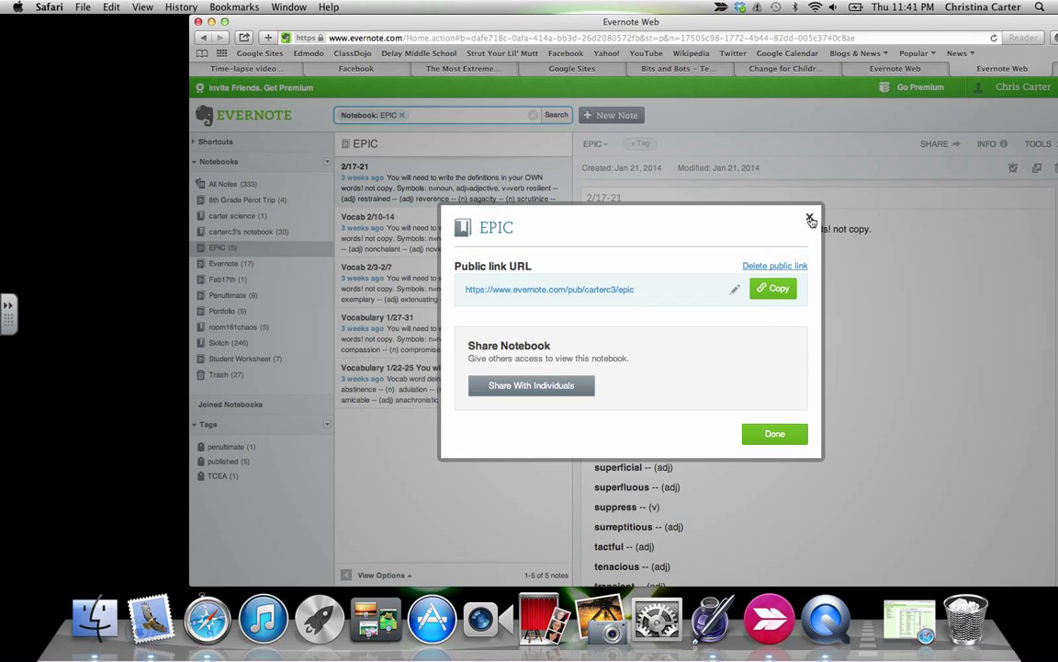
pyautogui.click(809, 217)
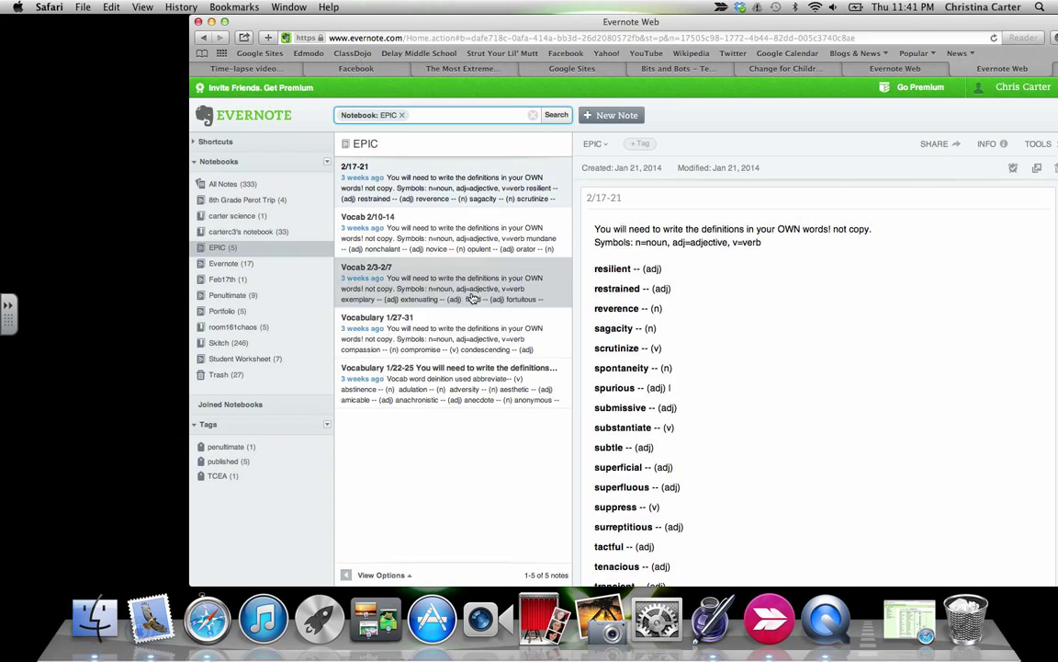
# Open the Feb17th, Evernote and carter science notebooks and view each one's options menu.
pyautogui.click(214, 280)
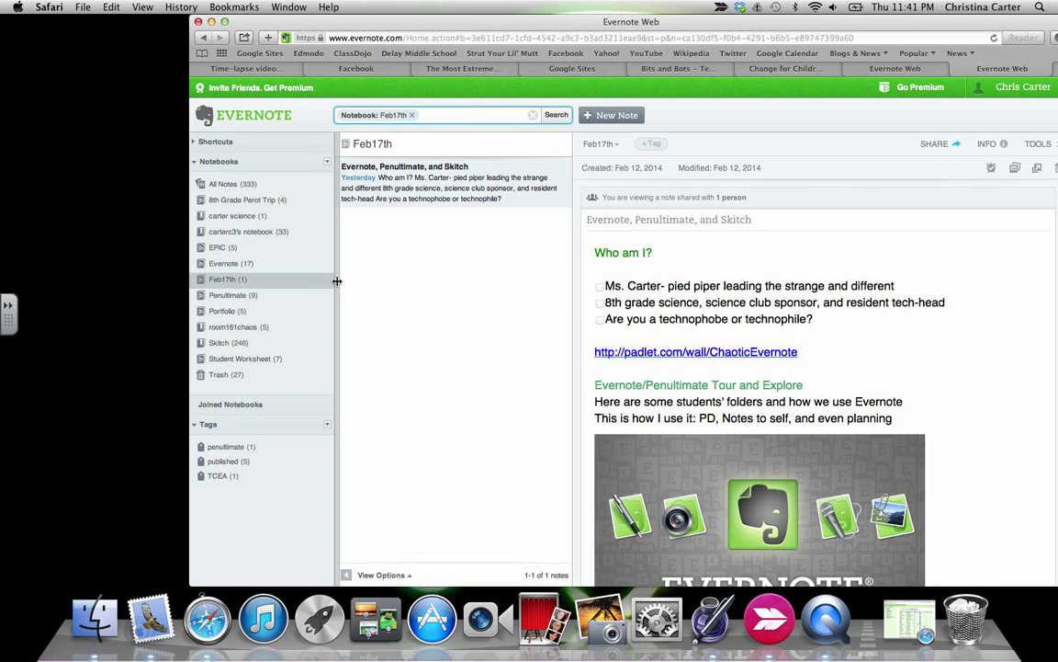
pyautogui.rightClick(326, 282)
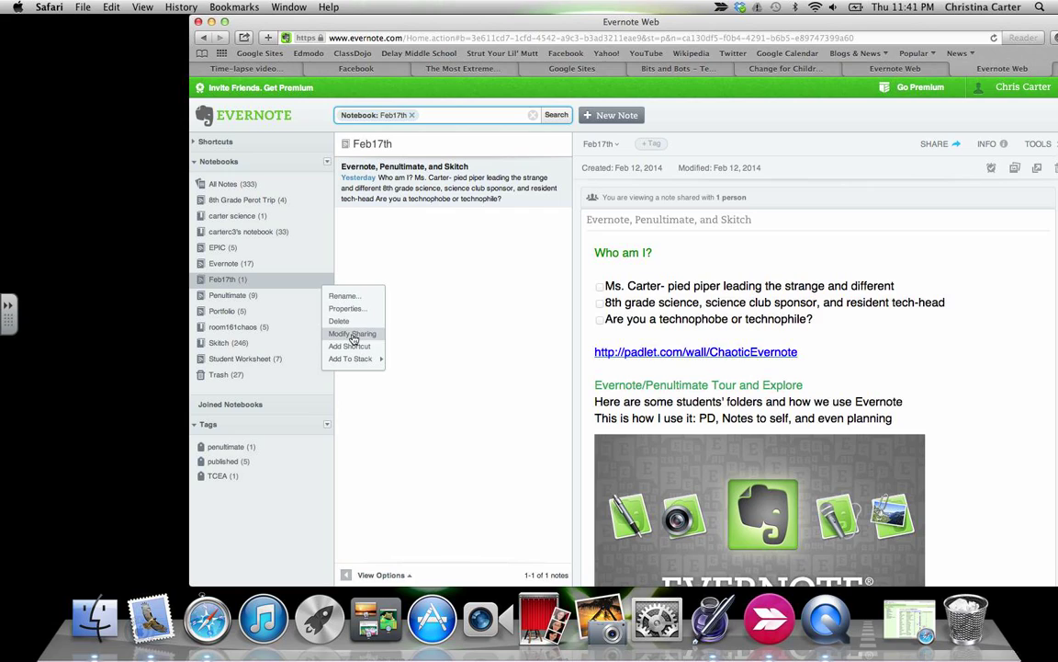
pyautogui.click(294, 264)
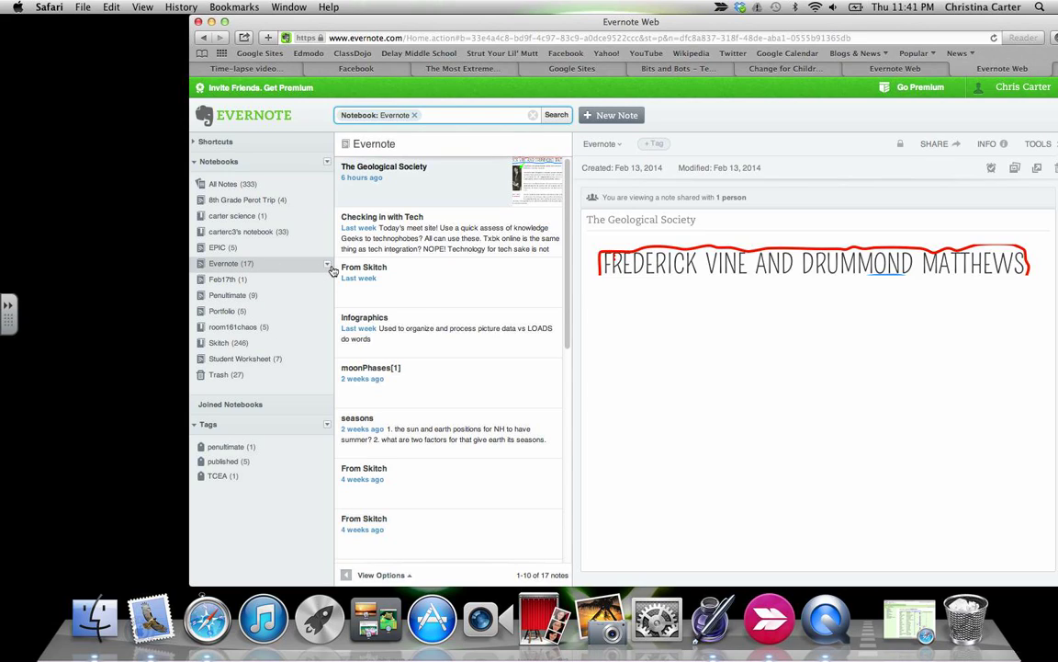
pyautogui.rightClick(330, 268)
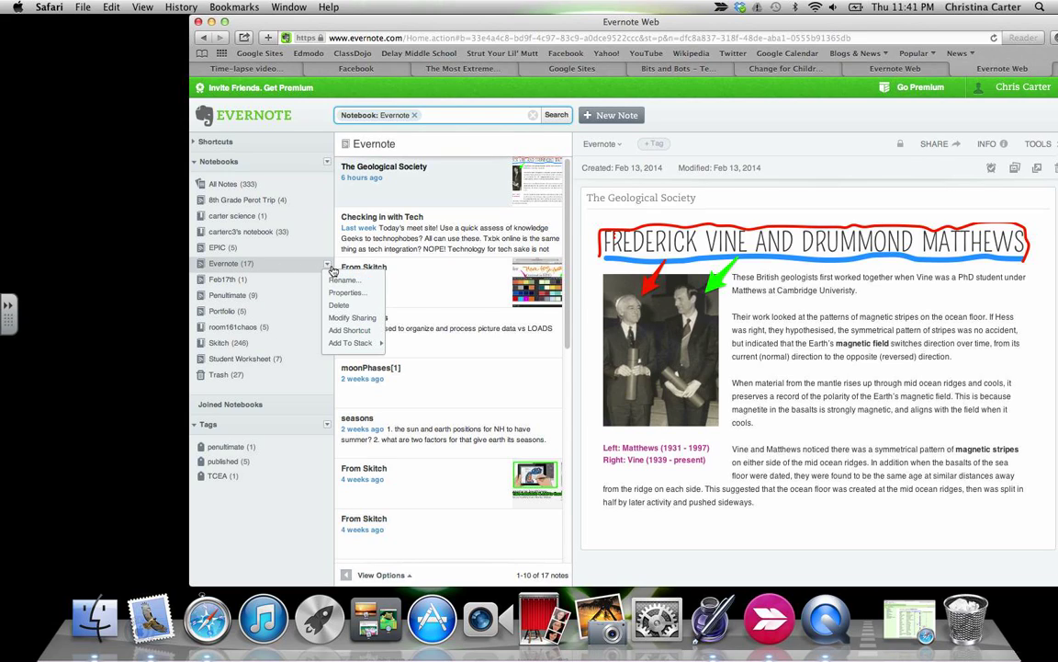
pyautogui.click(246, 222)
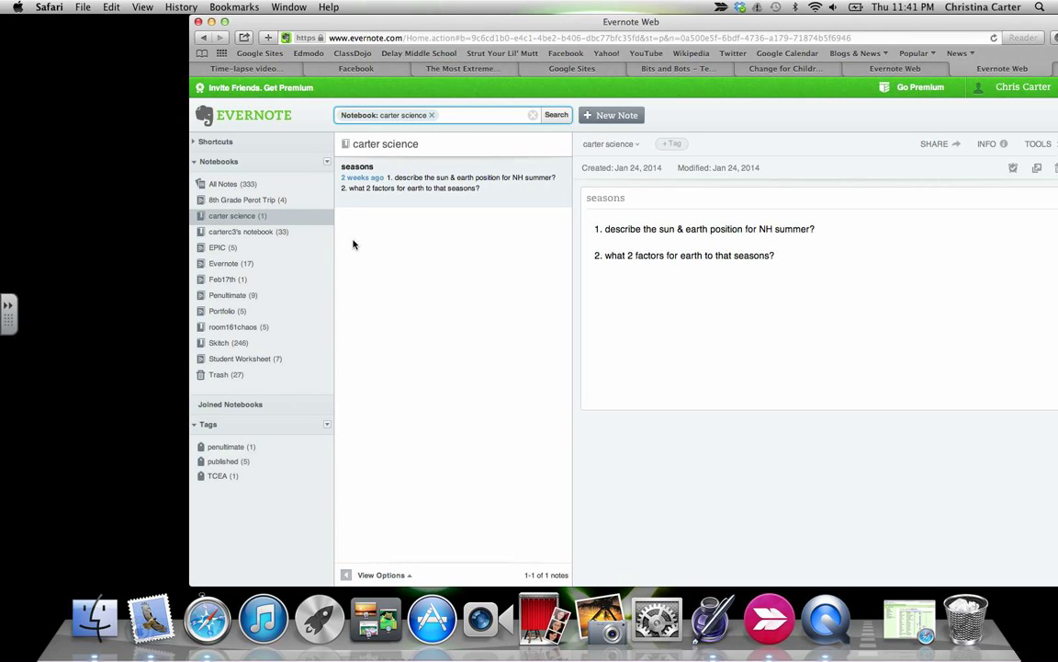
pyautogui.click(328, 203)
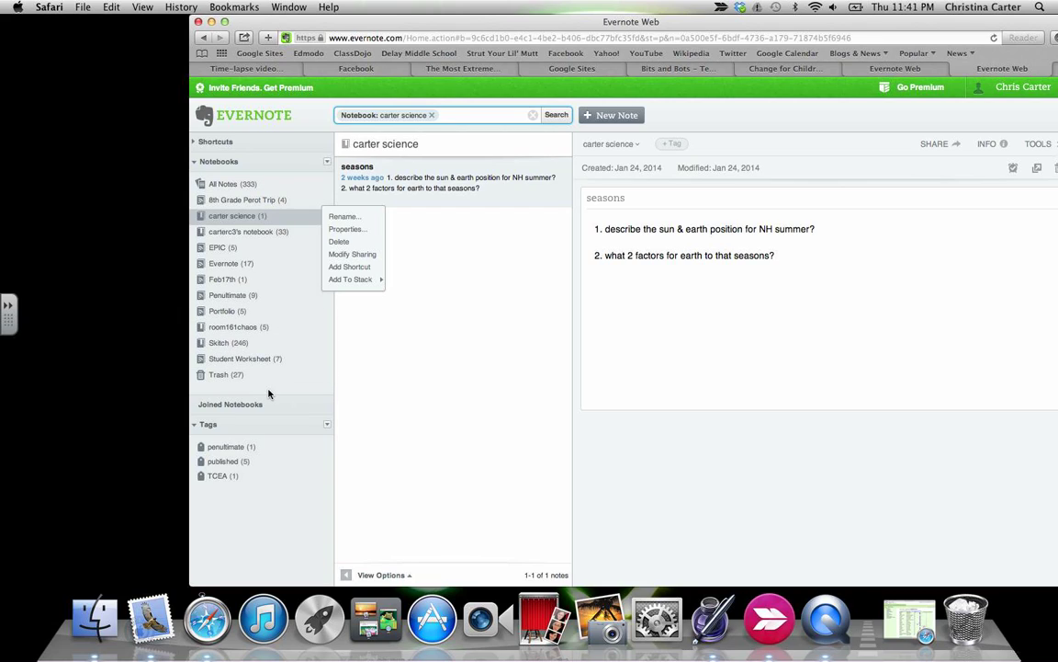
# Log out of the teacher account and sign in with the student's e-mail and password, declining password saving.
pyautogui.click(1016, 87)
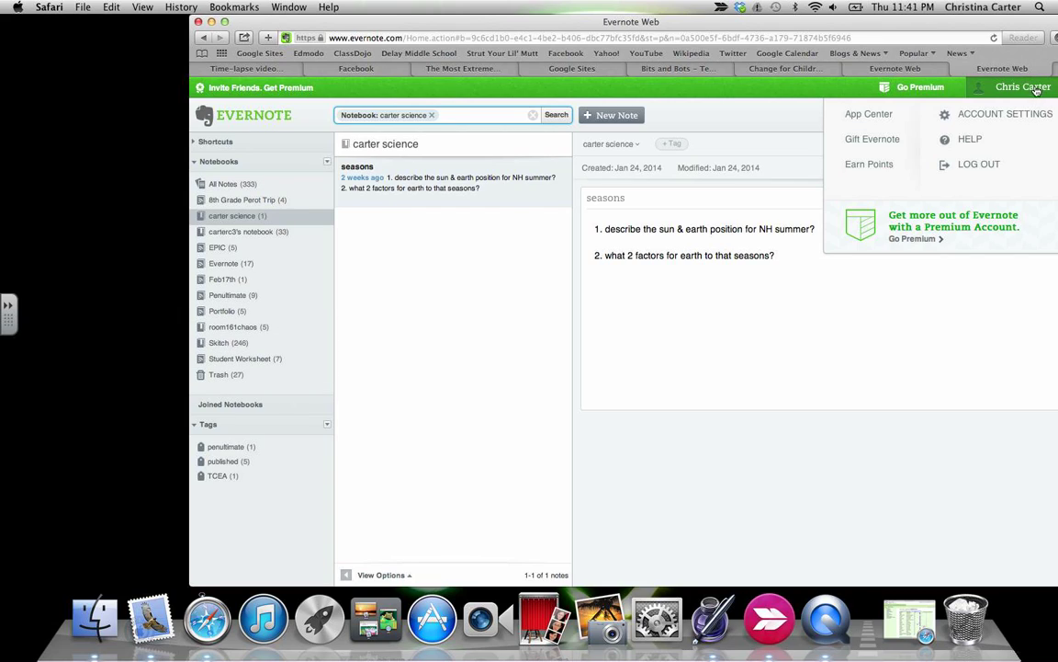
pyautogui.click(983, 165)
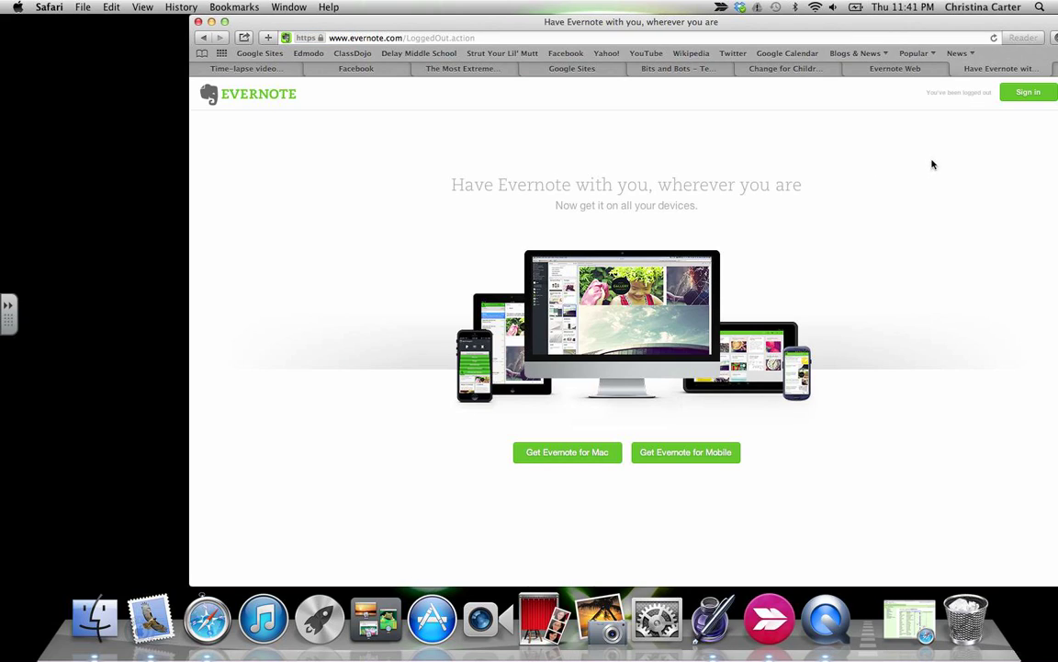
pyautogui.click(1022, 94)
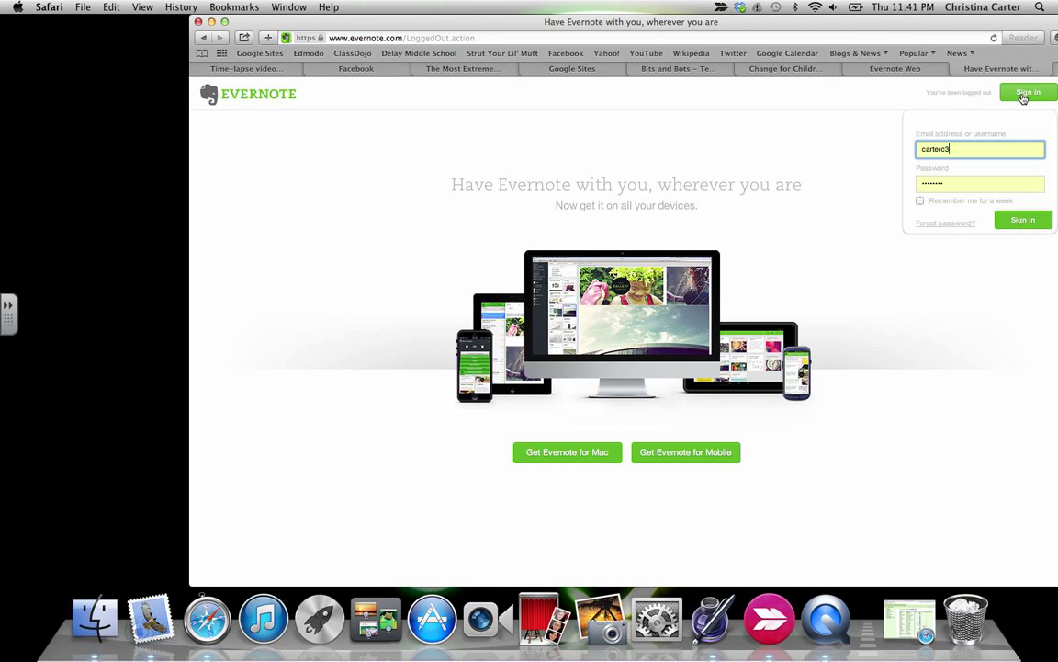
pyautogui.doubleClick(926, 150)
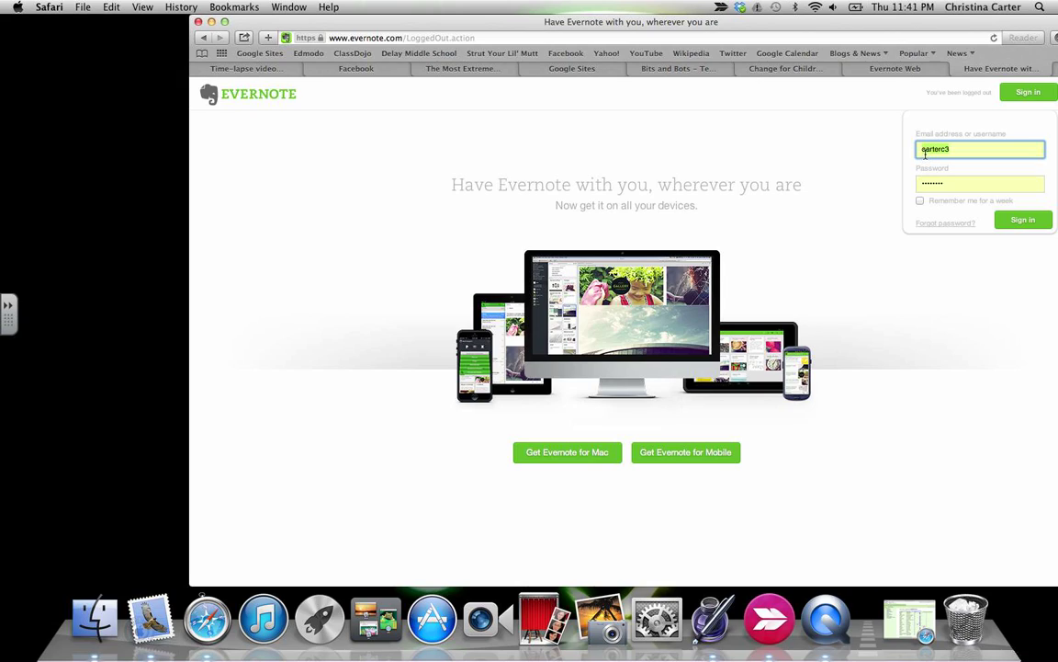
pyautogui.press('Tab')
pyautogui.press('BackSpace')
pyautogui.press('Return')
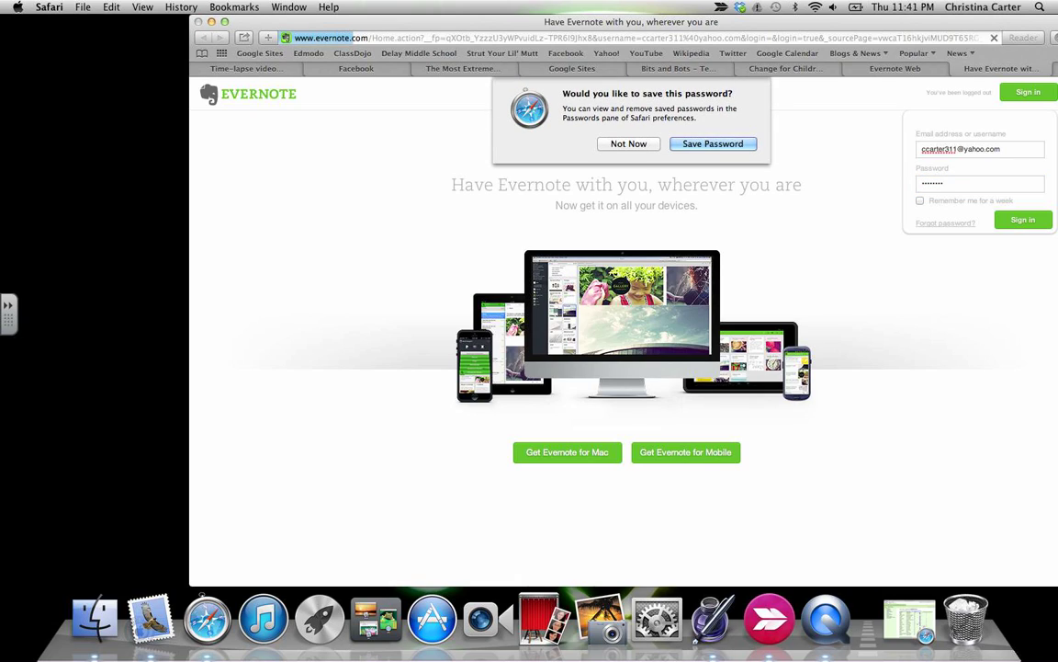
pyautogui.click(615, 149)
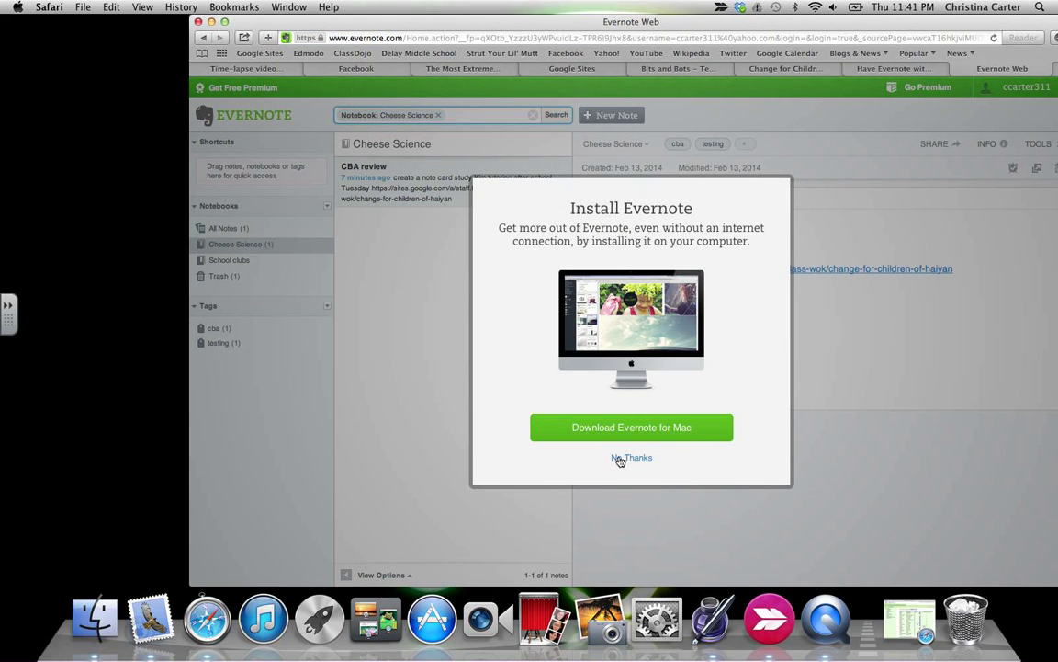
# Decline the desktop-app install offer and enter a school e-mail address in the sign-in form.
pyautogui.click(630, 457)
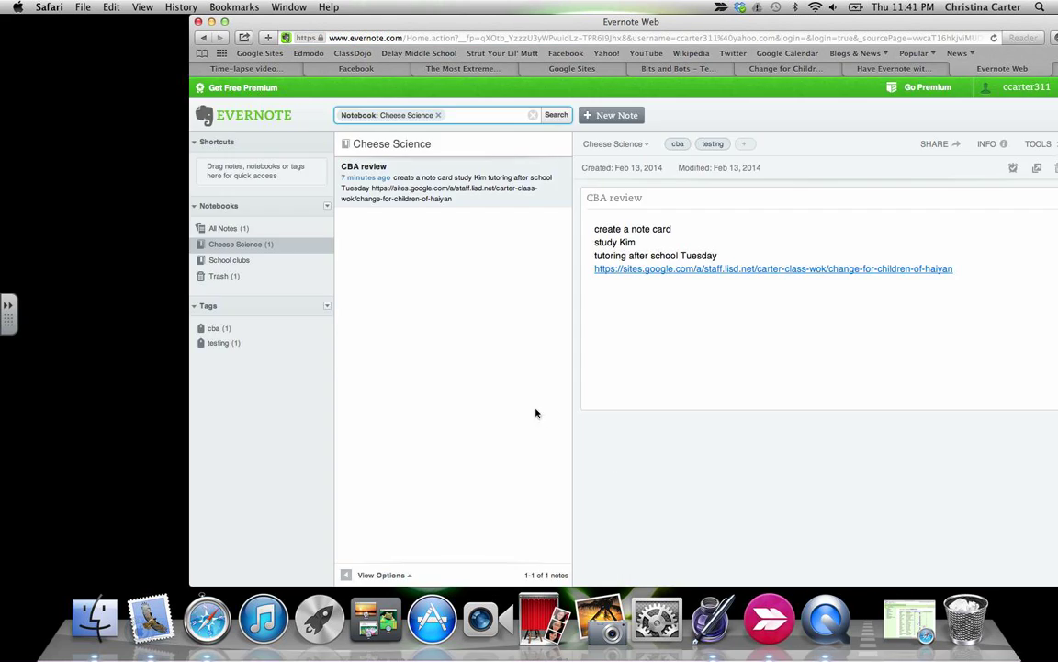
pyautogui.click(328, 243)
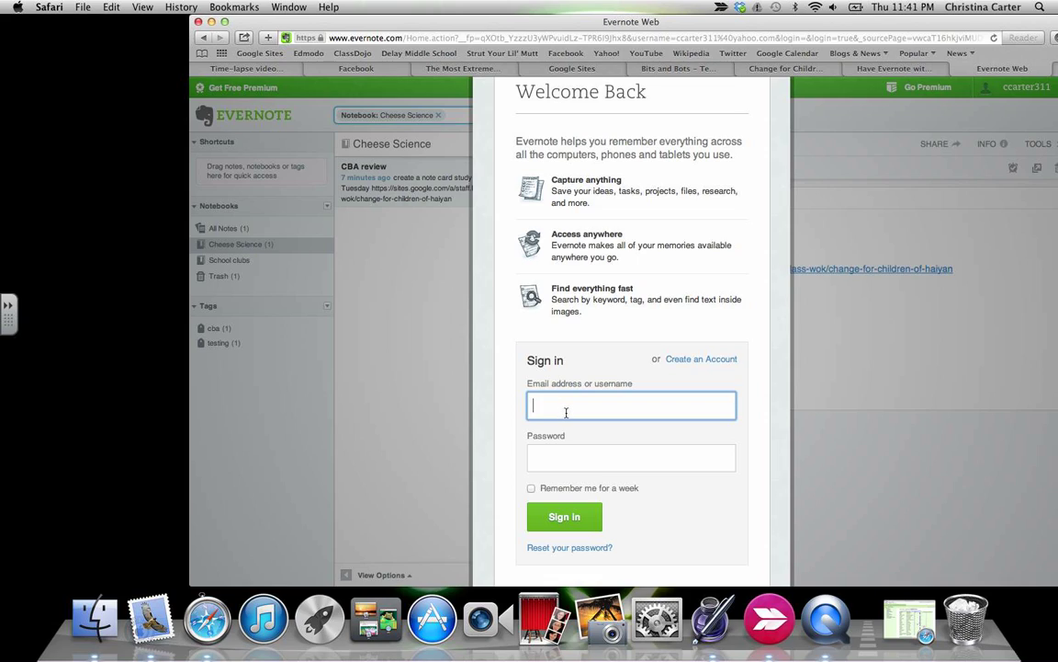
pyautogui.click(686, 469)
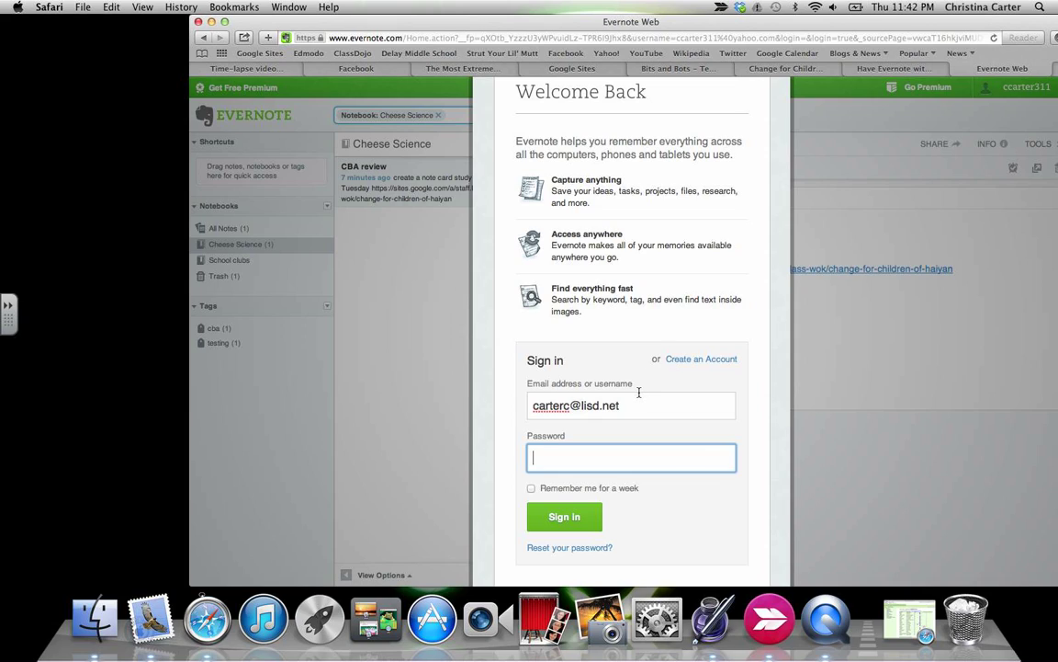
# Replace that e-mail with the student's personal address, fill in the password and submit.
pyautogui.moveTo(621, 405); pyautogui.dragTo(531, 405)
pyautogui.click(632, 458)
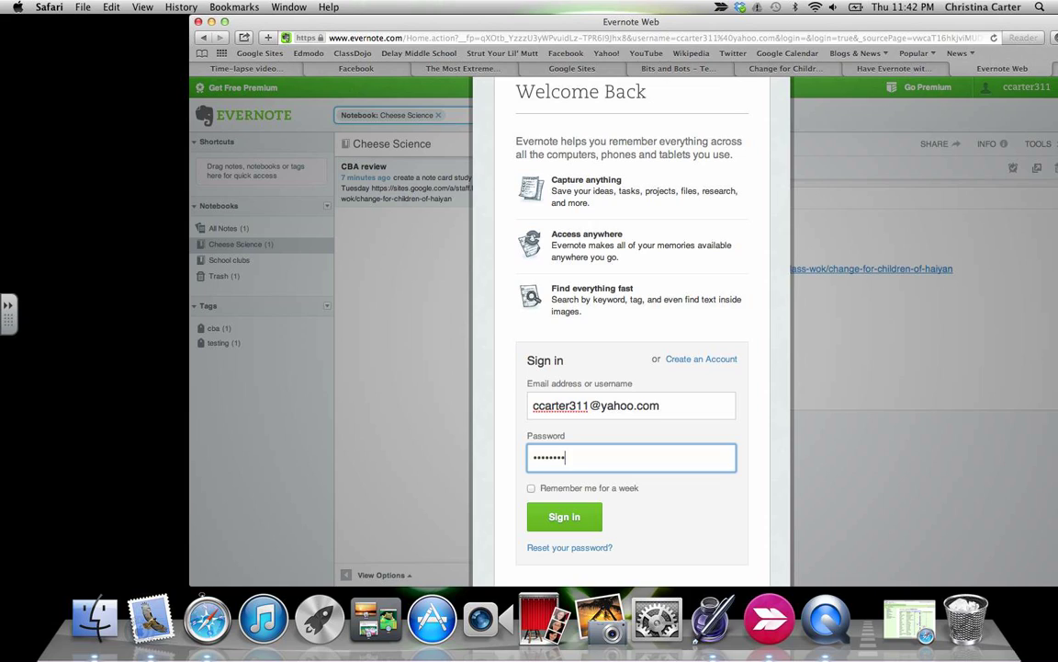
pyautogui.press('Return')
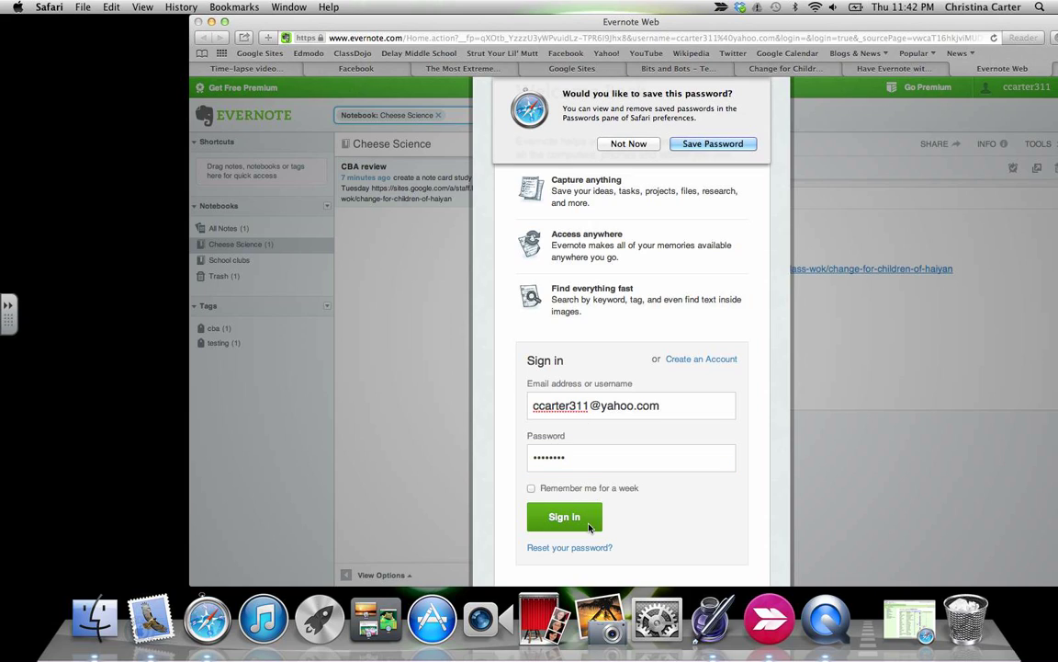
# Decline saving the password, then share Cheese Science with the teacher's school e-mail at Modify notes.
pyautogui.click(630, 145)
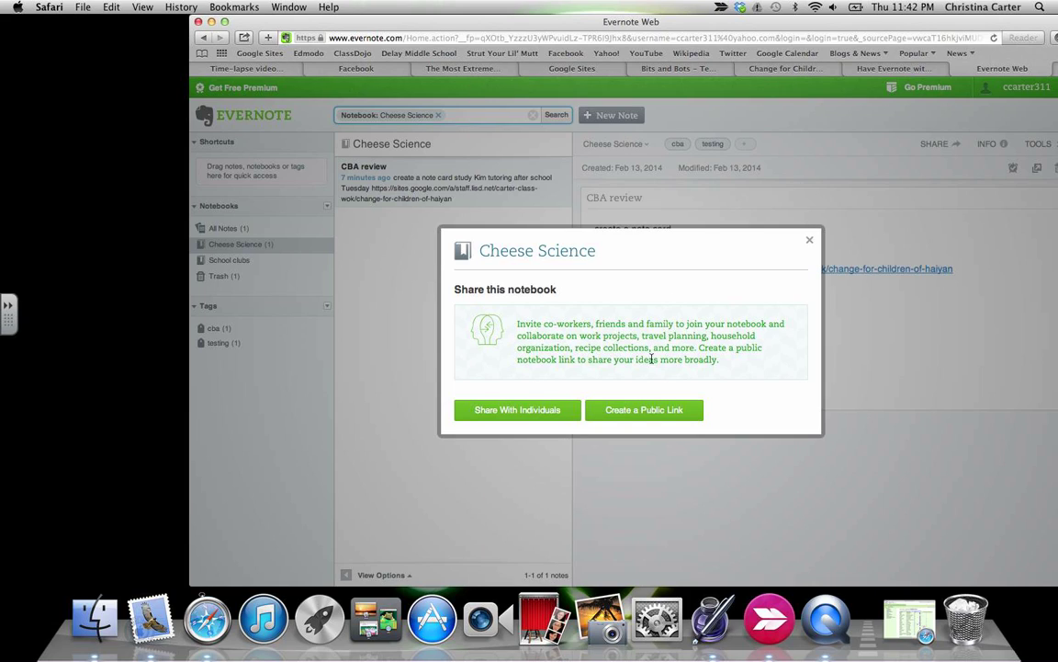
pyautogui.click(560, 404)
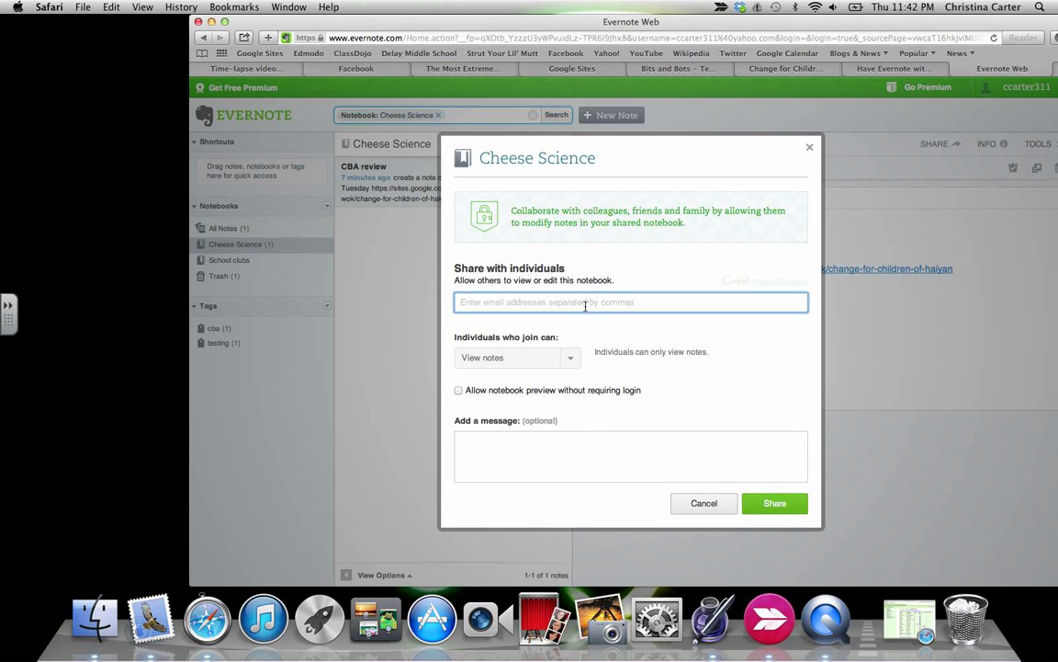
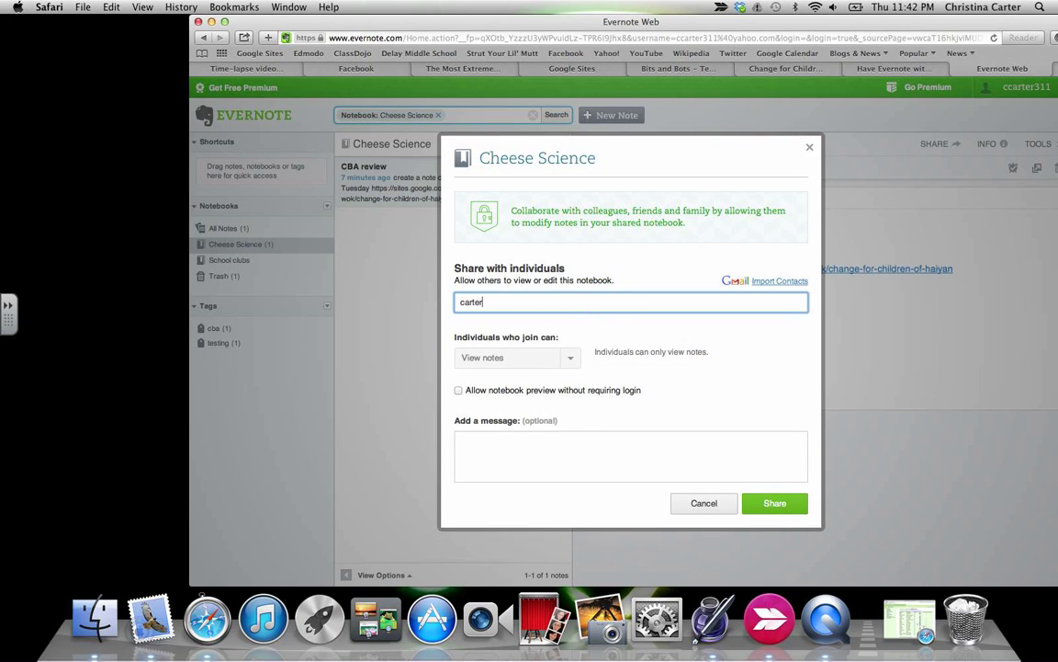
pyautogui.click(562, 359)
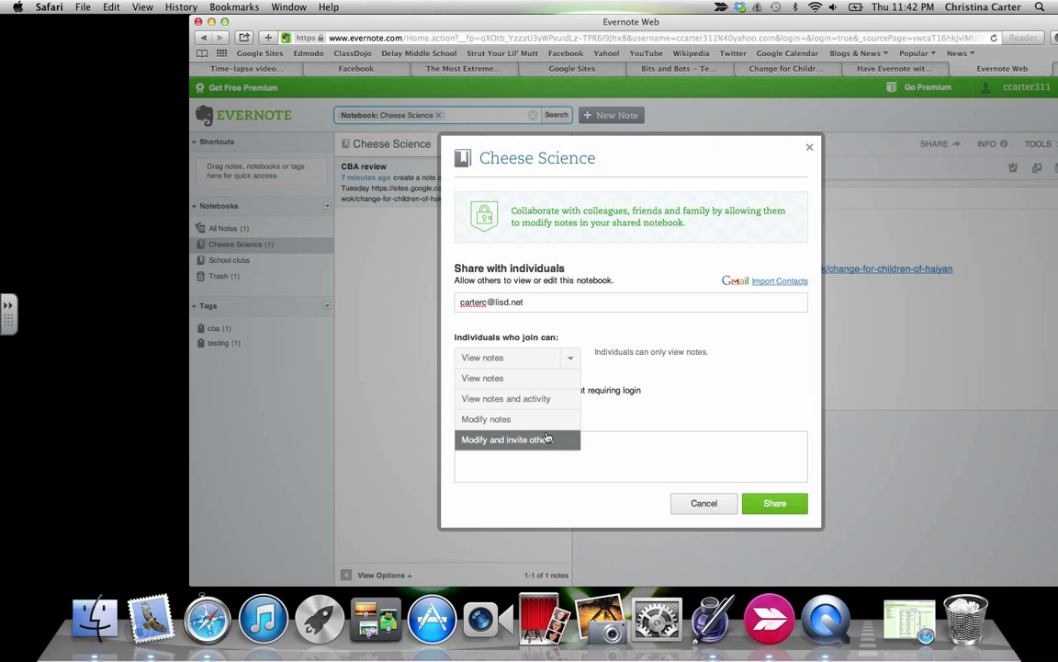
pyautogui.click(487, 422)
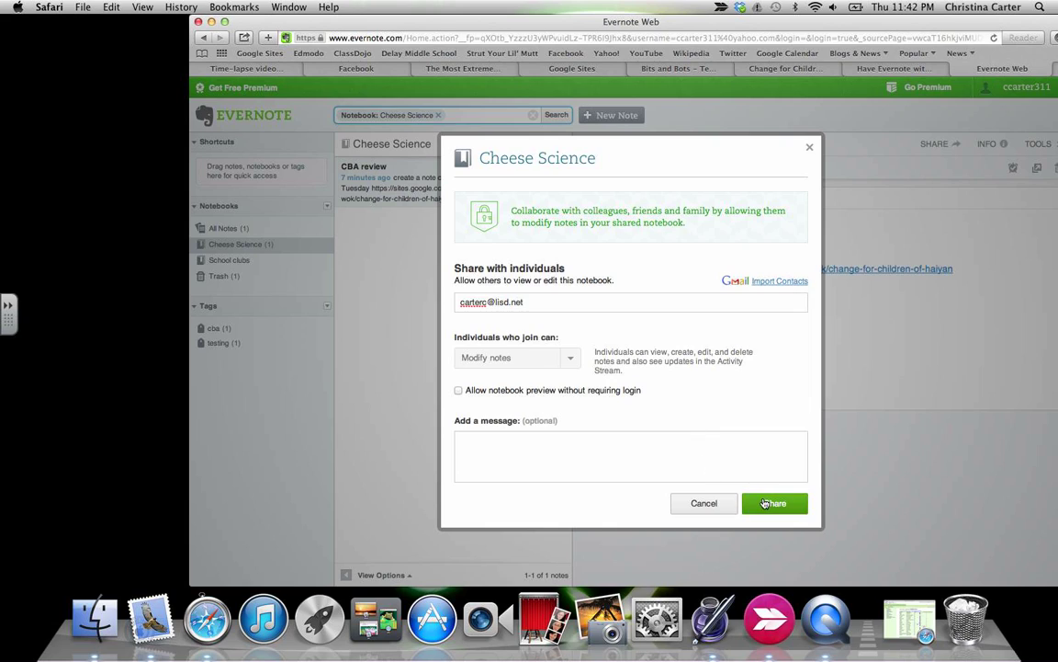
pyautogui.click(684, 504)
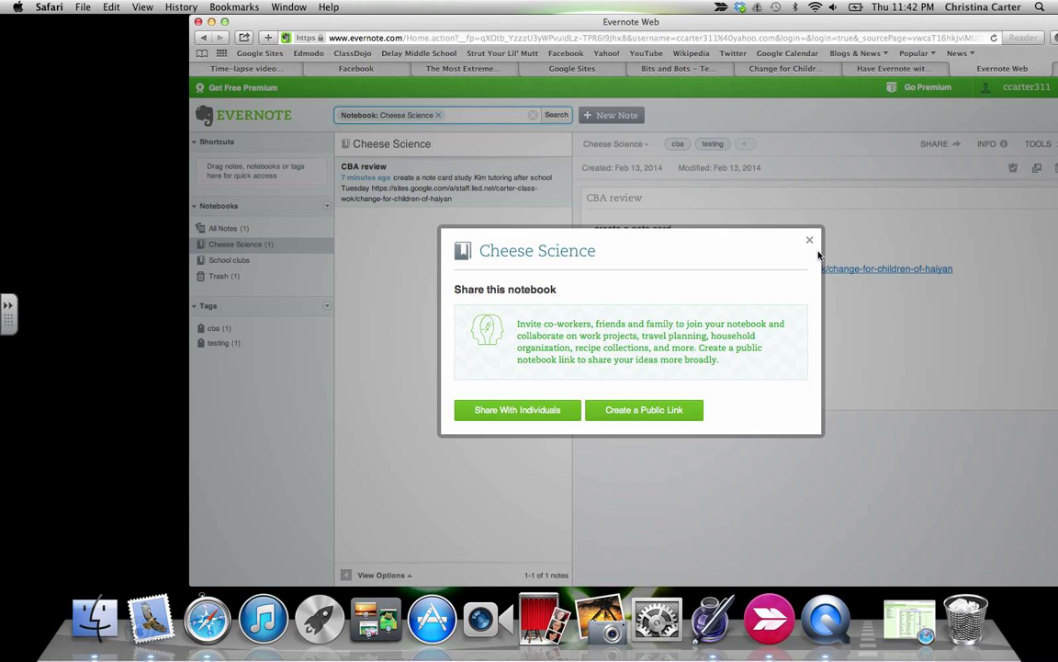
pyautogui.click(810, 241)
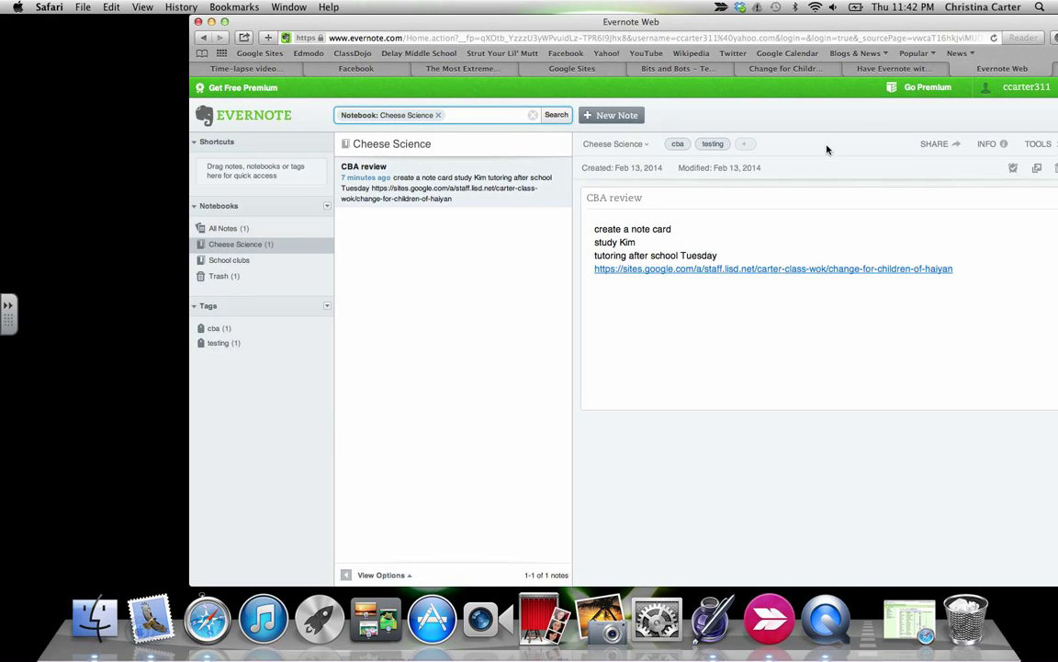
# Close the Evernote Web page and sign back in to the teacher's account.
pyautogui.click(956, 68)
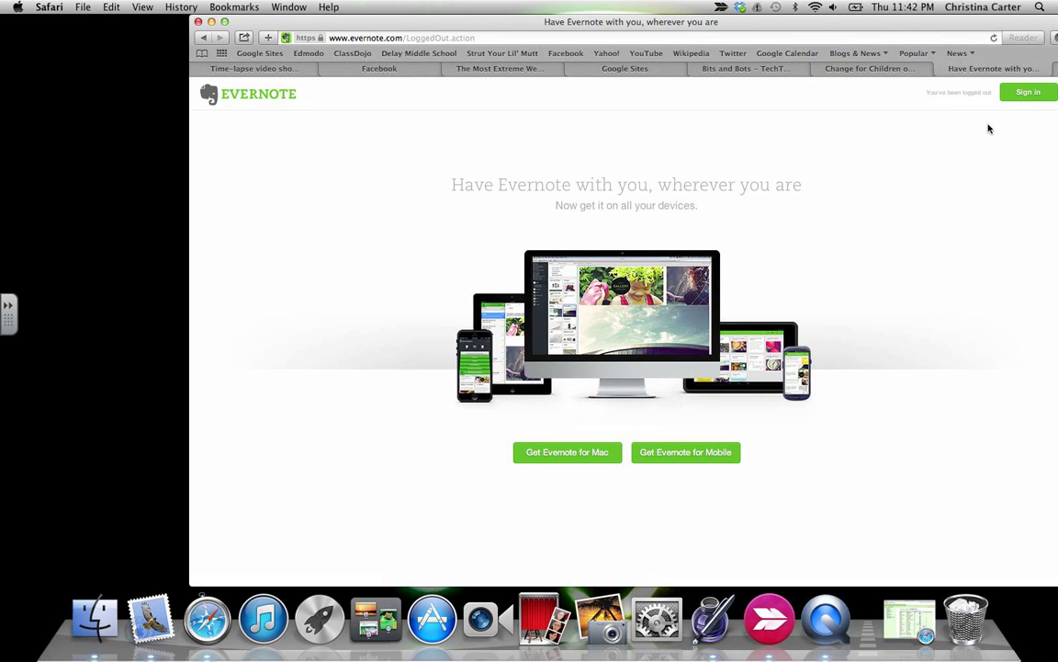
pyautogui.click(1026, 92)
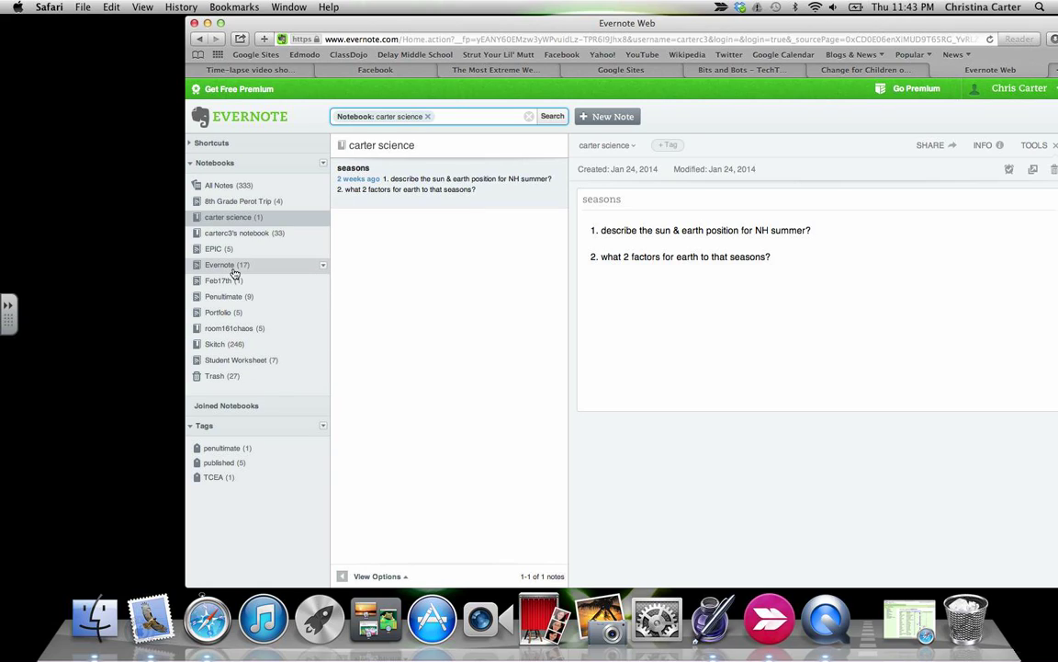
# Drop the carter science notebook filter and search all notes for 'moon'.
pyautogui.click(496, 117)
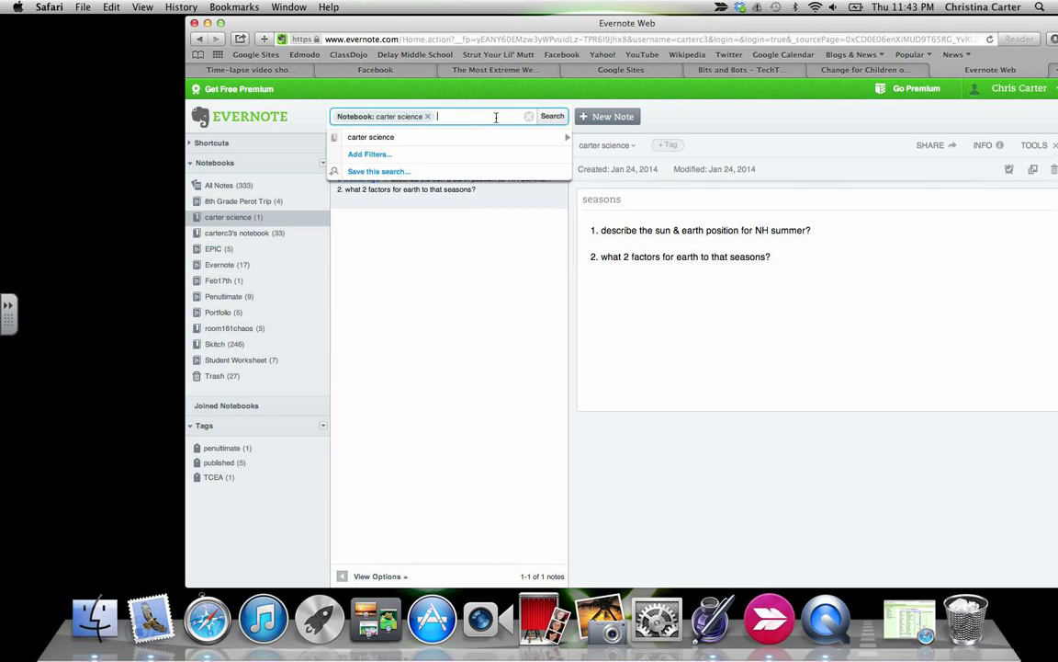
pyautogui.click(428, 117)
pyautogui.write('moon')
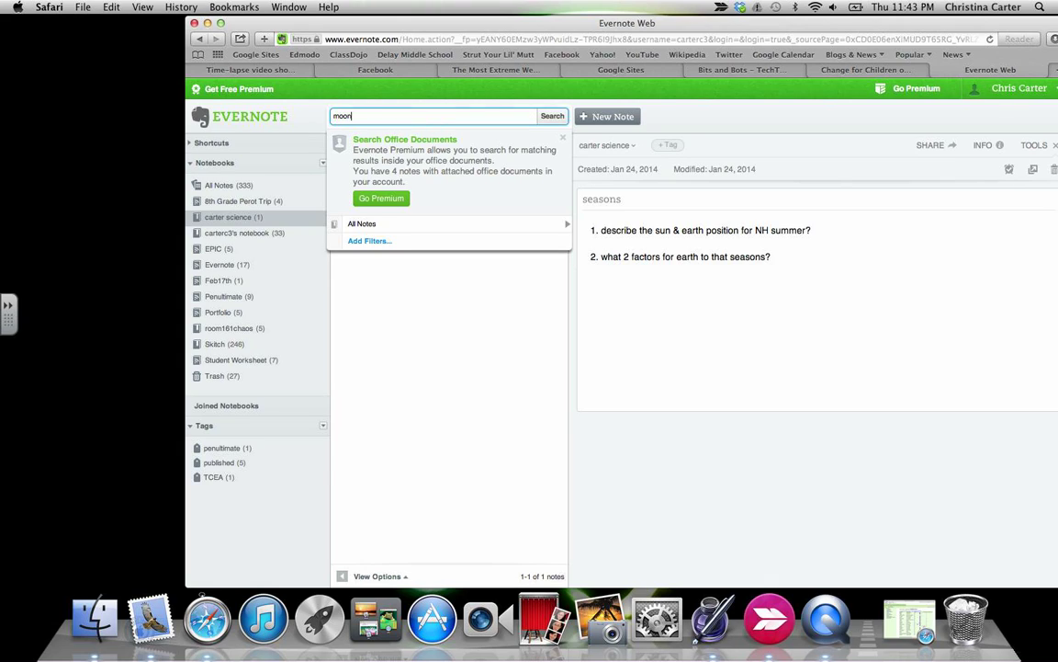
pyautogui.press('Return')
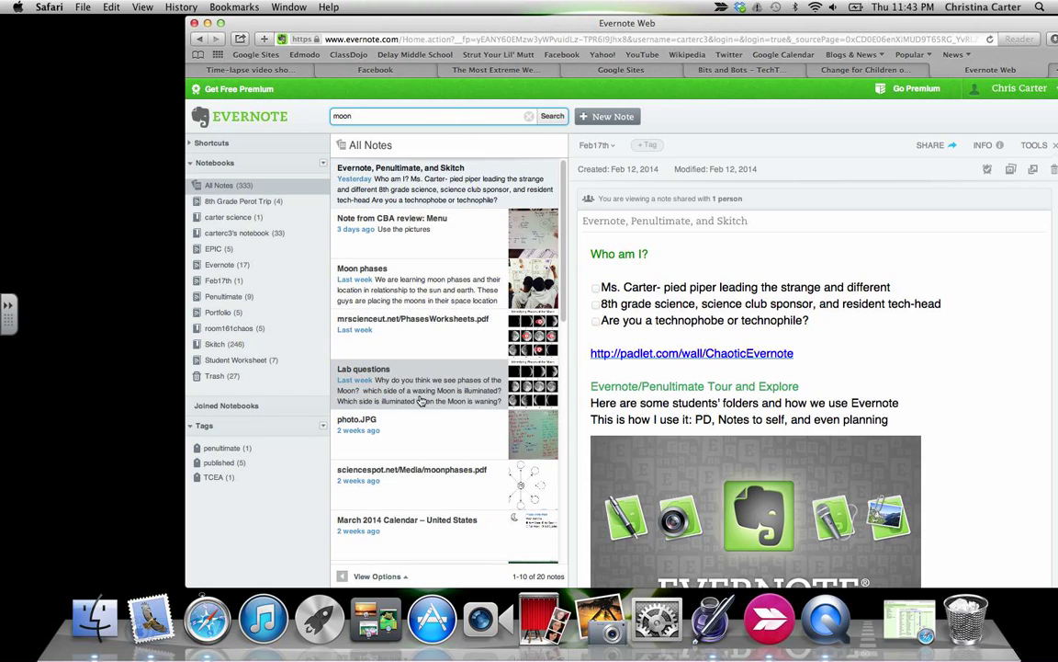
pyautogui.scroll(-10, 428, 404)
pyautogui.scroll(-8, 428, 447)
pyautogui.scroll(12, 429, 446)
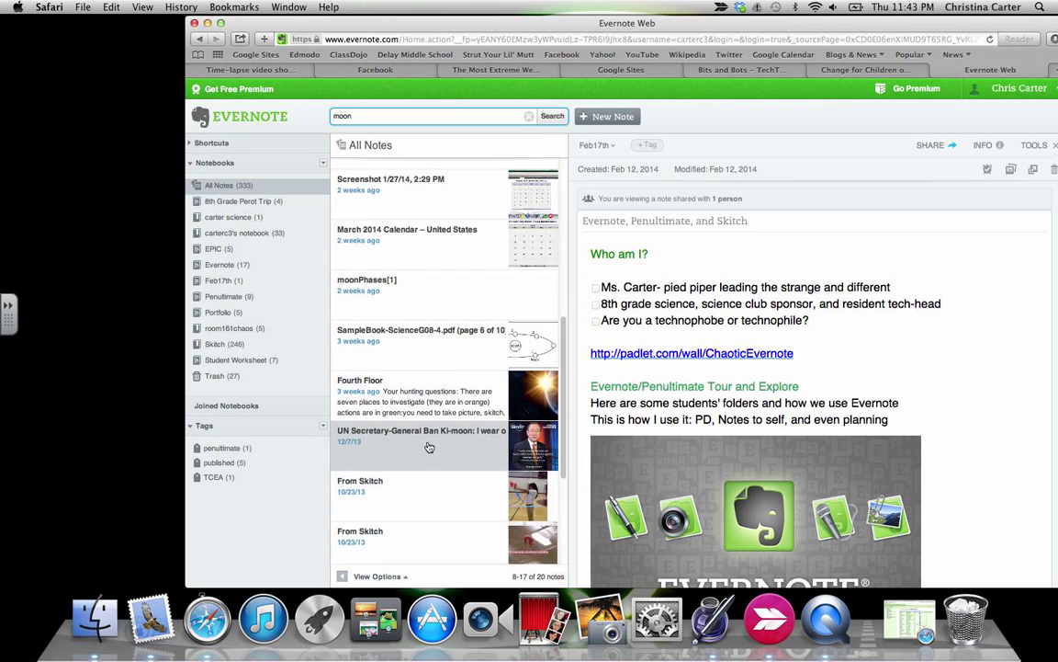
pyautogui.scroll(3, 387, 198)
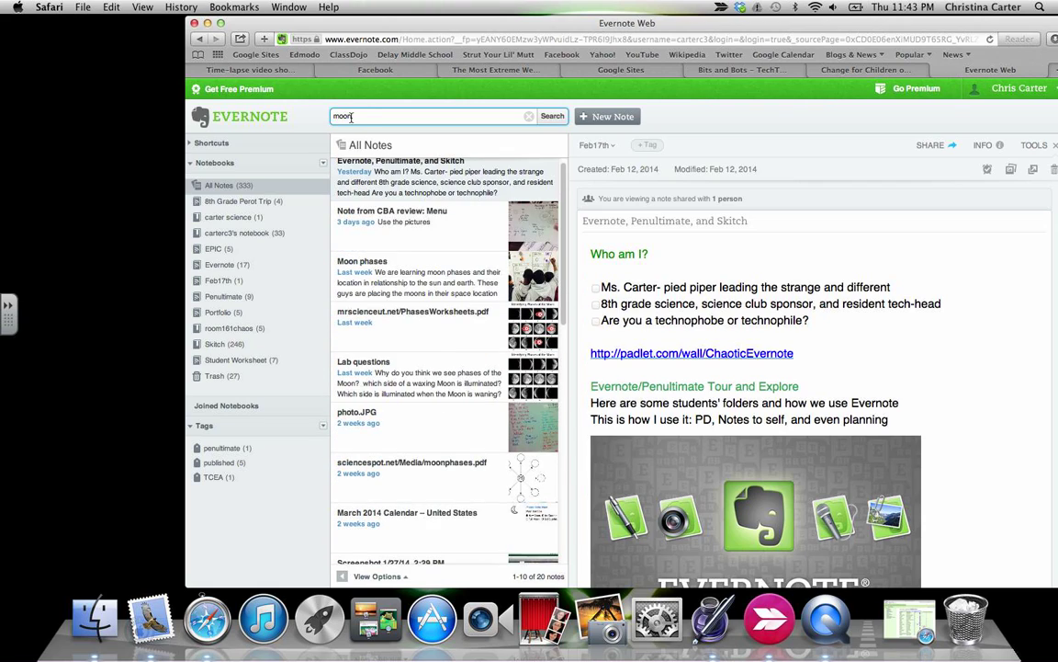
# Replace the search term with 'TCEA' to list the five TCEA notes.
pyautogui.click(350, 117)
pyautogui.write('TCEA')
pyautogui.press('Return')
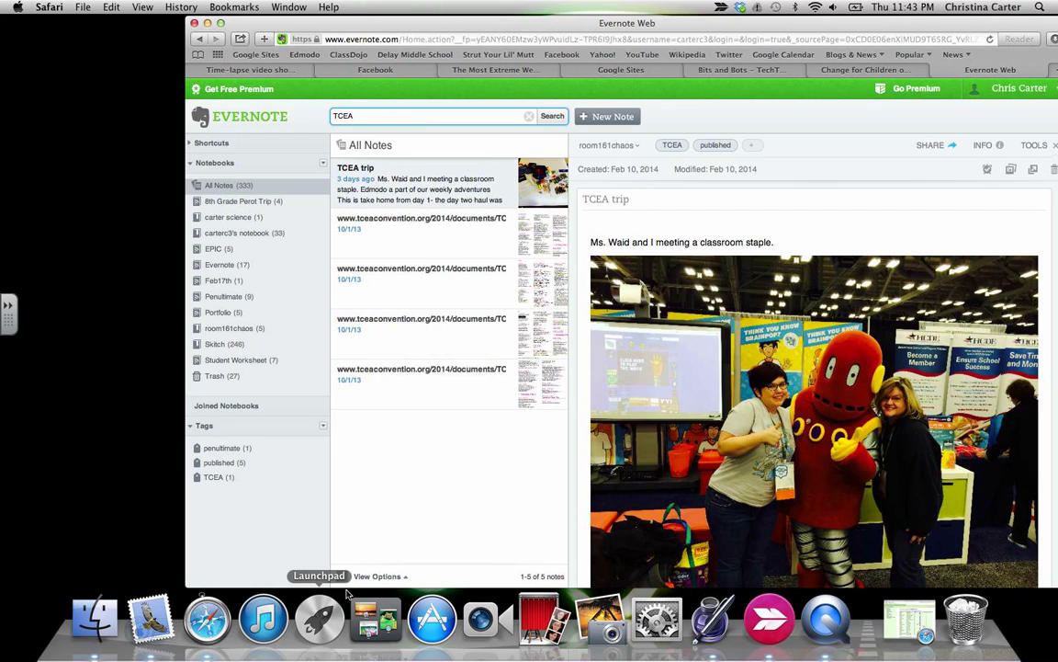
# Launch the Evernote desktop app from Launchpad and minimize the Safari Evernote Web window.
pyautogui.click(321, 618)
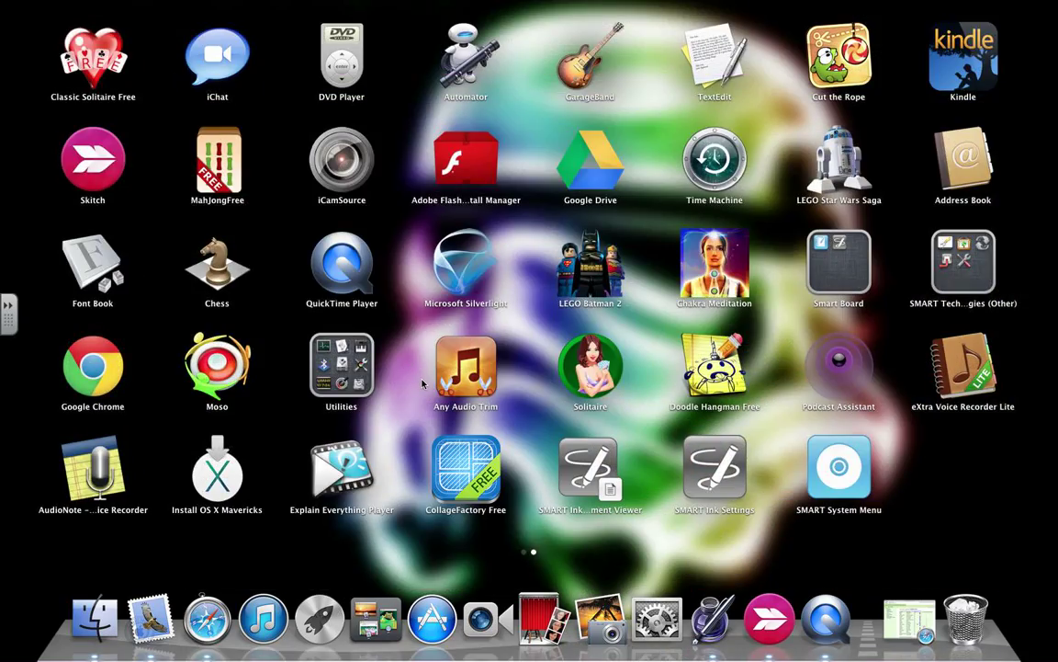
pyautogui.hscroll(-3, 423, 385)
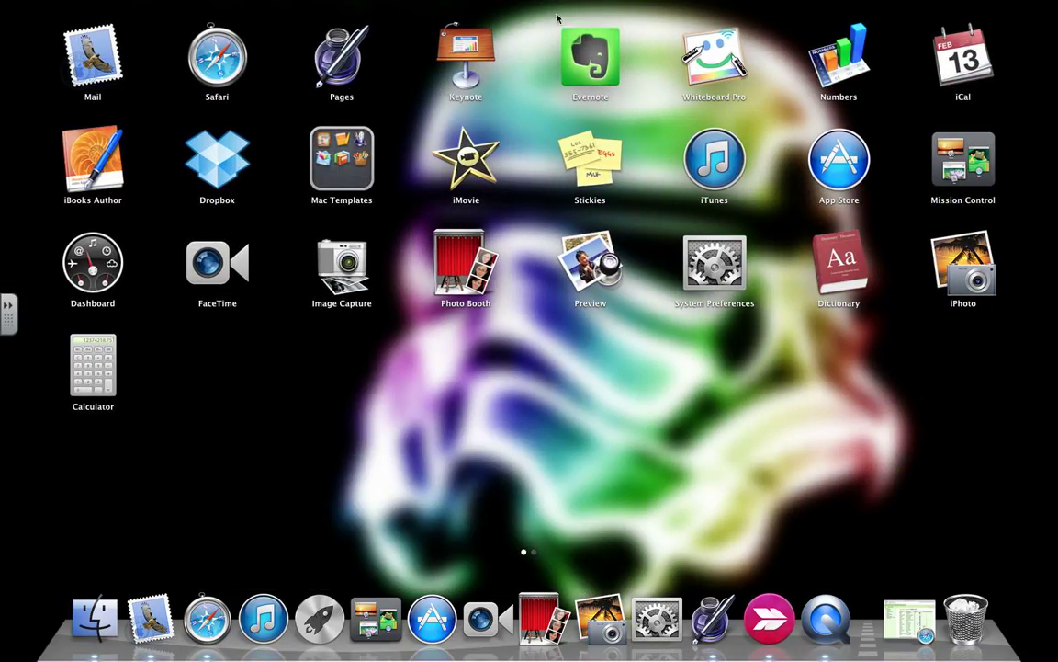
pyautogui.click(566, 36)
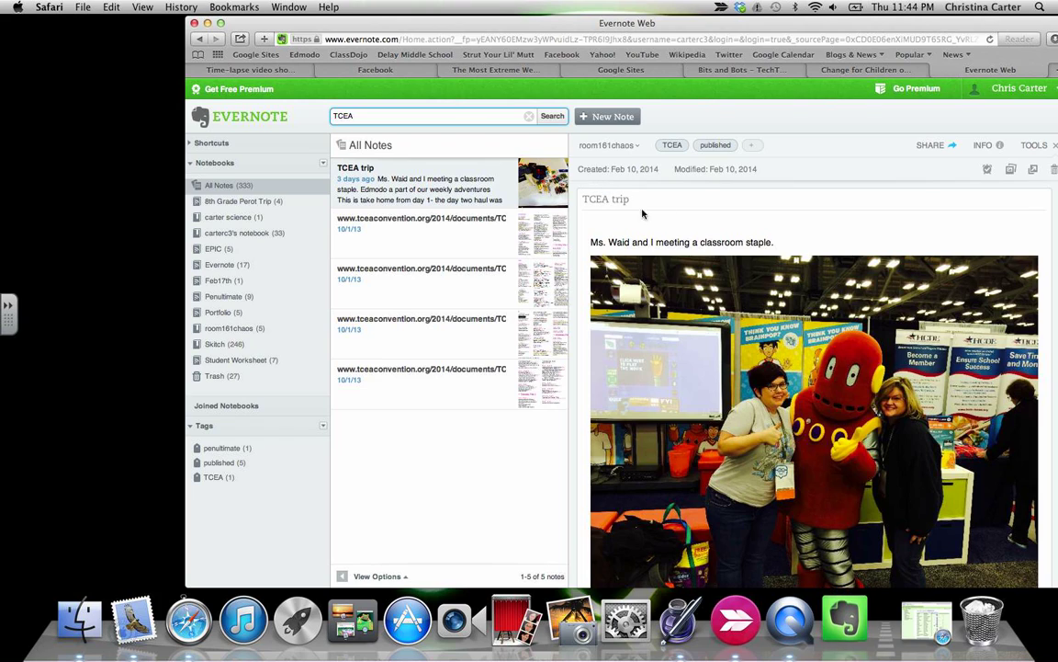
pyautogui.click(209, 23)
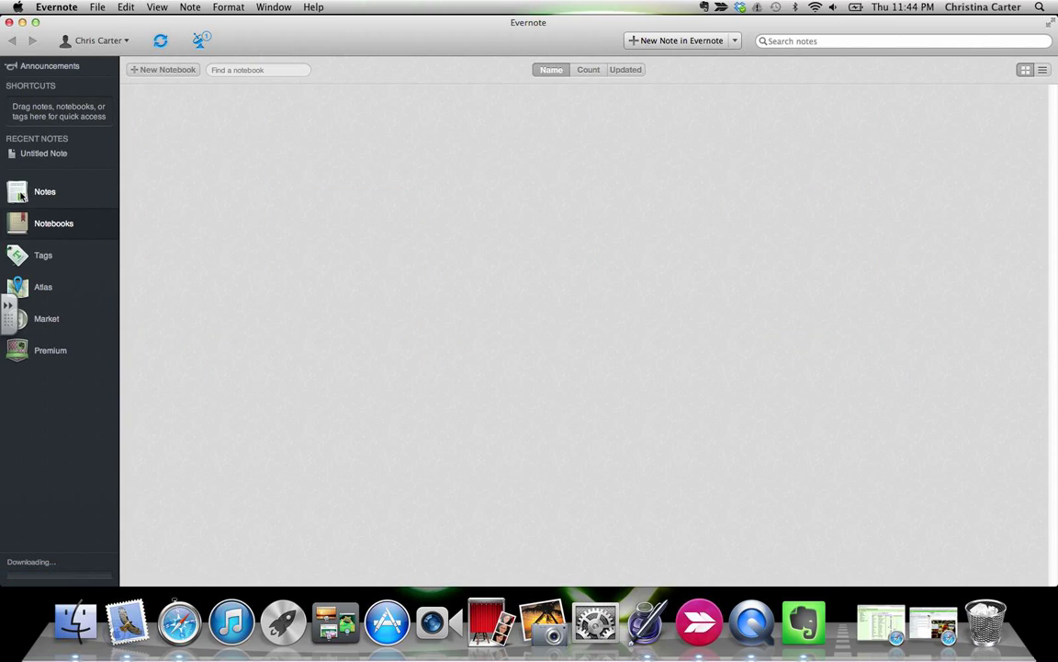
# Open the 33-note default notebook from the Notebooks grid, passing over carter science.
pyautogui.click(27, 196)
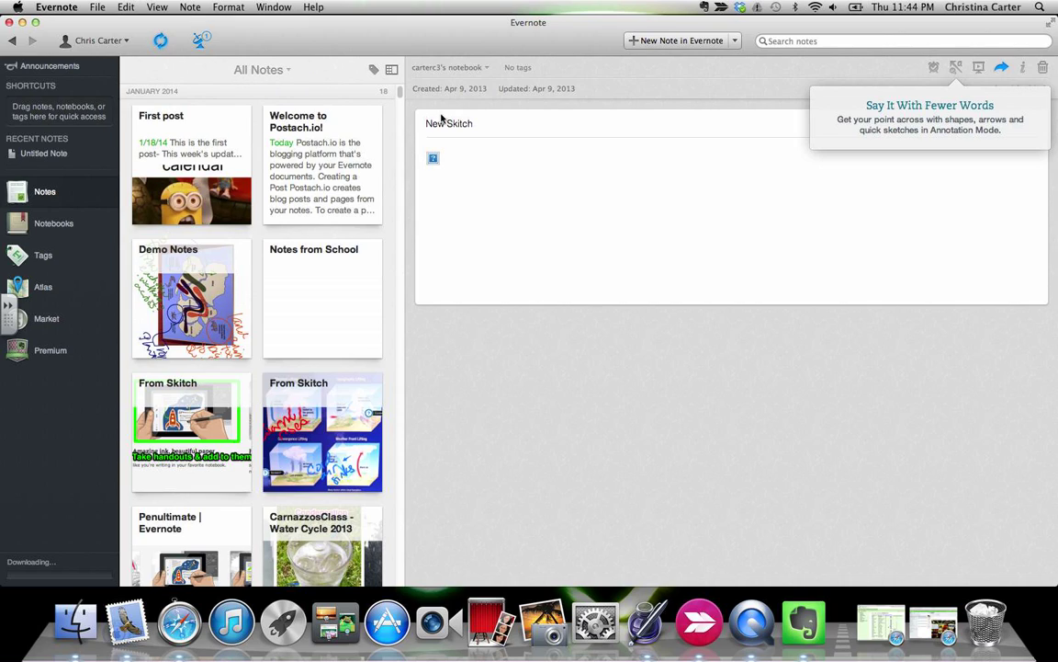
pyautogui.click(55, 225)
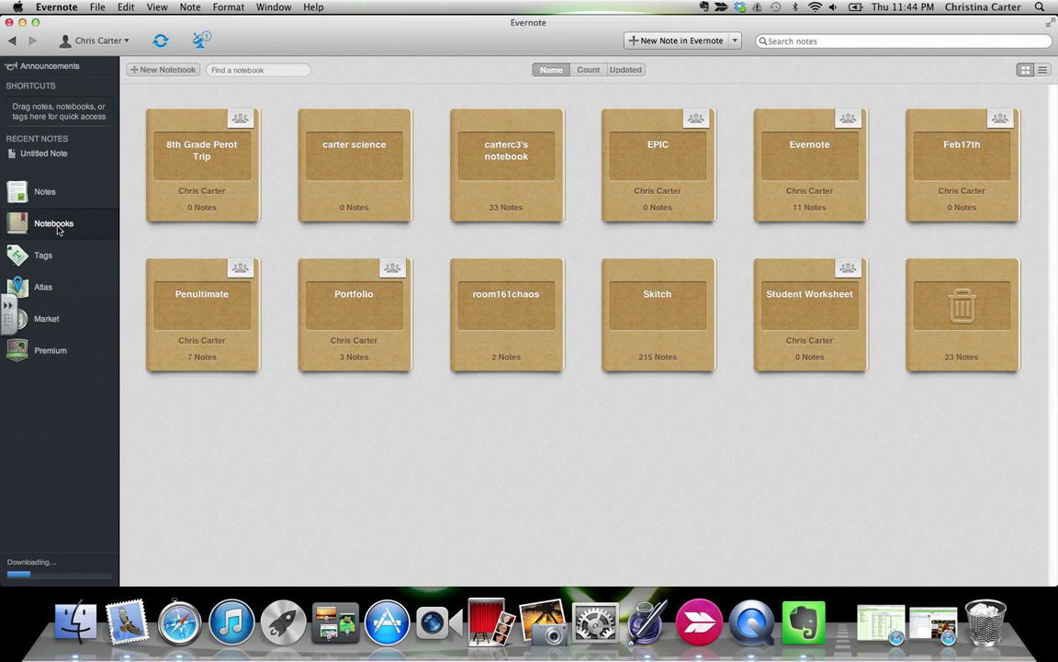
pyautogui.click(306, 188)
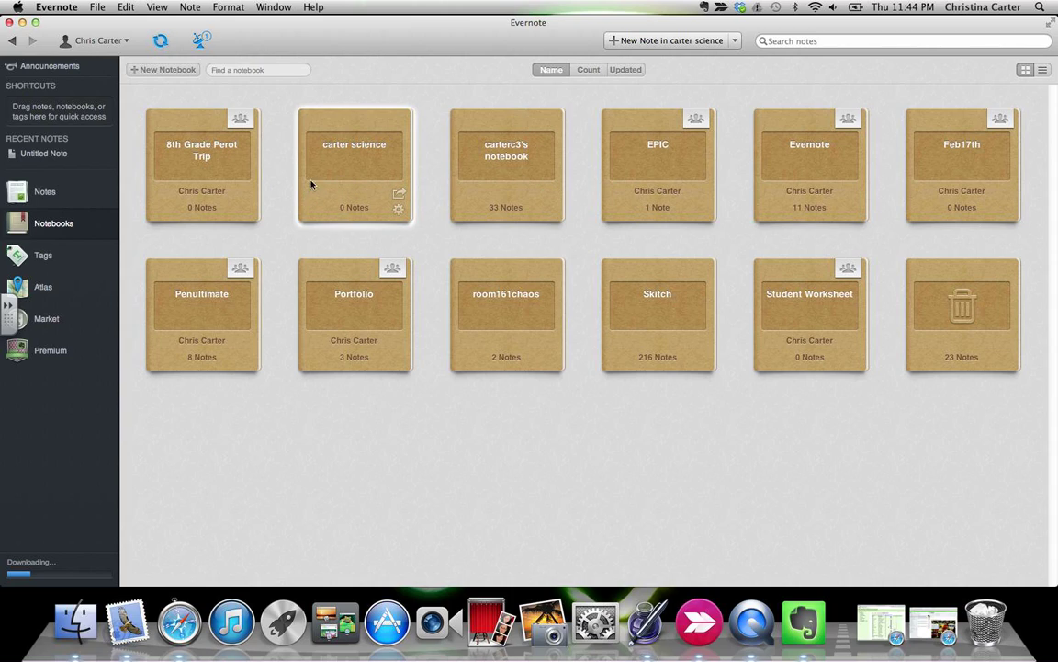
pyautogui.click(500, 199)
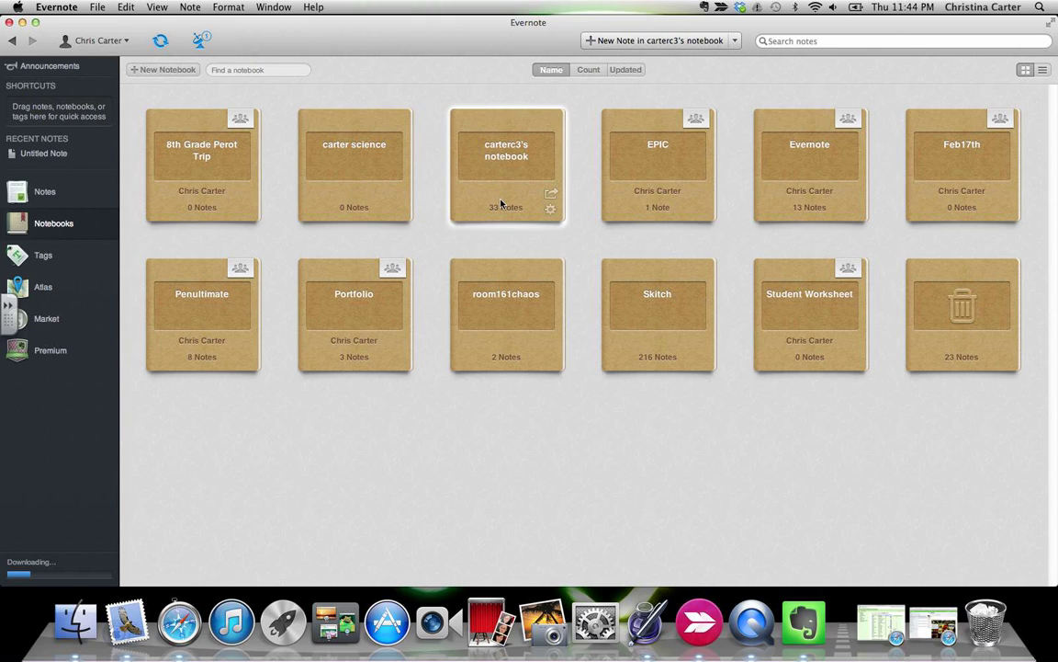
pyautogui.doubleClick(500, 200)
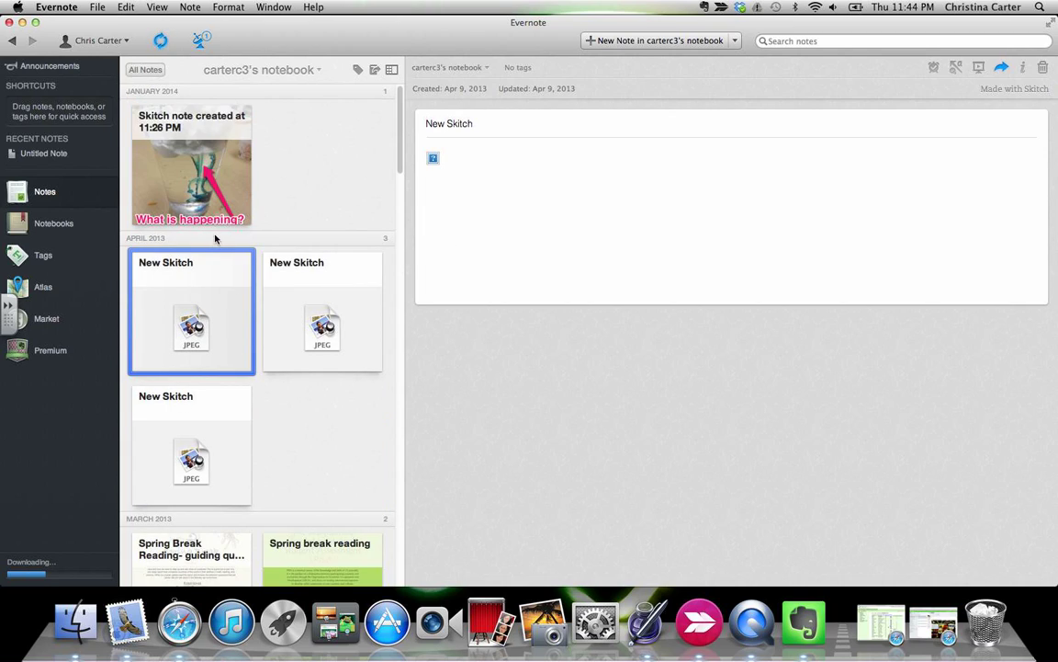
# Open the 'Skitch note created at 11:26 PM' showing the cup photo captioned 'What is happening?'.
pyautogui.click(207, 199)
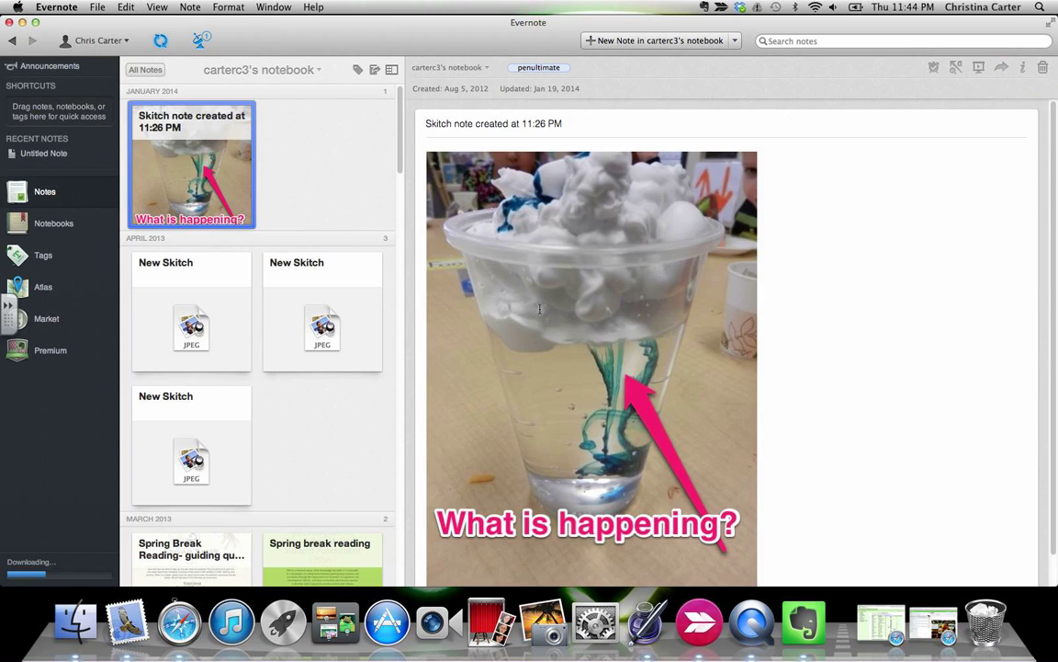
pyautogui.scroll(-2, 781, 392)
pyautogui.scroll(-10, 290, 468)
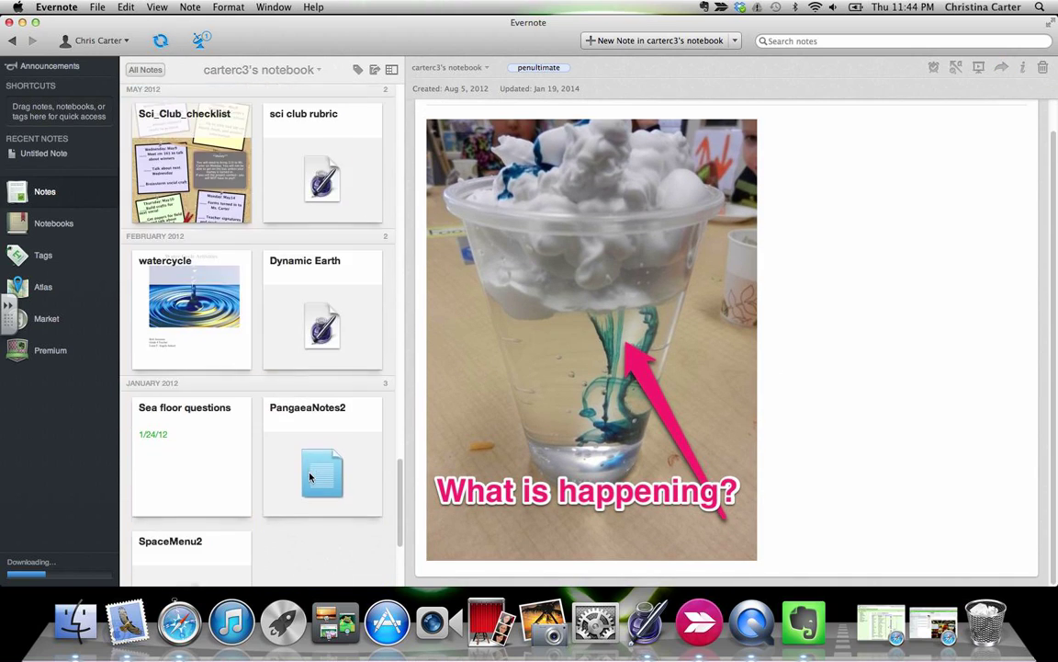
pyautogui.scroll(-10, 309, 476)
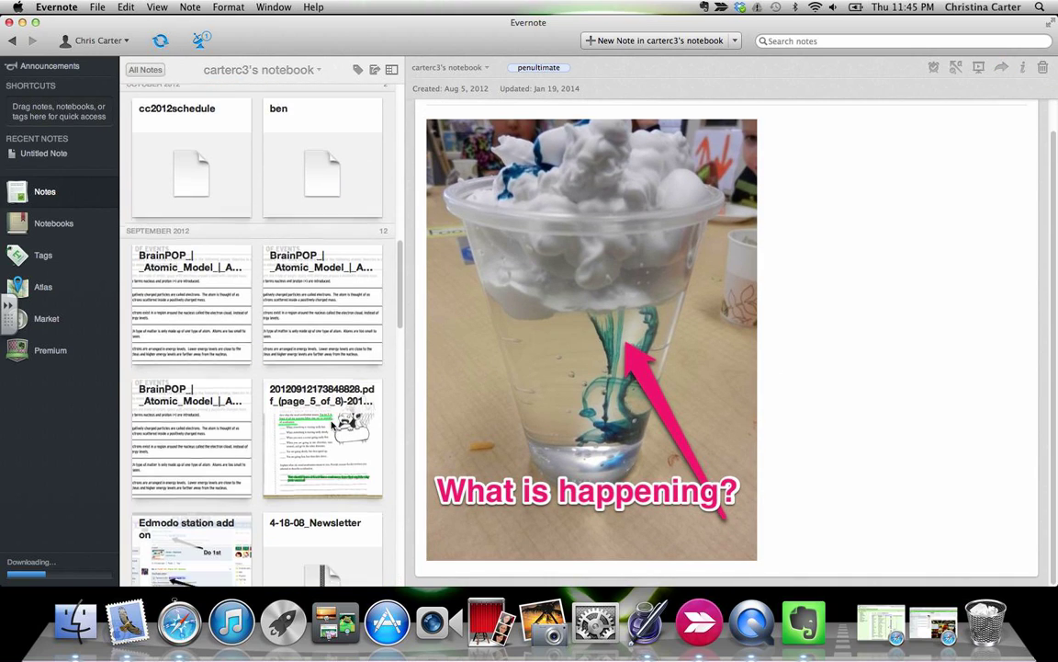
pyautogui.scroll(-8, 333, 425)
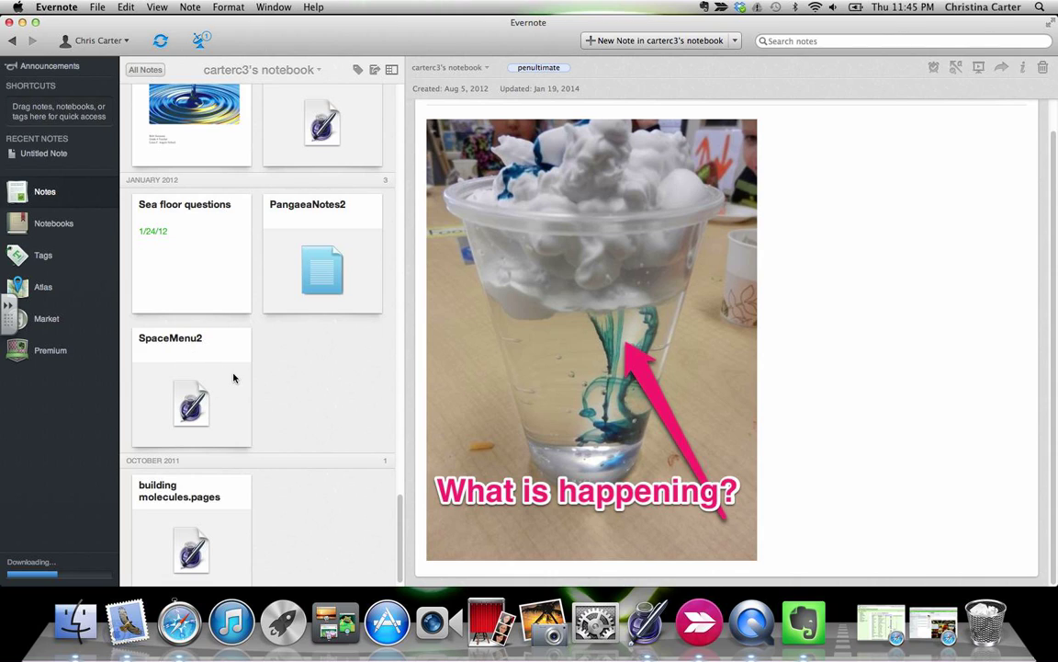
pyautogui.scroll(10, 235, 373)
pyautogui.scroll(5, 259, 374)
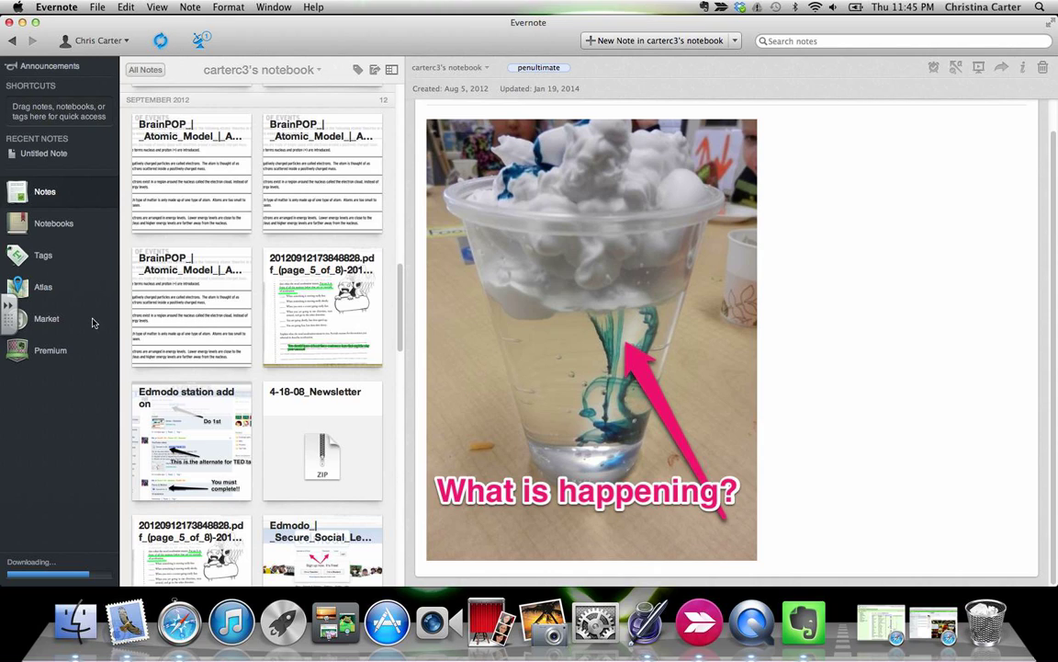
pyautogui.moveTo(268, 34); pyautogui.dragTo(320, 36)
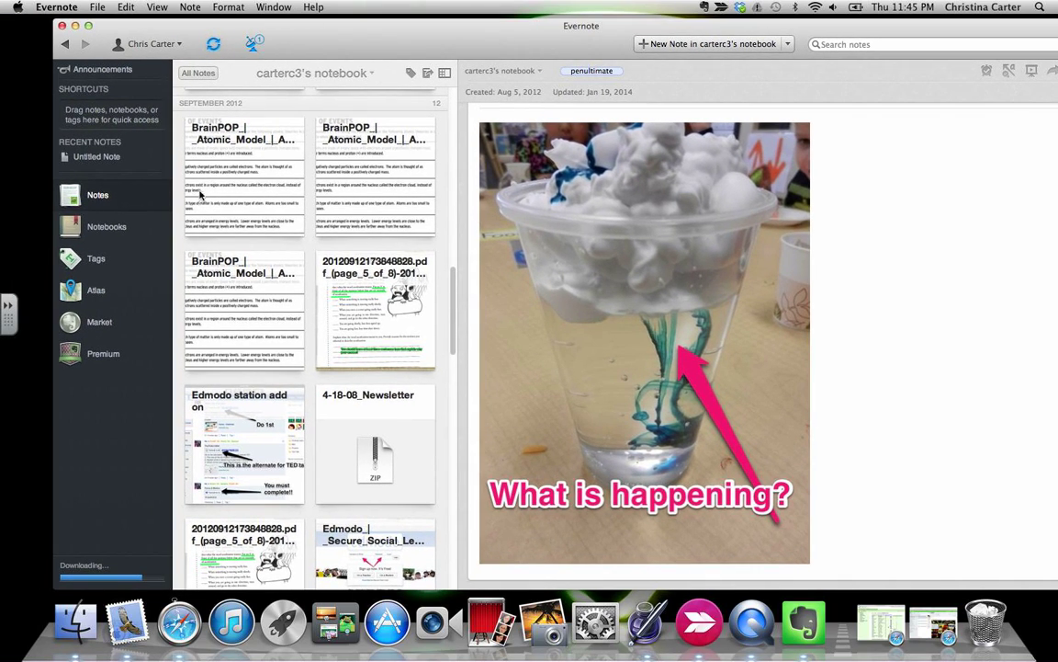
# Sort the Notebooks grid by note count, with Skitch's 232 notes first, while syncing finishes.
pyautogui.click(133, 226)
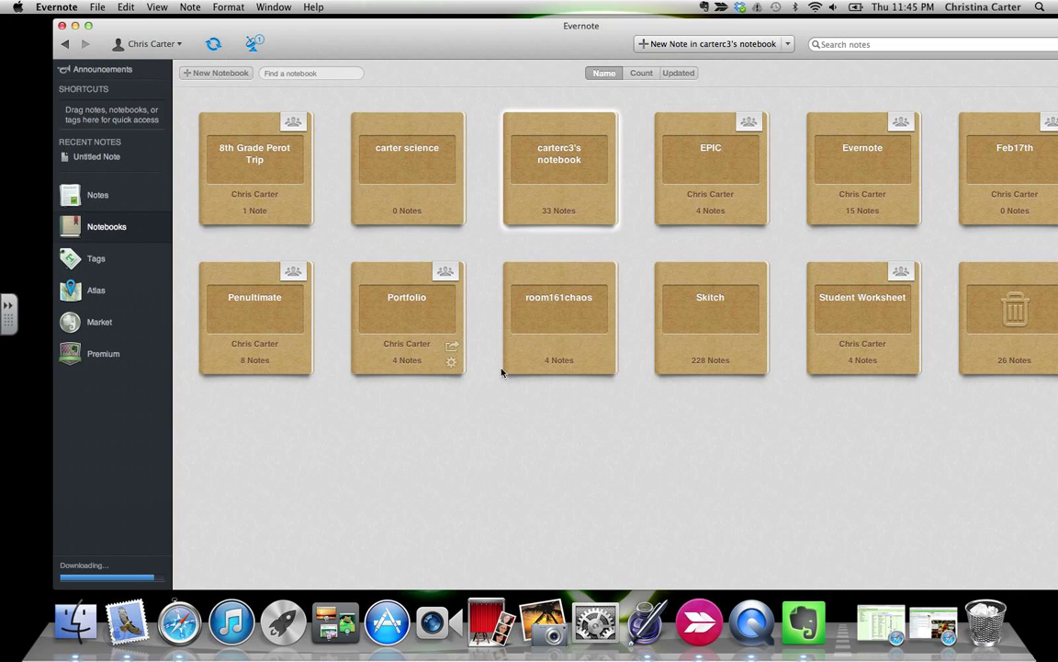
pyautogui.click(638, 74)
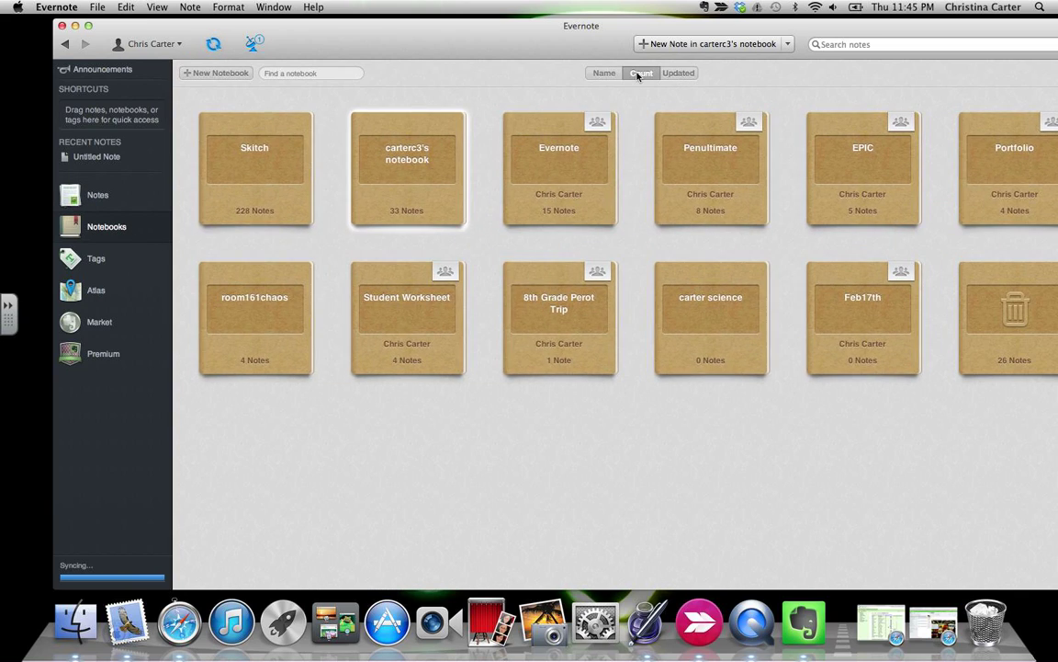
pyautogui.moveTo(518, 28); pyautogui.dragTo(457, 23)
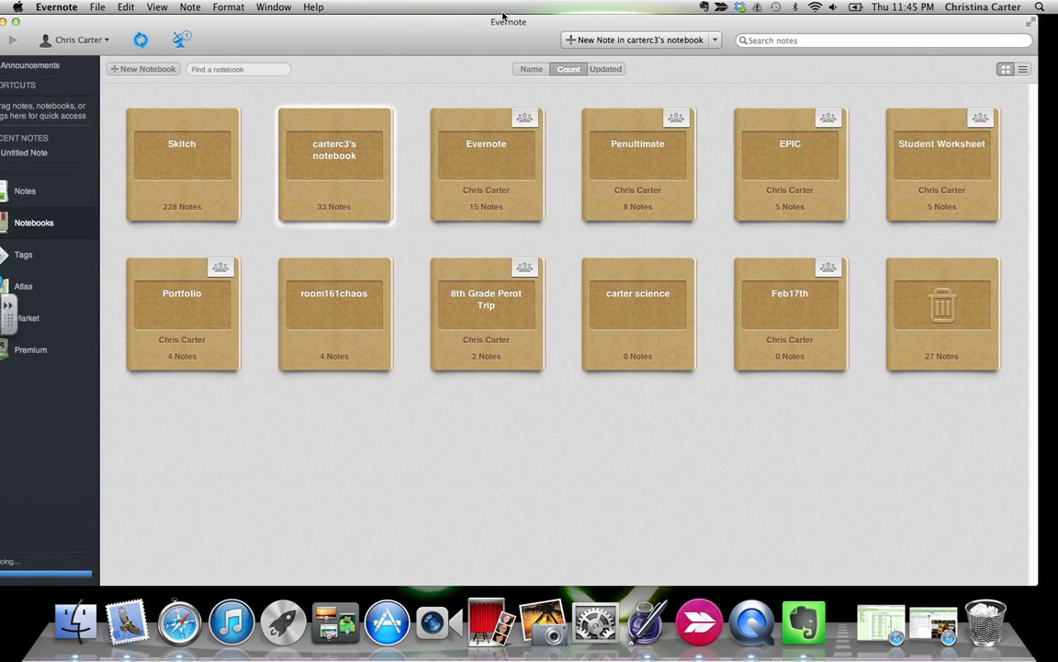
pyautogui.moveTo(324, 40); pyautogui.dragTo(357, 41)
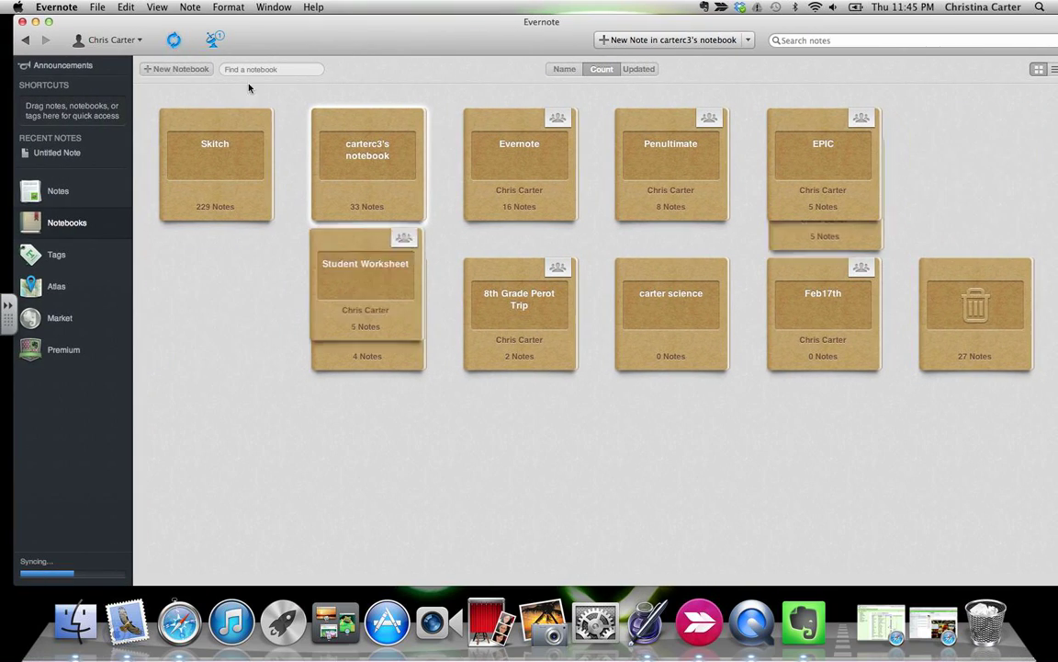
pyautogui.click(115, 41)
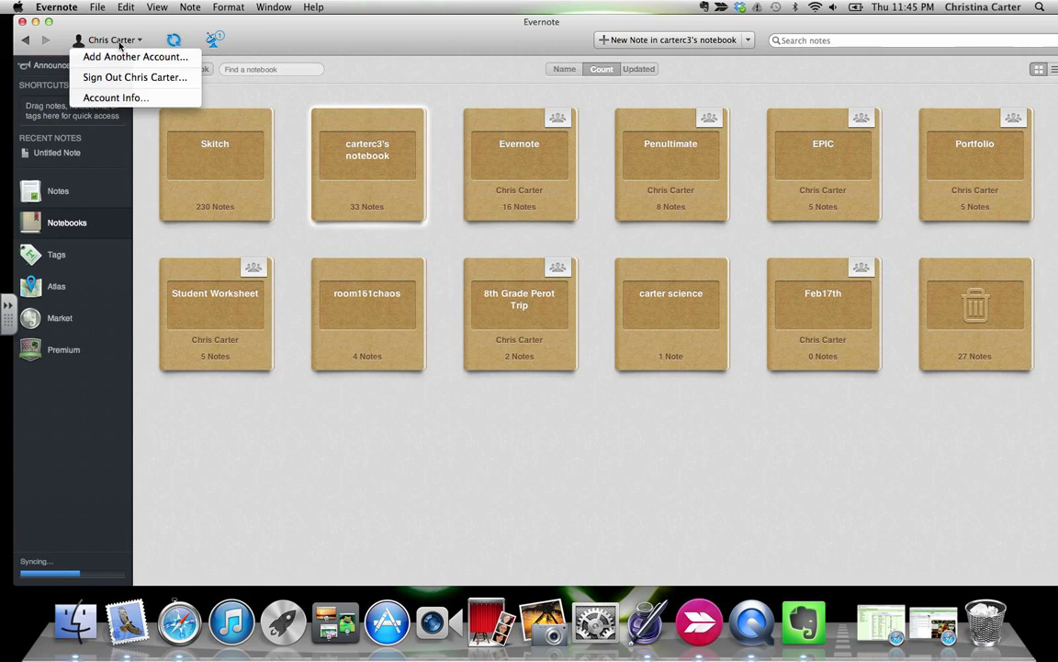
pyautogui.click(321, 48)
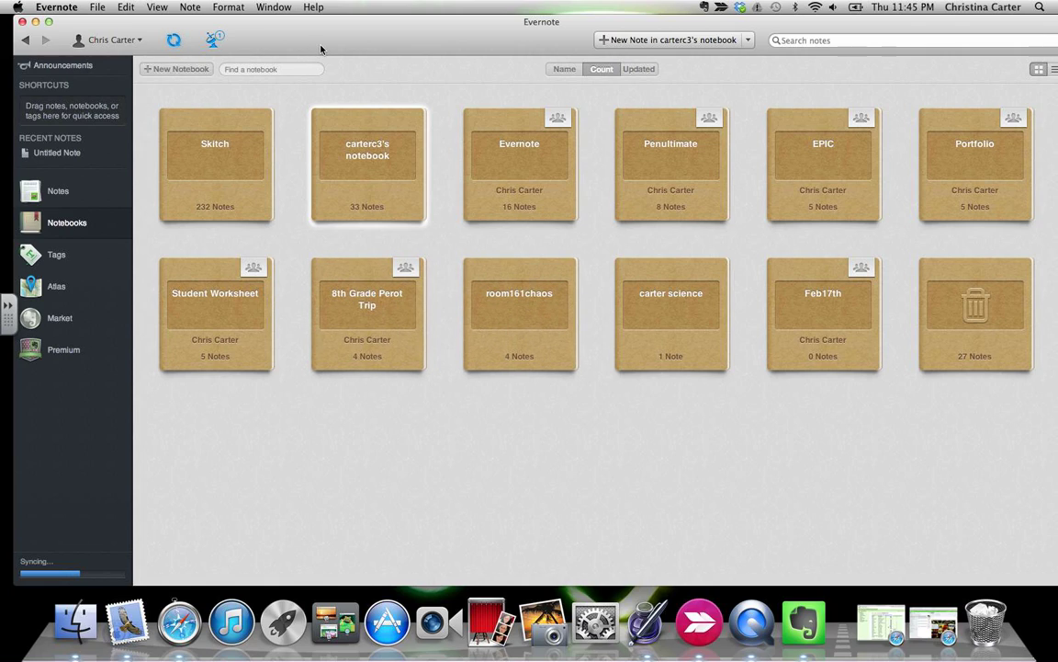